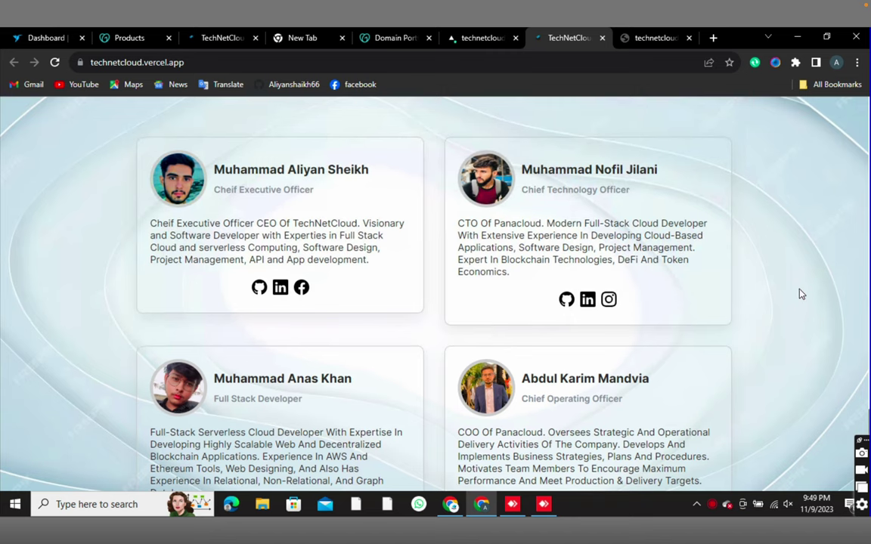
- Look over the team member cards on the deployed technetcloud.vercel.app site and close the site's page
{"action": "scroll", "coordinate": [769, 333], "scroll_direction": "down", "scroll_amount": 1}
{"action": "scroll", "coordinate": [693, 312], "scroll_direction": "down", "scroll_amount": 2}
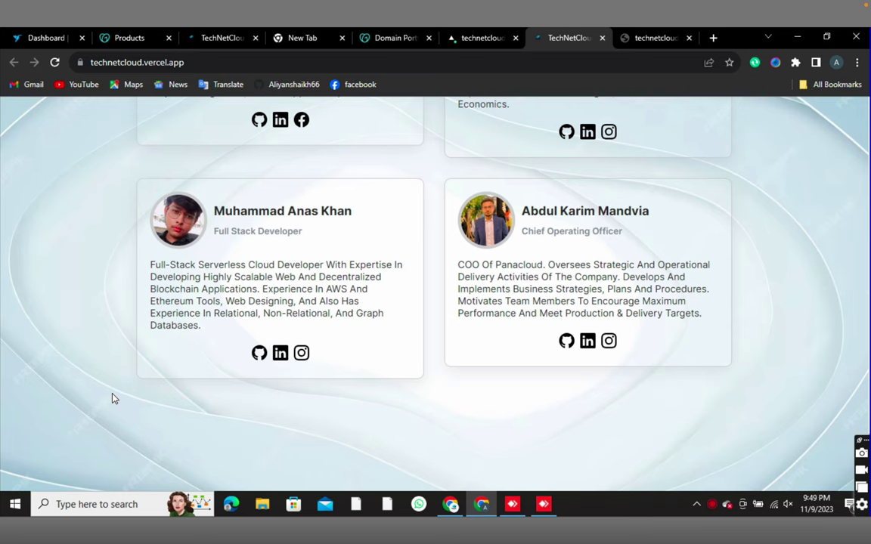
{"action": "scroll", "coordinate": [112, 399], "scroll_direction": "up", "scroll_amount": 1}
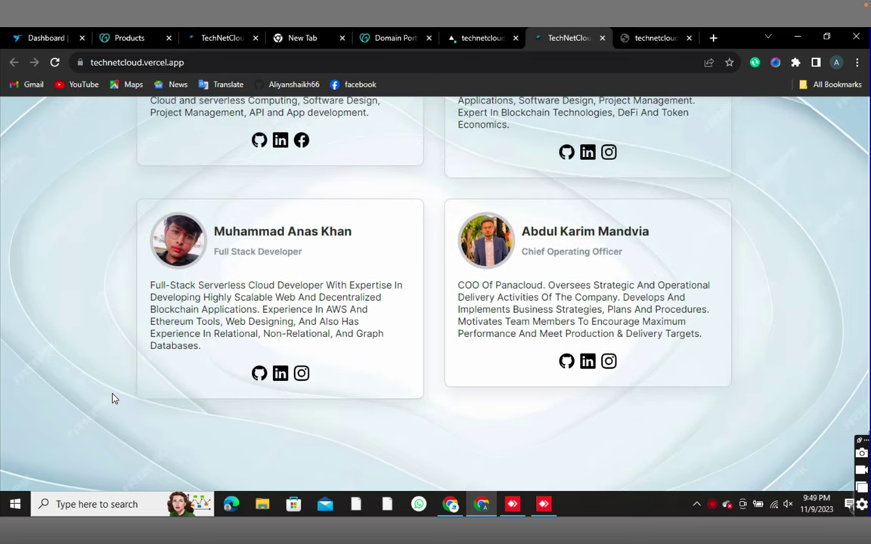
{"action": "scroll", "coordinate": [112, 398], "scroll_direction": "down", "scroll_amount": 1}
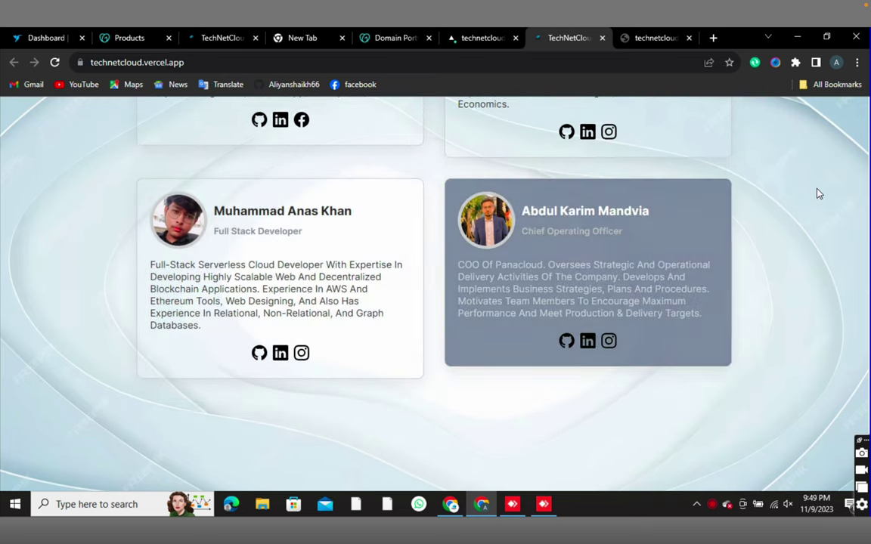
{"action": "scroll", "coordinate": [794, 174], "scroll_direction": "up", "scroll_amount": 3}
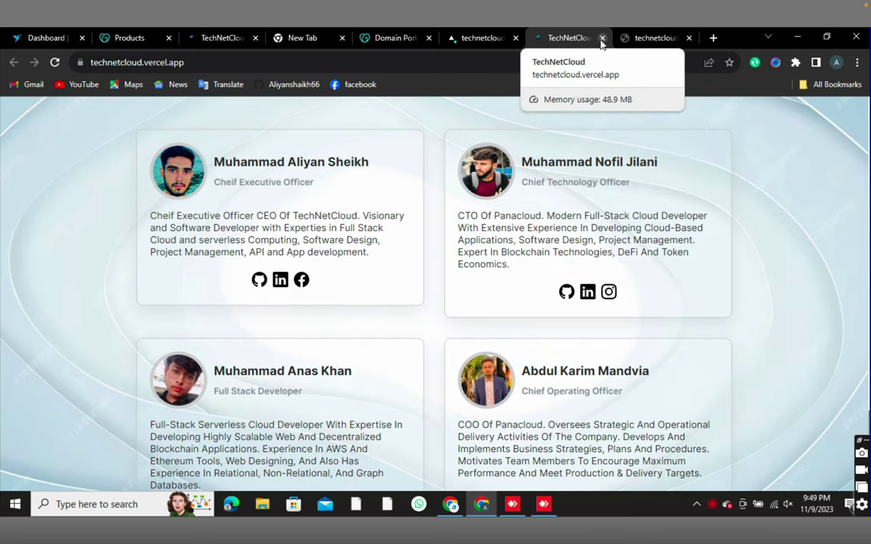
{"action": "left_click", "coordinate": [602, 38]}
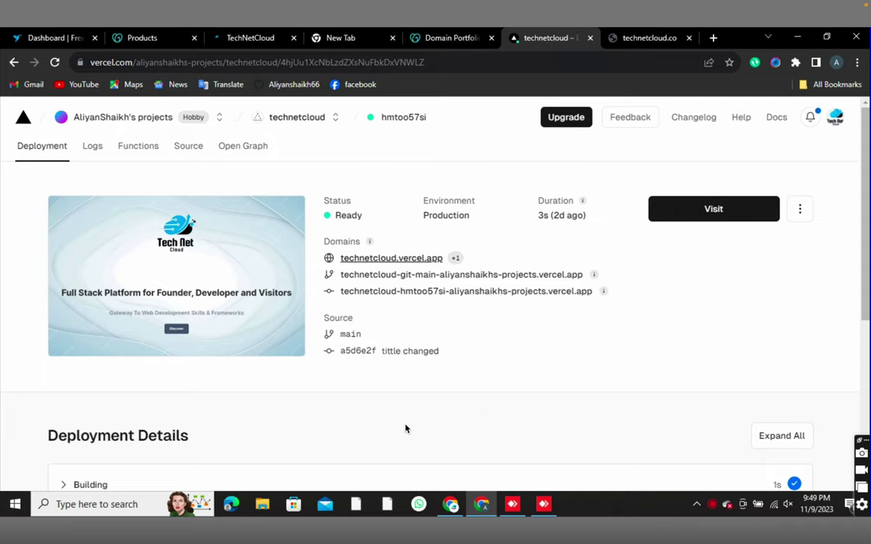
- Expand the deployment's Assigning Domains details and open domain management for the custom domain technetcloud.vercel.app
{"action": "scroll", "coordinate": [405, 429], "scroll_direction": "down", "scroll_amount": 2}
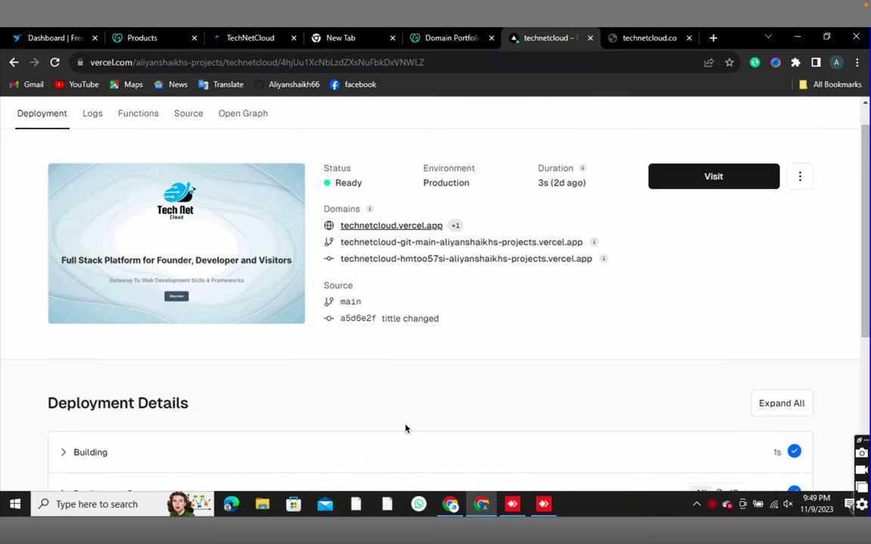
{"action": "scroll", "coordinate": [243, 379], "scroll_direction": "down", "scroll_amount": 3}
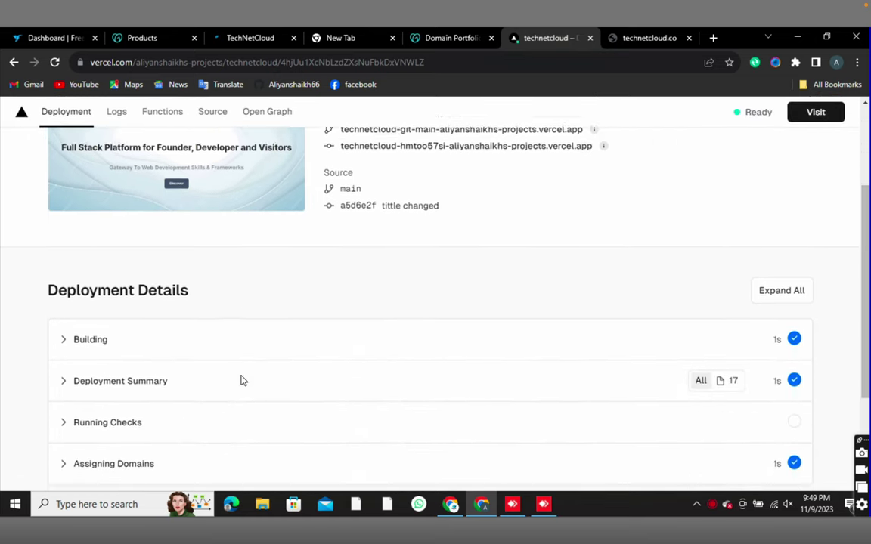
{"action": "scroll", "coordinate": [249, 278], "scroll_direction": "up", "scroll_amount": 3}
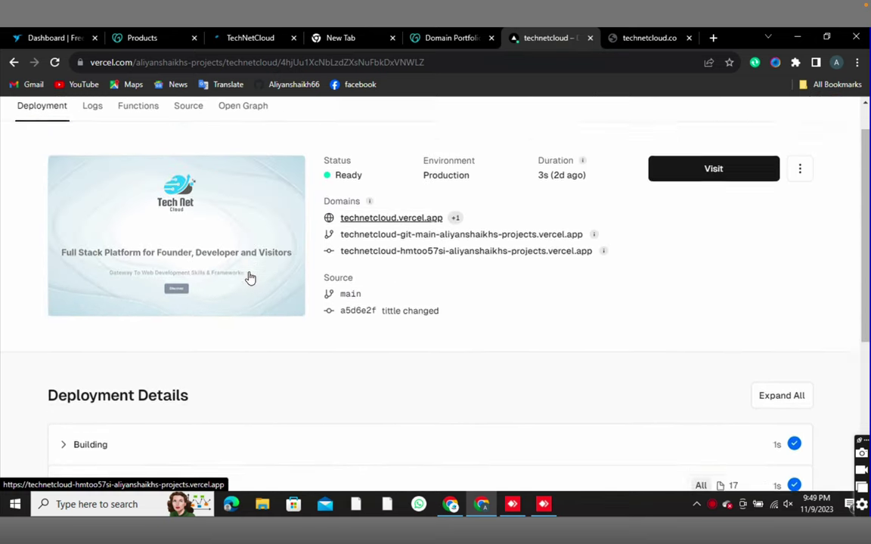
{"action": "scroll", "coordinate": [204, 292], "scroll_direction": "down", "scroll_amount": 5}
{"action": "left_click", "coordinate": [63, 315]}
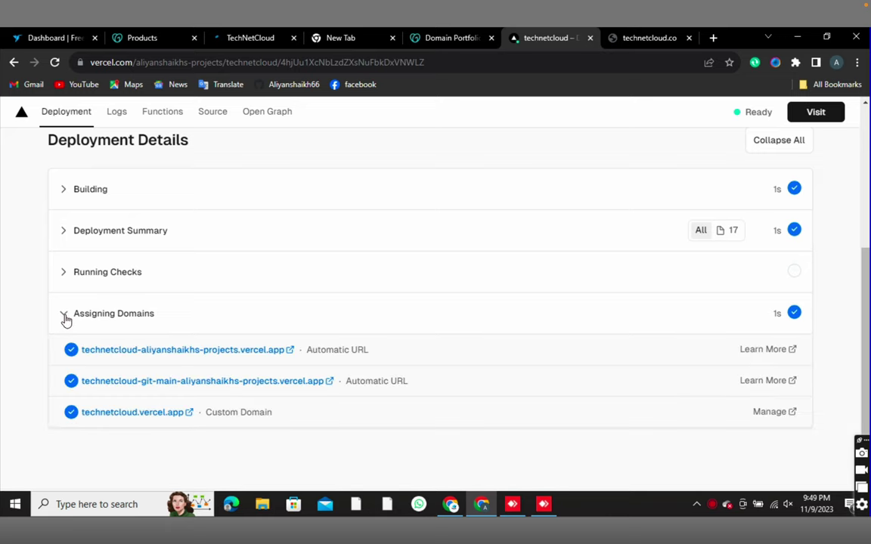
{"action": "scroll", "coordinate": [402, 262], "scroll_direction": "down", "scroll_amount": 1}
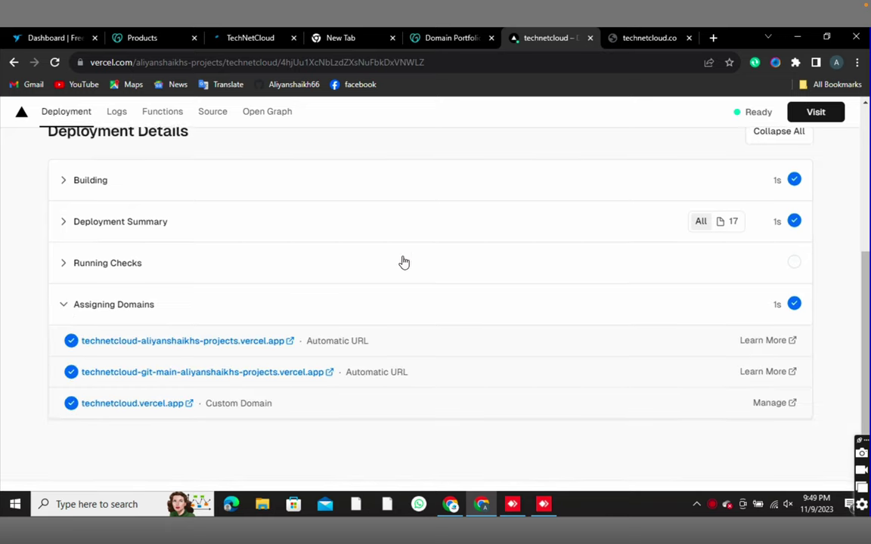
{"action": "triple_click", "coordinate": [234, 406]}
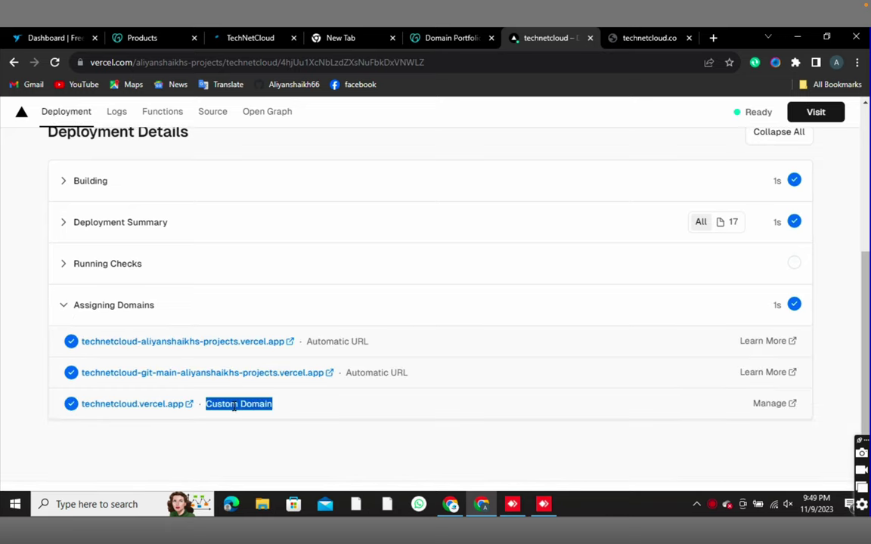
{"action": "left_click", "coordinate": [256, 402]}
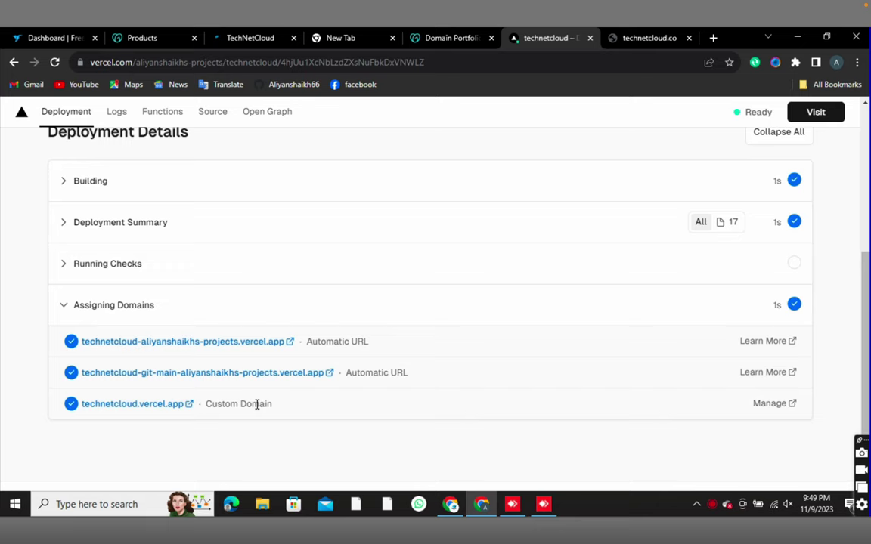
{"action": "left_click", "coordinate": [772, 409]}
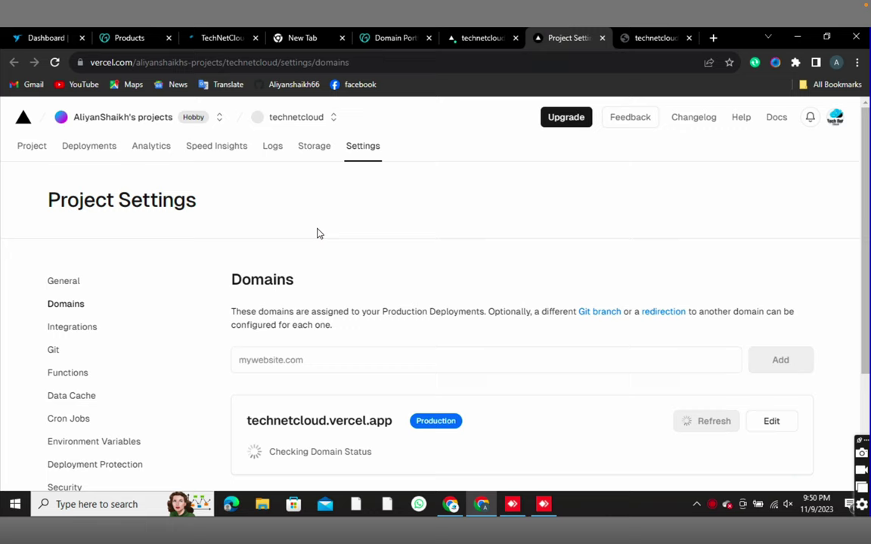
- Enter technetcloud.co as a new domain in the project's Domains settings and submit it
{"action": "scroll", "coordinate": [317, 234], "scroll_direction": "down", "scroll_amount": 1}
{"action": "scroll", "coordinate": [310, 295], "scroll_direction": "down", "scroll_amount": 1}
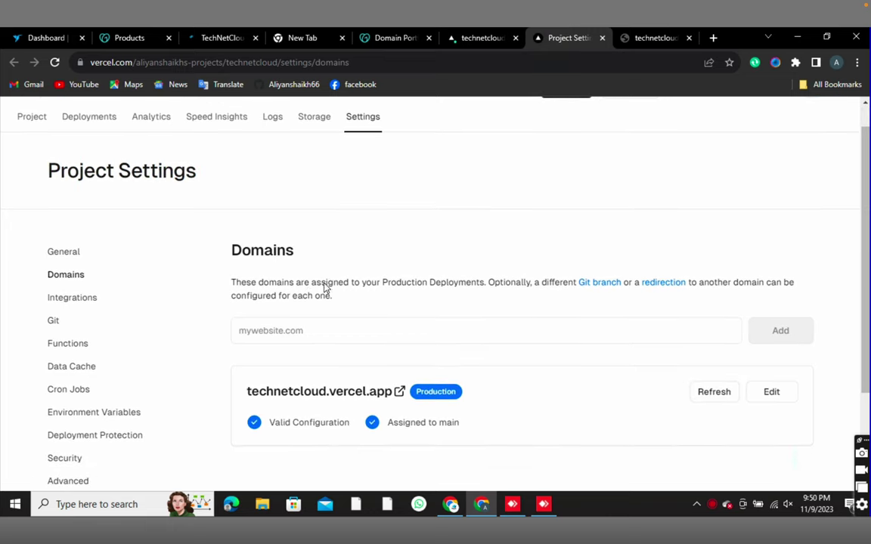
{"action": "left_click", "coordinate": [268, 329]}
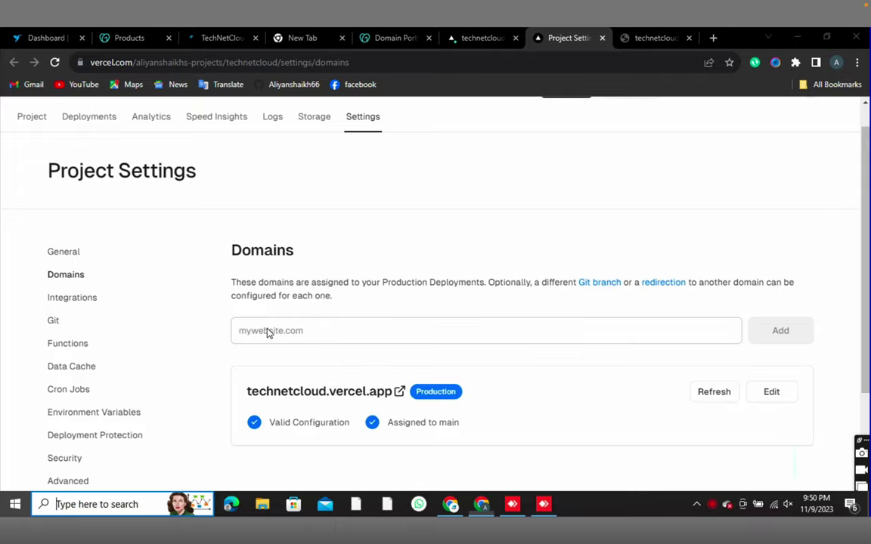
{"action": "key", "text": "super"}
{"action": "type", "text": "technetcloud.co"}
{"action": "key", "text": "Escape"}
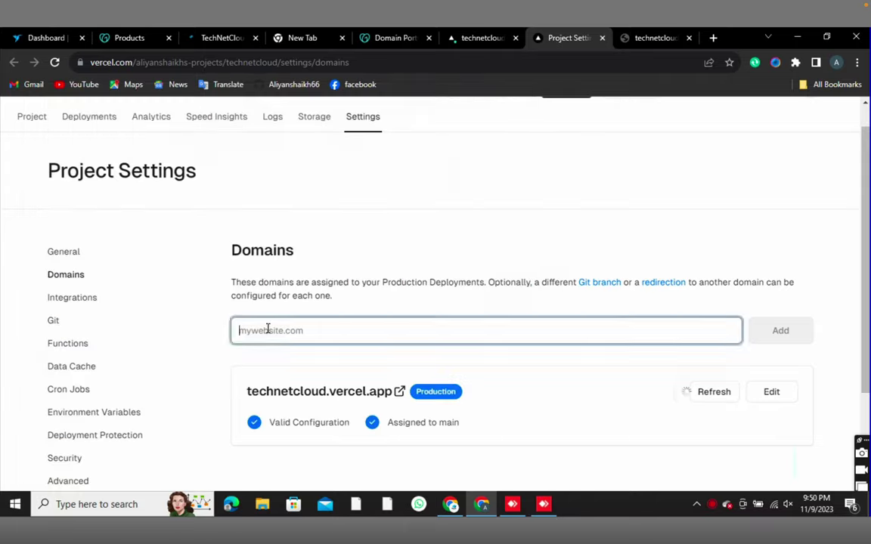
{"action": "type", "text": "technetcloud.co"}
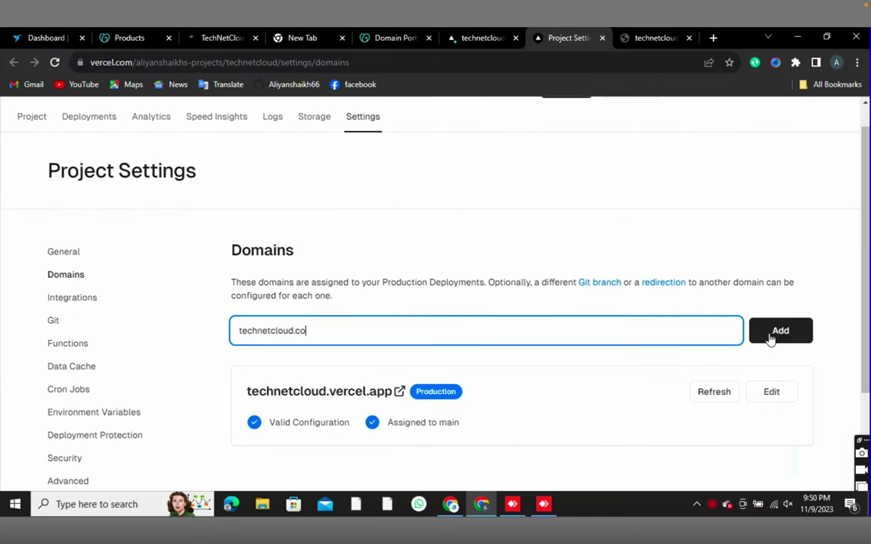
{"action": "left_click", "coordinate": [777, 335]}
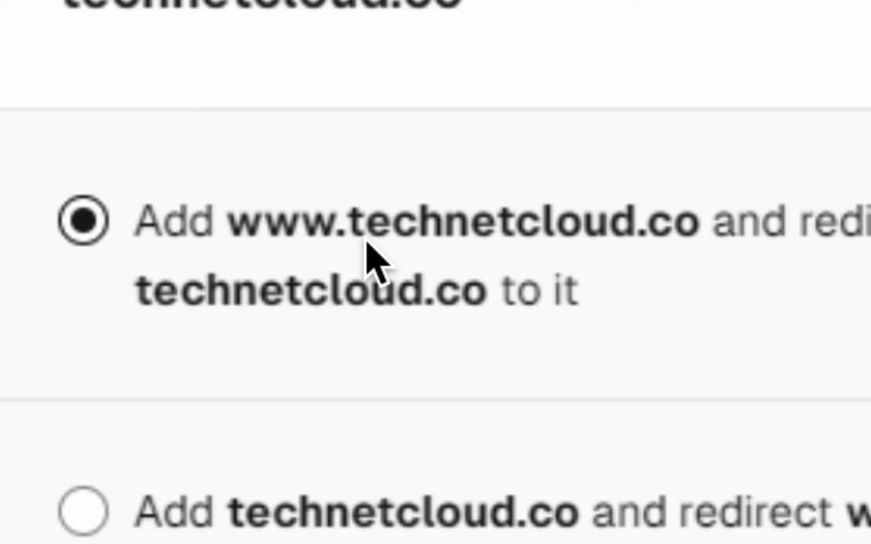
- Choose to add only technetcloud.co, without a www redirect, and add it to the project
{"action": "left_click_drag", "start_coordinate": [350, 229], "coordinate": [676, 247]}
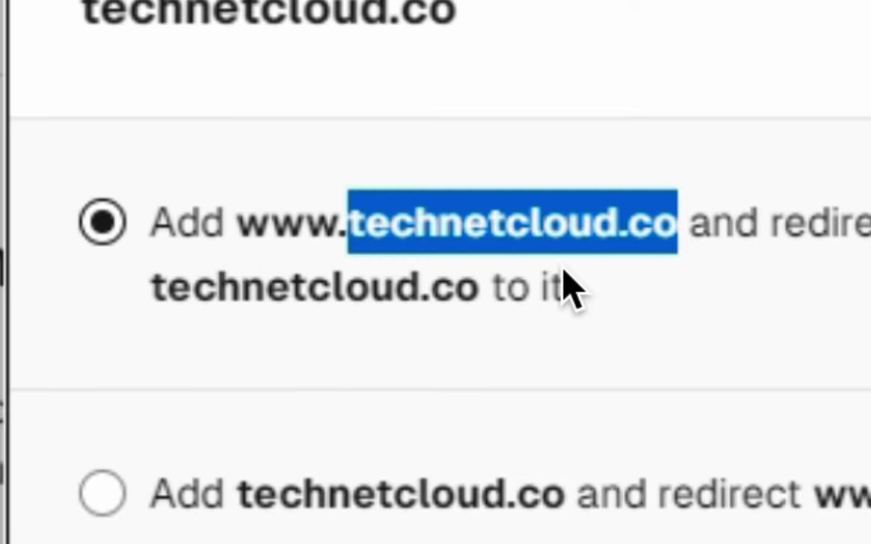
{"action": "left_click_drag", "start_coordinate": [236, 231], "coordinate": [331, 232]}
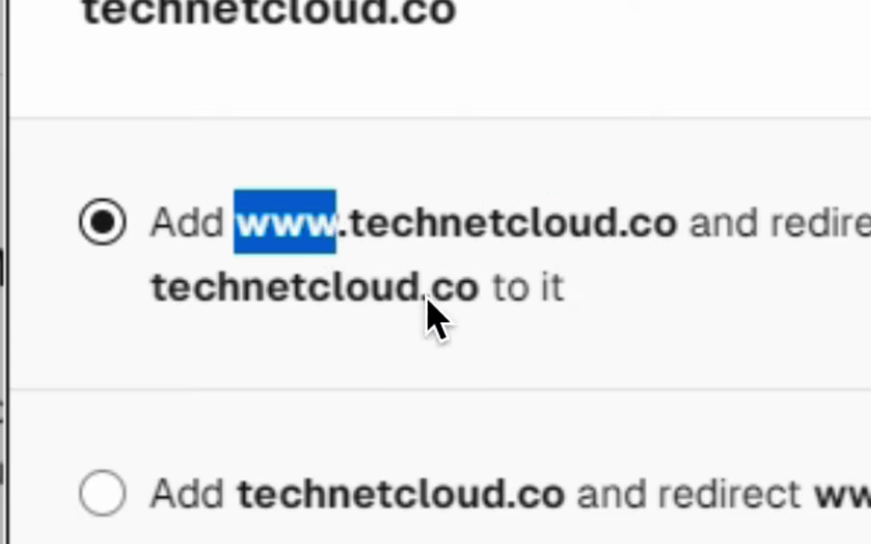
{"action": "left_click_drag", "start_coordinate": [351, 225], "coordinate": [667, 229]}
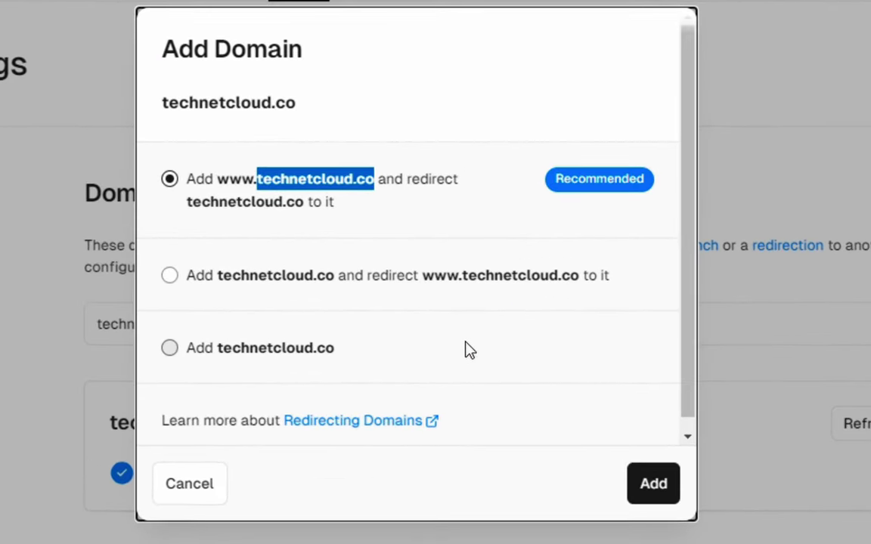
{"action": "left_click", "coordinate": [170, 349]}
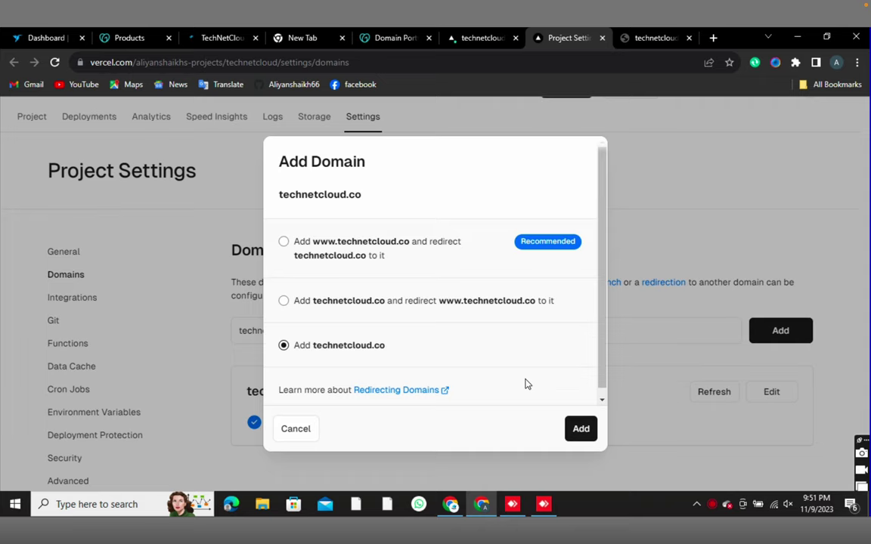
{"action": "left_click", "coordinate": [581, 430]}
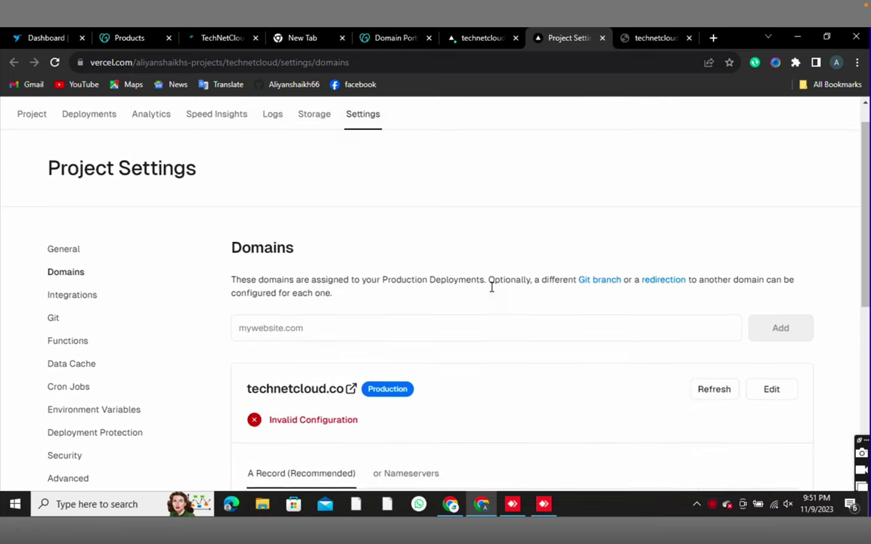
- Examine the type, name and value of the recommended A record for technetcloud.co
{"action": "scroll", "coordinate": [492, 287], "scroll_direction": "down", "scroll_amount": 1}
{"action": "scroll", "coordinate": [492, 287], "scroll_direction": "down", "scroll_amount": 2}
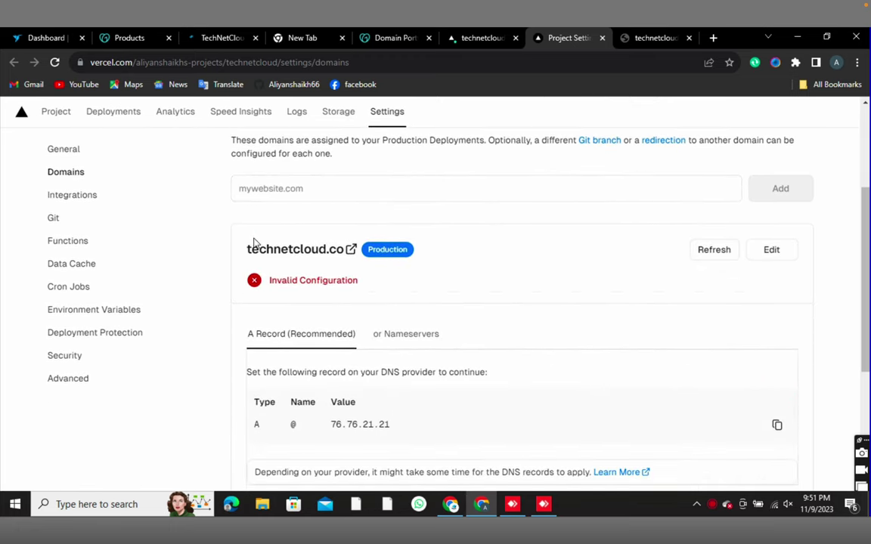
{"action": "scroll", "coordinate": [310, 311], "scroll_direction": "down", "scroll_amount": 1}
{"action": "scroll", "coordinate": [310, 311], "scroll_direction": "down", "scroll_amount": 1}
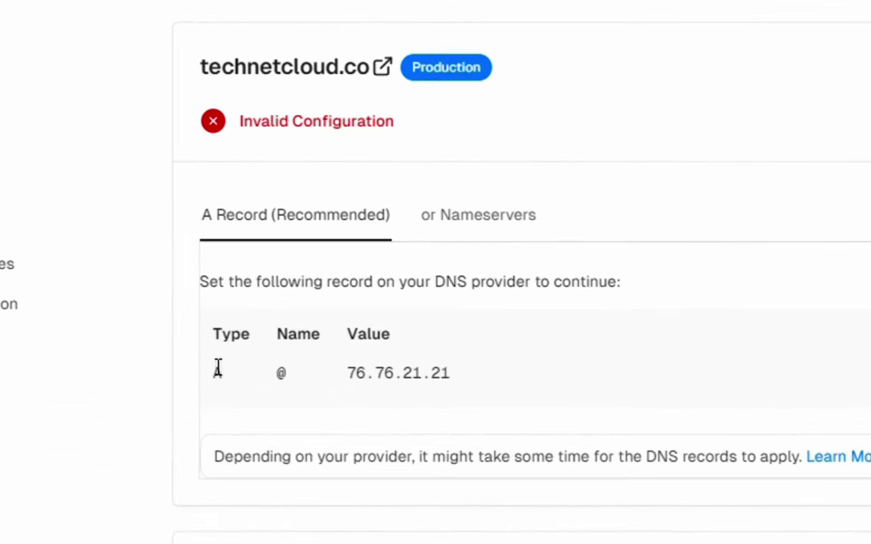
{"action": "left_click_drag", "start_coordinate": [219, 372], "coordinate": [506, 371]}
{"action": "left_click", "coordinate": [506, 371]}
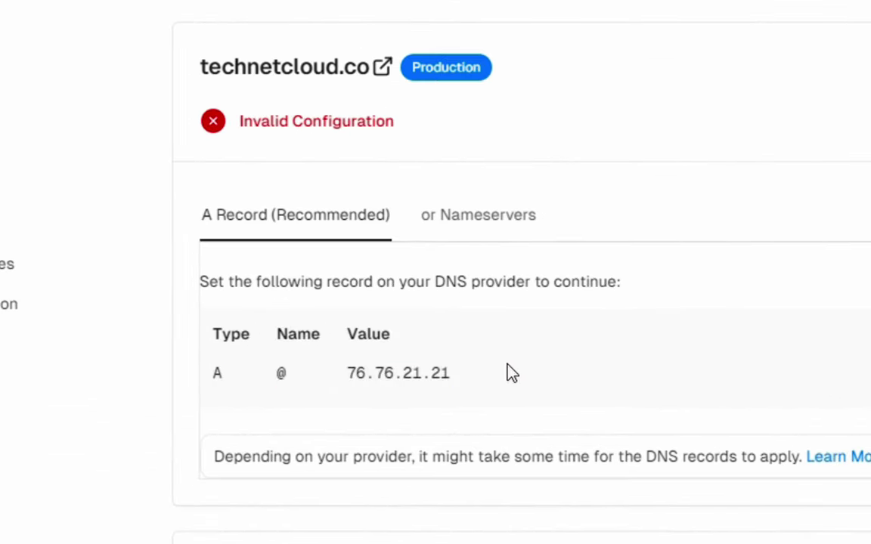
{"action": "double_click", "coordinate": [378, 370]}
{"action": "left_click", "coordinate": [376, 367]}
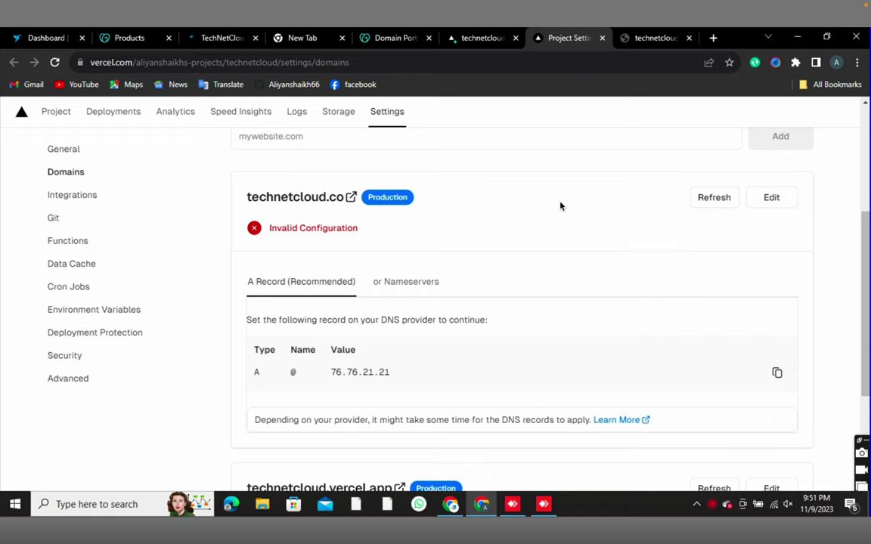
{"action": "double_click", "coordinate": [256, 372]}
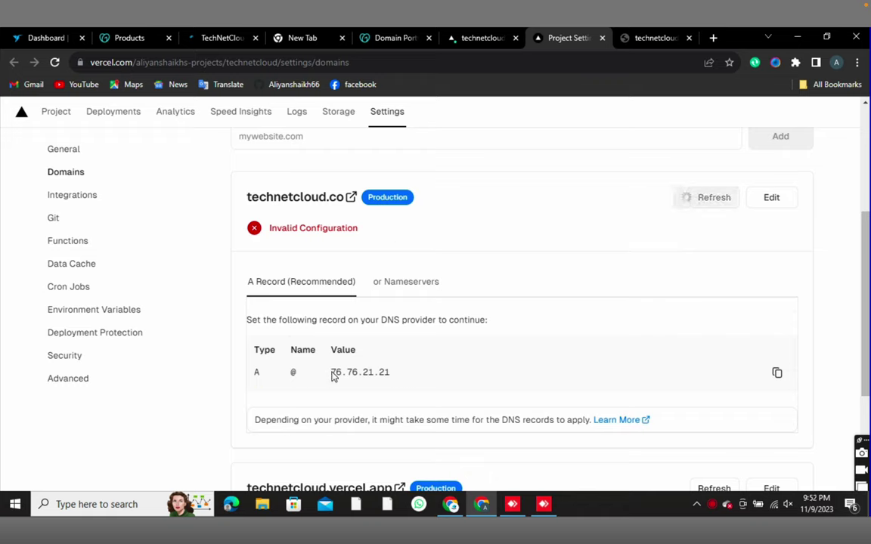
- Copy the recommended A record's value 76.76.21.21 and close the Cortana window
{"action": "left_click_drag", "start_coordinate": [333, 374], "coordinate": [392, 381]}
{"action": "key", "text": "super+c"}
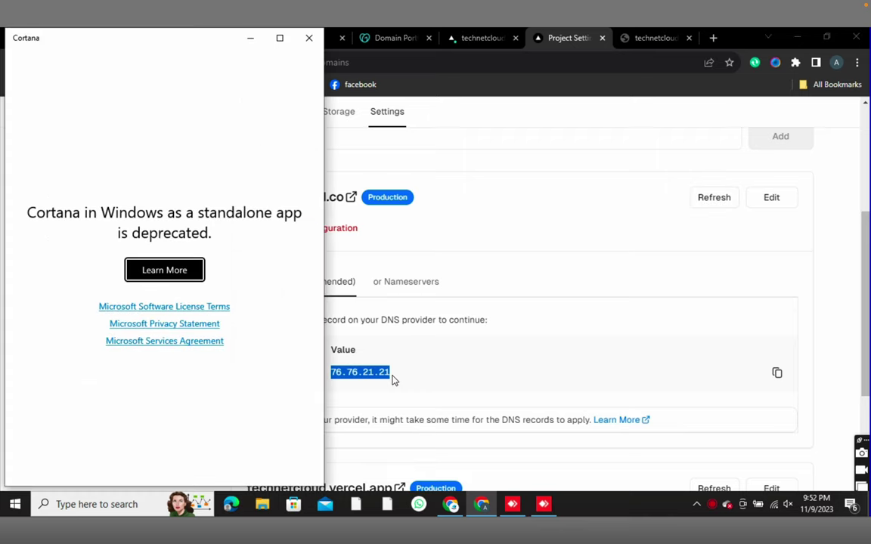
{"action": "left_click", "coordinate": [308, 38]}
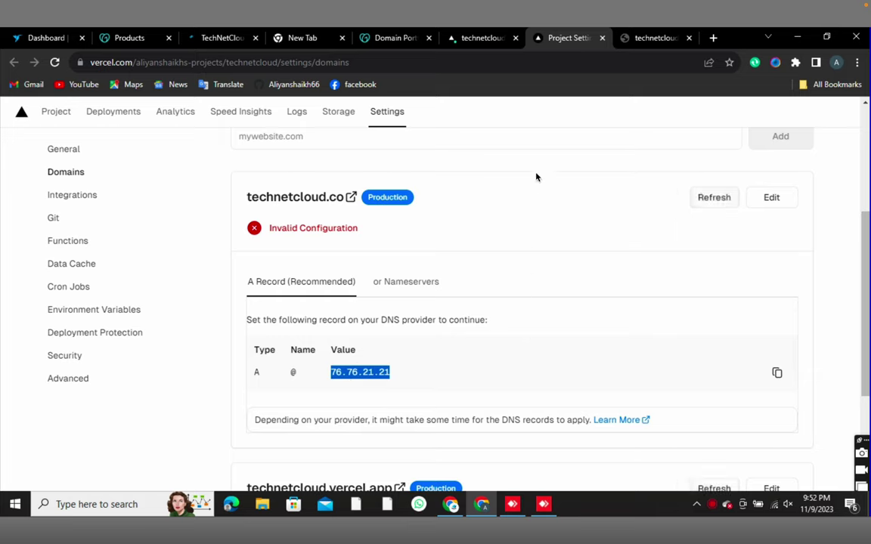
- Switch to GoDaddy's DNS records page for technetcloud.co and start a new record
{"action": "left_click", "coordinate": [396, 38]}
{"action": "scroll", "coordinate": [366, 267], "scroll_direction": "down", "scroll_amount": 1}
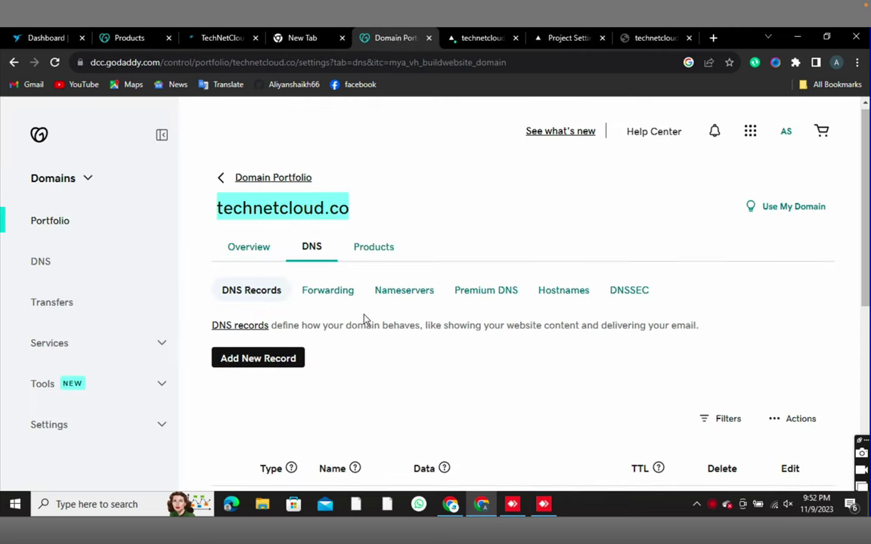
{"action": "left_click", "coordinate": [265, 360]}
{"action": "scroll", "coordinate": [381, 313], "scroll_direction": "down", "scroll_amount": 1}
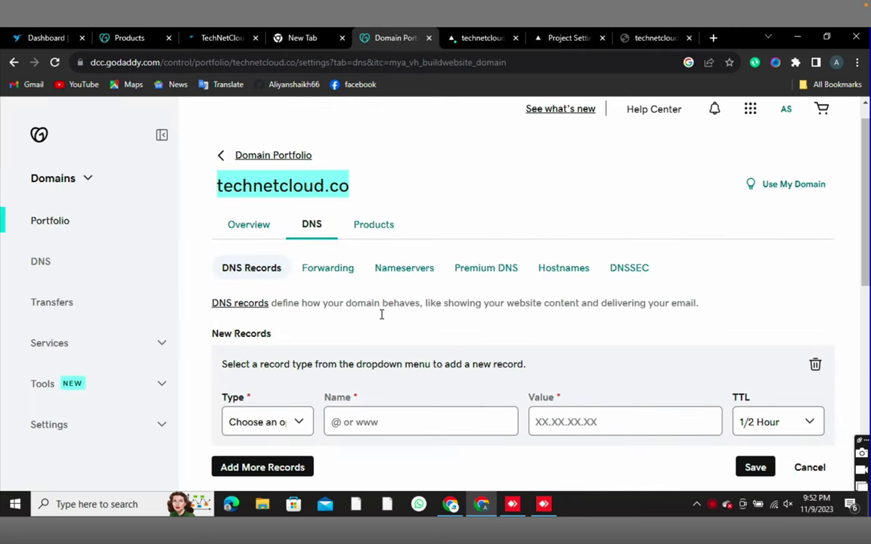
- Set the new DNS record's type to A
{"action": "left_click", "coordinate": [302, 422]}
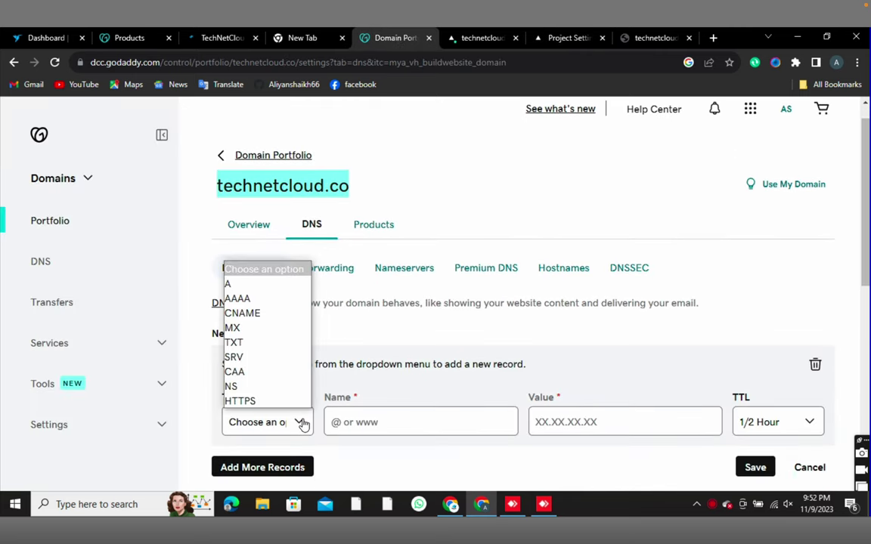
{"action": "left_click", "coordinate": [242, 298]}
{"action": "left_click", "coordinate": [287, 423]}
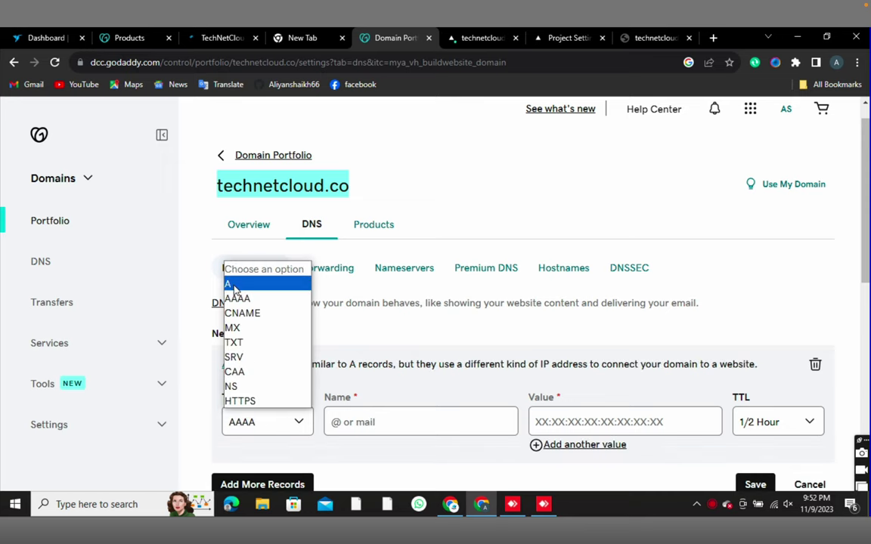
{"action": "left_click", "coordinate": [231, 282]}
{"action": "left_click", "coordinate": [354, 434]}
{"action": "scroll", "coordinate": [378, 461], "scroll_direction": "down", "scroll_amount": 1}
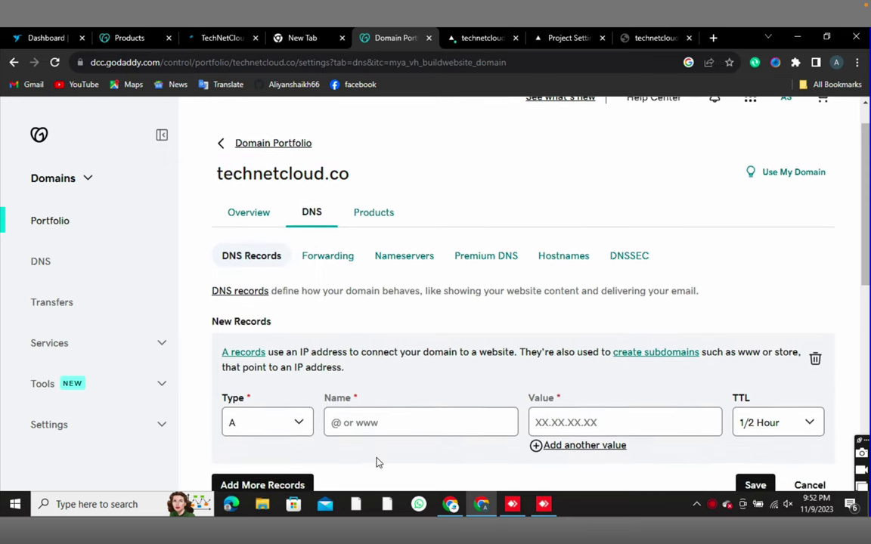
- Set the new A record's name to @
{"action": "type", "text": "@"}
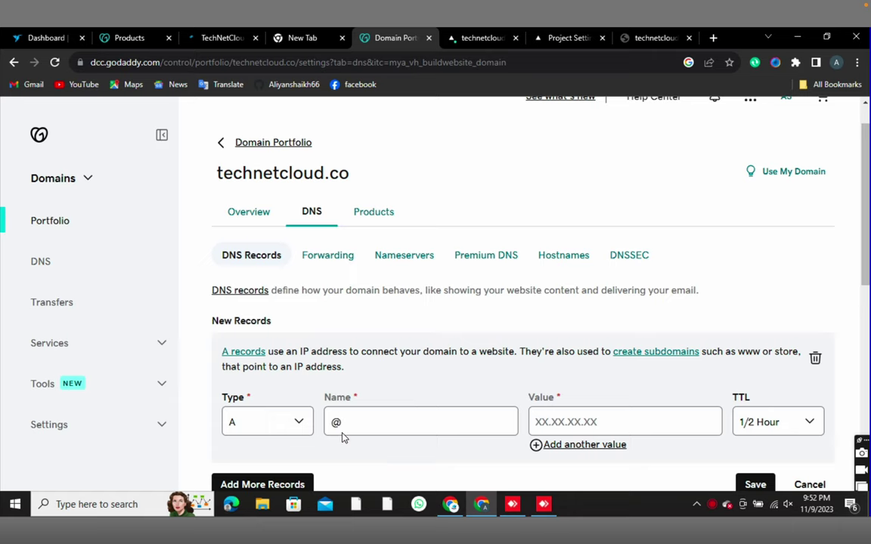
{"action": "scroll", "coordinate": [344, 439], "scroll_direction": "down", "scroll_amount": 1}
{"action": "left_click", "coordinate": [550, 414]}
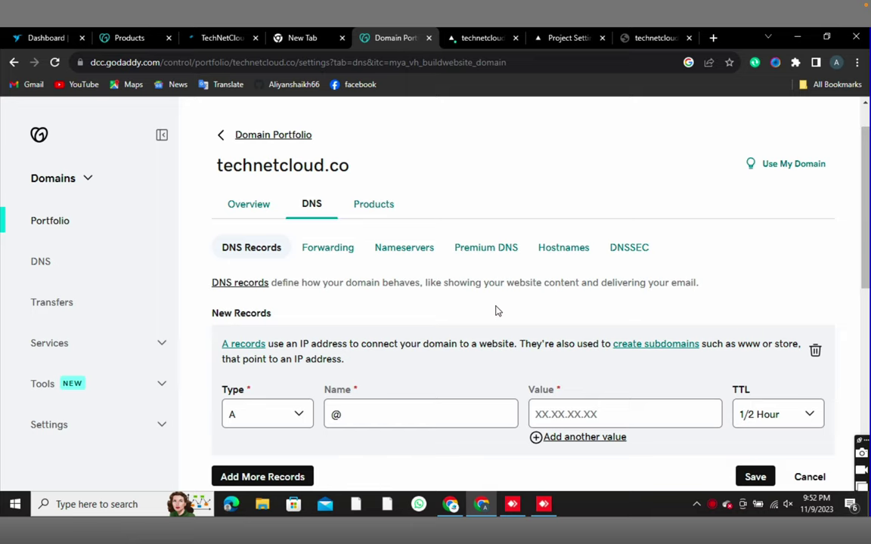
{"action": "double_click", "coordinate": [399, 410]}
{"action": "type", "text": "\\"}
{"action": "key", "text": "BackSpace"}
{"action": "type", "text": "education"}
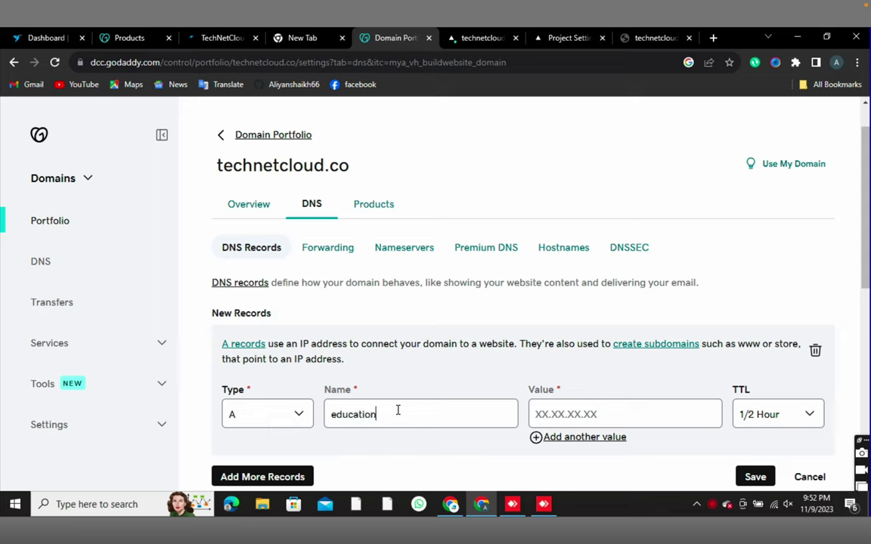
{"action": "key", "text": "BackSpace"}
{"action": "key", "text": "BackSpace"}
{"action": "key", "text": "BackSpace"}
{"action": "key", "text": "BackSpace"}
{"action": "key", "text": "BackSpace"}
{"action": "key", "text": "BackSpace"}
{"action": "key", "text": "BackSpace"}
{"action": "key", "text": "BackSpace"}
{"action": "type", "text": "@"}
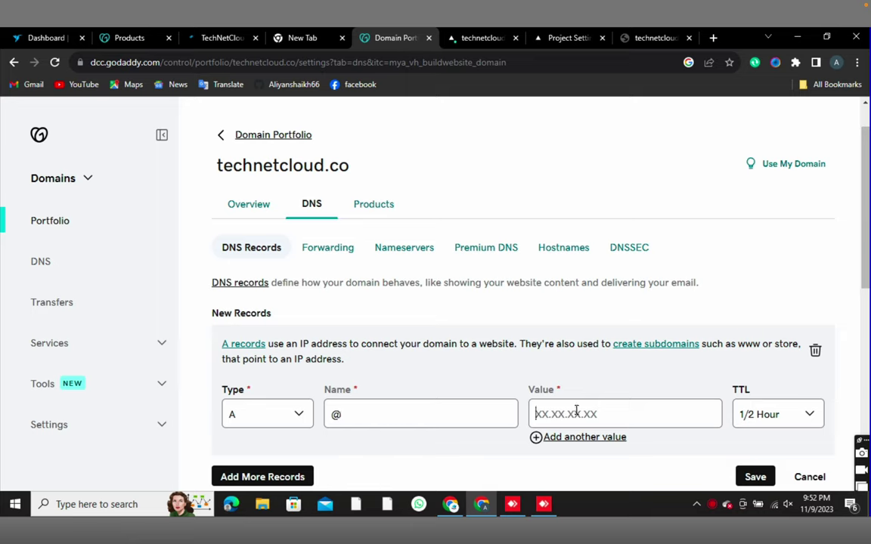
- Enter 76.76.21.21 as the A record's value, set a custom TTL of 500 seconds and try to save the record
{"action": "key", "text": "ctrl+v"}
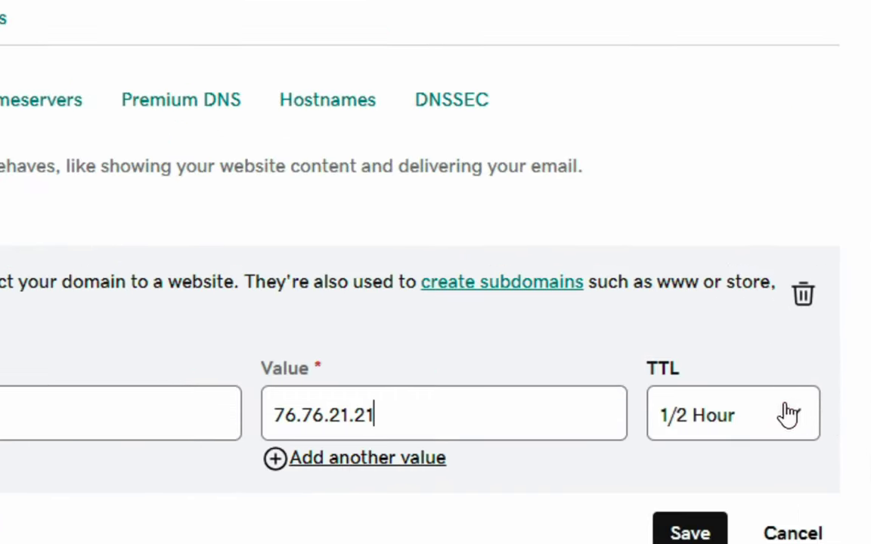
{"action": "left_click", "coordinate": [789, 415]}
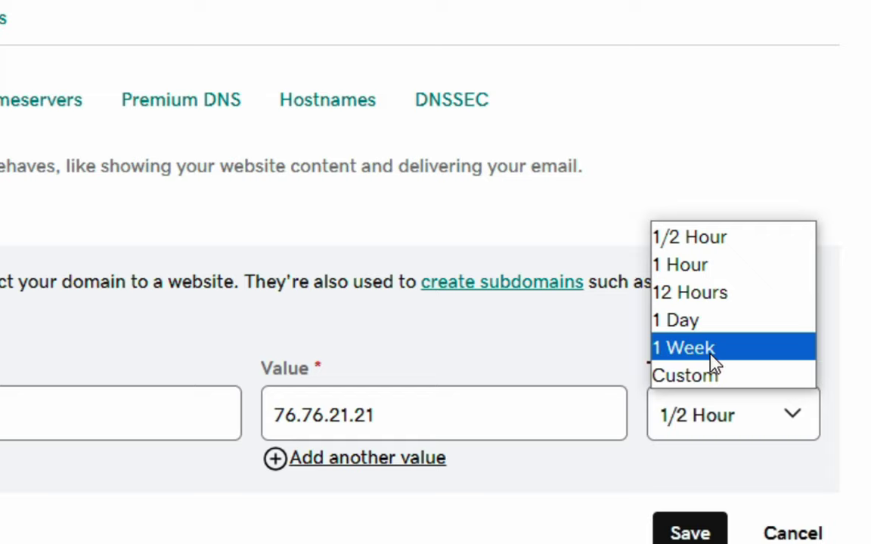
{"action": "left_click", "coordinate": [719, 376]}
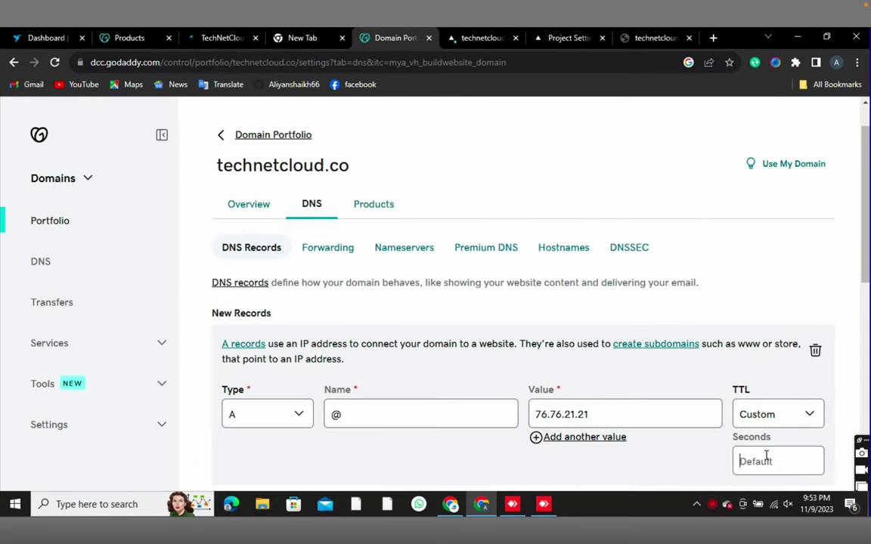
{"action": "type", "text": "600"}
{"action": "key", "text": "BackSpace"}
{"action": "type", "text": "500"}
{"action": "scroll", "coordinate": [711, 389], "scroll_direction": "down", "scroll_amount": 1}
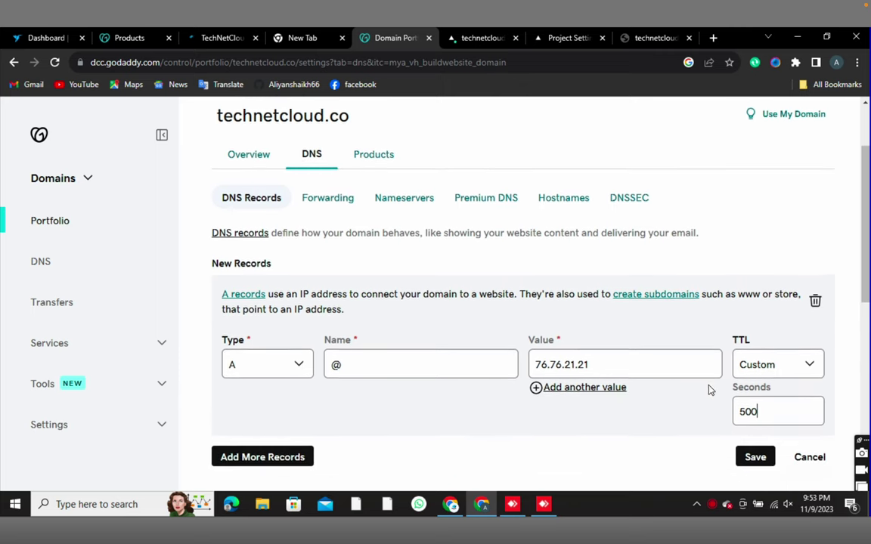
{"action": "left_click", "coordinate": [752, 453]}
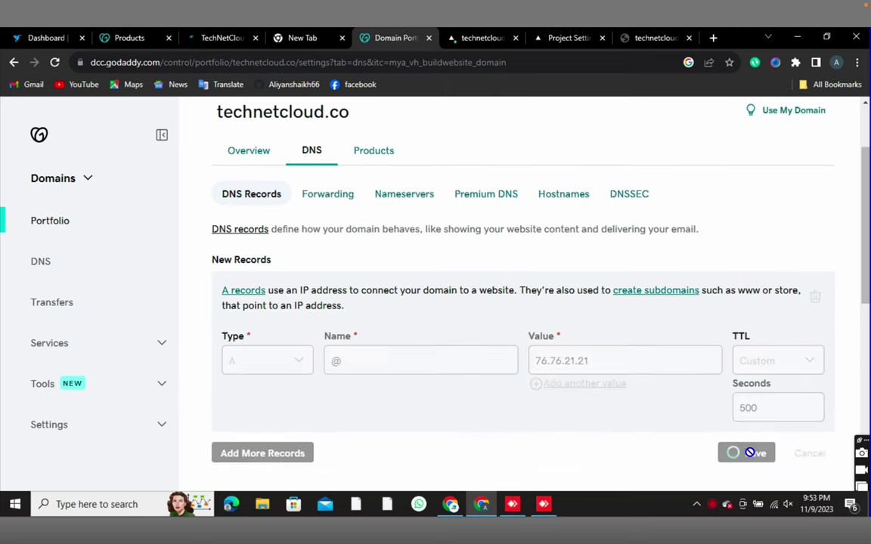
- Examine the types, names, data and TTLs of the domain's existing DNS records below the new record form
{"action": "scroll", "coordinate": [753, 457], "scroll_direction": "down", "scroll_amount": 2}
{"action": "scroll", "coordinate": [494, 342], "scroll_direction": "up", "scroll_amount": 1}
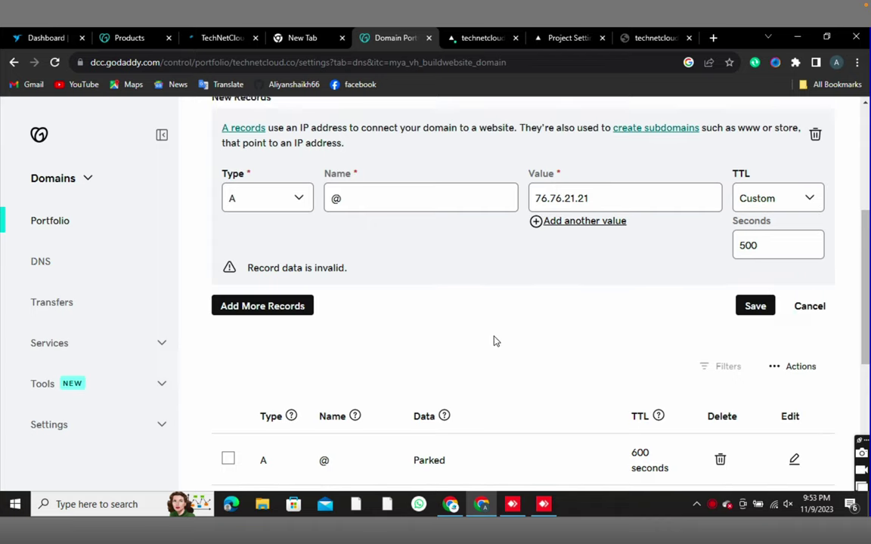
{"action": "scroll", "coordinate": [494, 342], "scroll_direction": "down", "scroll_amount": 1}
{"action": "scroll", "coordinate": [494, 342], "scroll_direction": "down", "scroll_amount": 1}
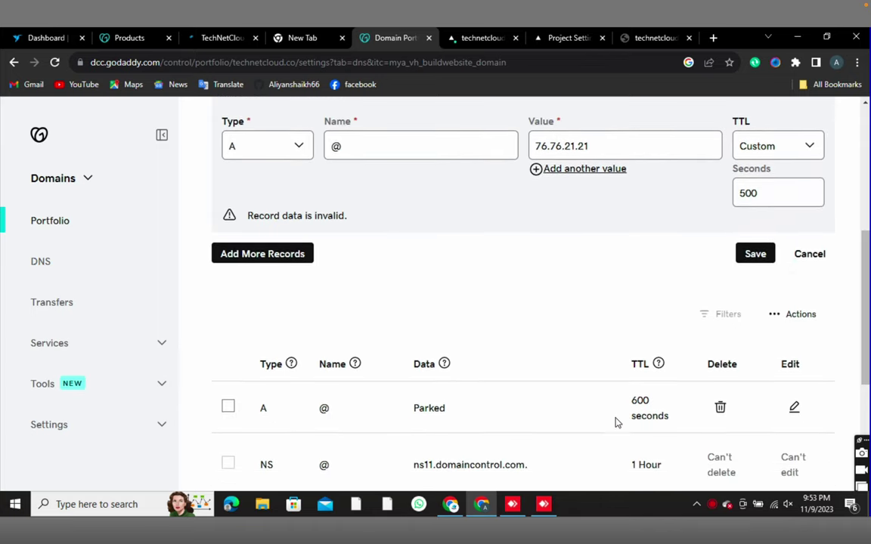
{"action": "scroll", "coordinate": [561, 437], "scroll_direction": "down", "scroll_amount": 3}
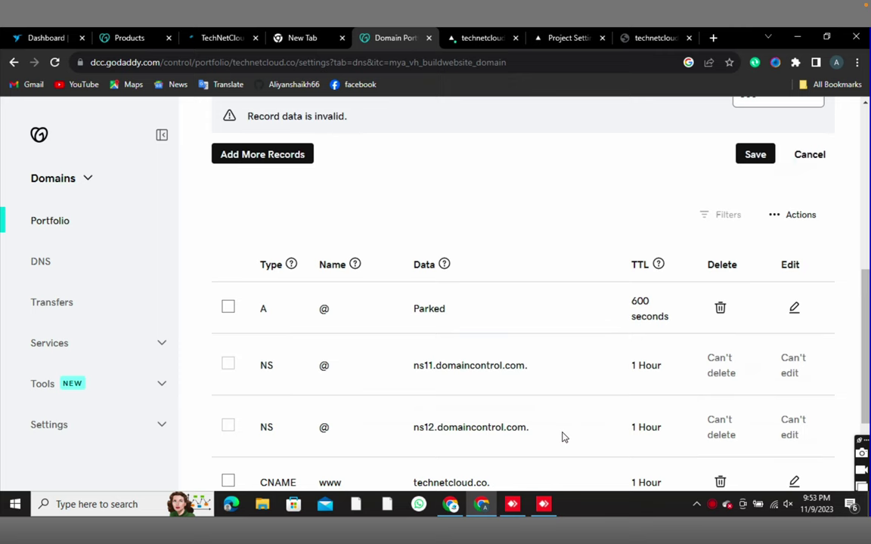
{"action": "scroll", "coordinate": [562, 437], "scroll_direction": "down", "scroll_amount": 2}
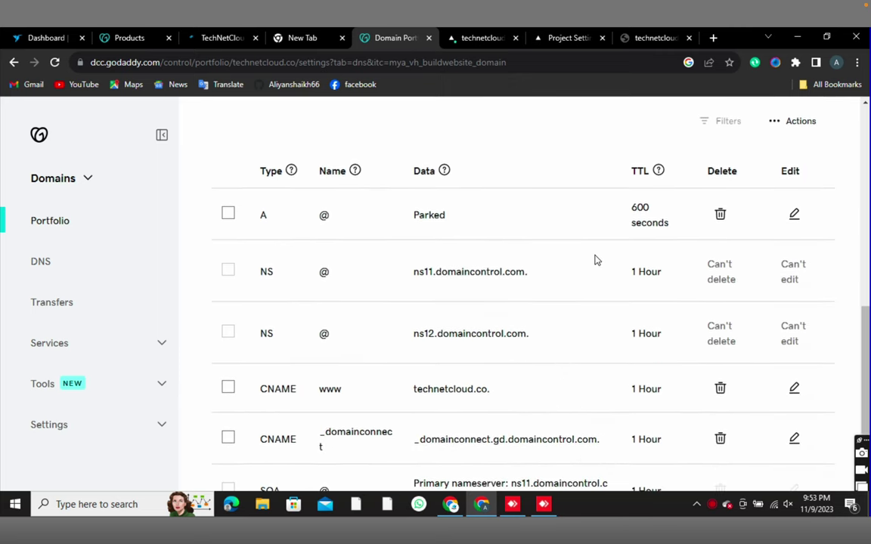
{"action": "scroll", "coordinate": [595, 259], "scroll_direction": "down", "scroll_amount": 1}
{"action": "scroll", "coordinate": [595, 259], "scroll_direction": "down", "scroll_amount": 1}
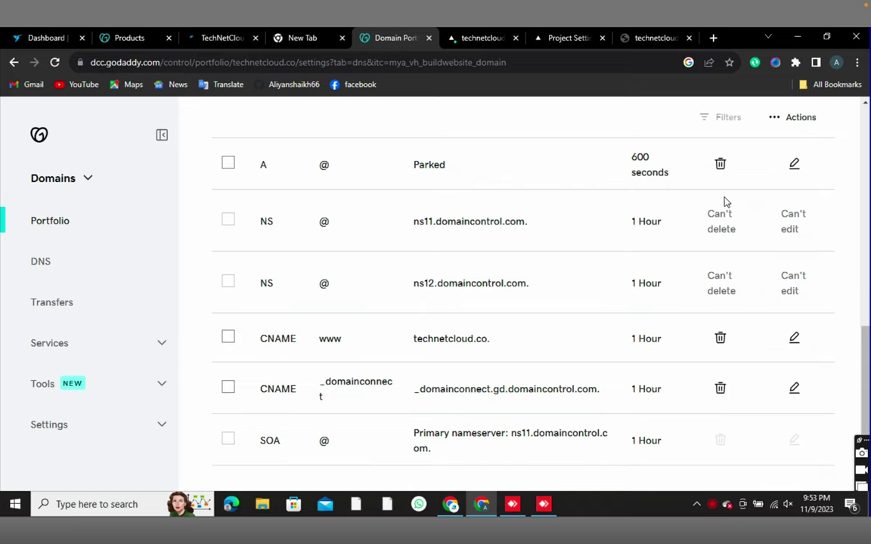
{"action": "scroll", "coordinate": [605, 263], "scroll_direction": "up", "scroll_amount": 1}
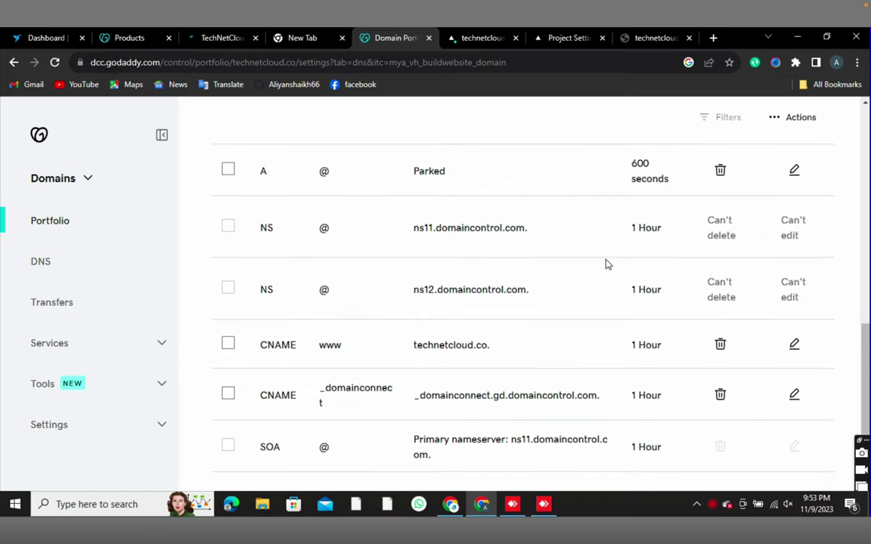
{"action": "scroll", "coordinate": [674, 225], "scroll_direction": "up", "scroll_amount": 2}
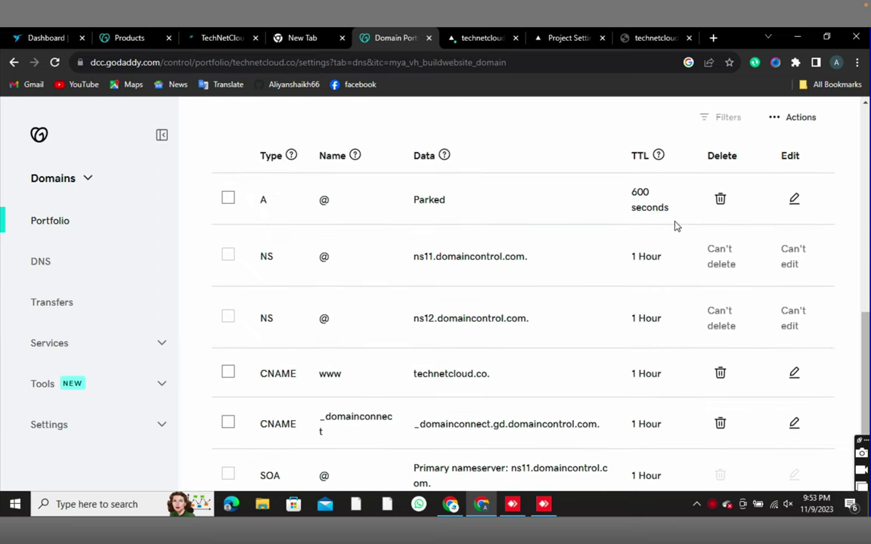
{"action": "scroll", "coordinate": [674, 225], "scroll_direction": "up", "scroll_amount": 2}
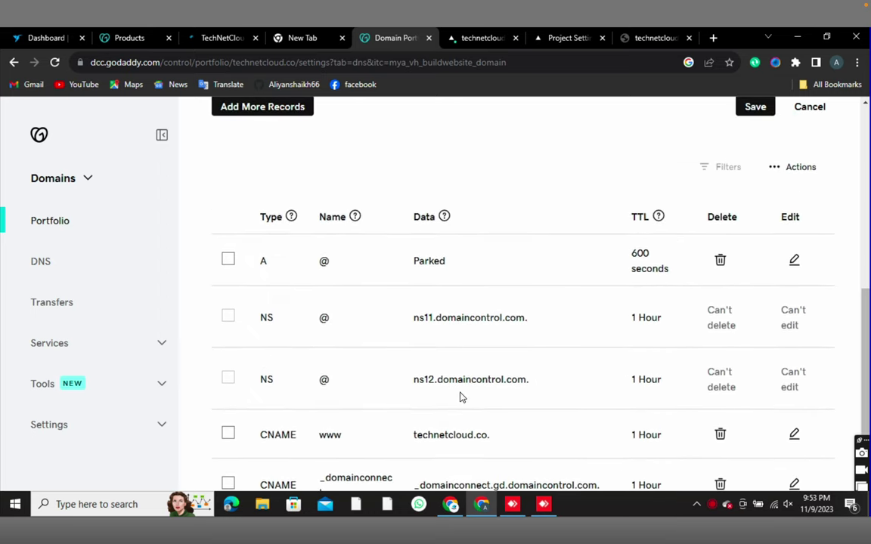
{"action": "scroll", "coordinate": [460, 396], "scroll_direction": "down", "scroll_amount": 1}
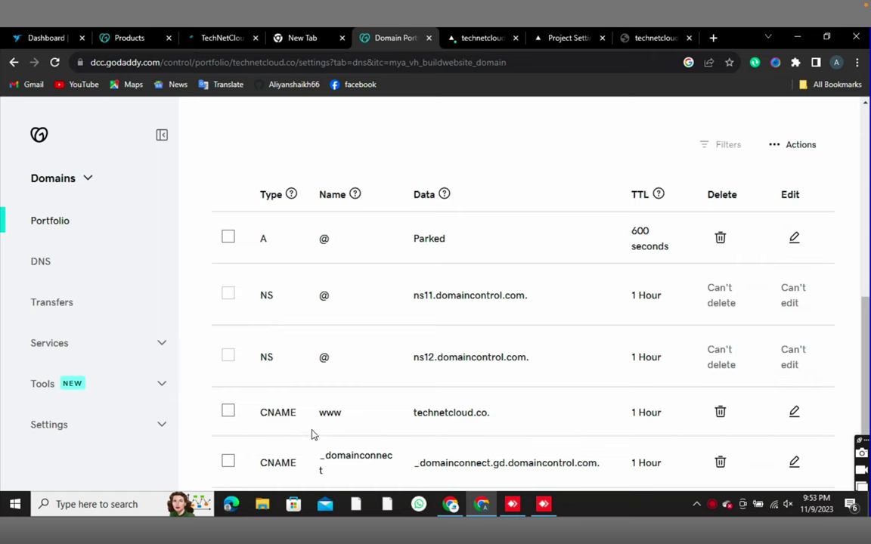
{"action": "scroll", "coordinate": [348, 395], "scroll_direction": "down", "scroll_amount": 1}
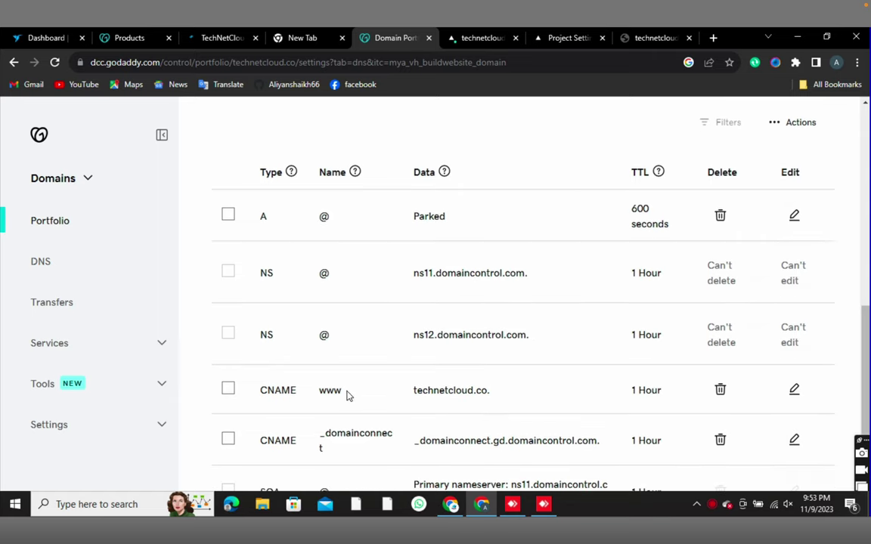
- Delete the www CNAME record that points to technetcloud.co
{"action": "triple_click", "coordinate": [433, 391]}
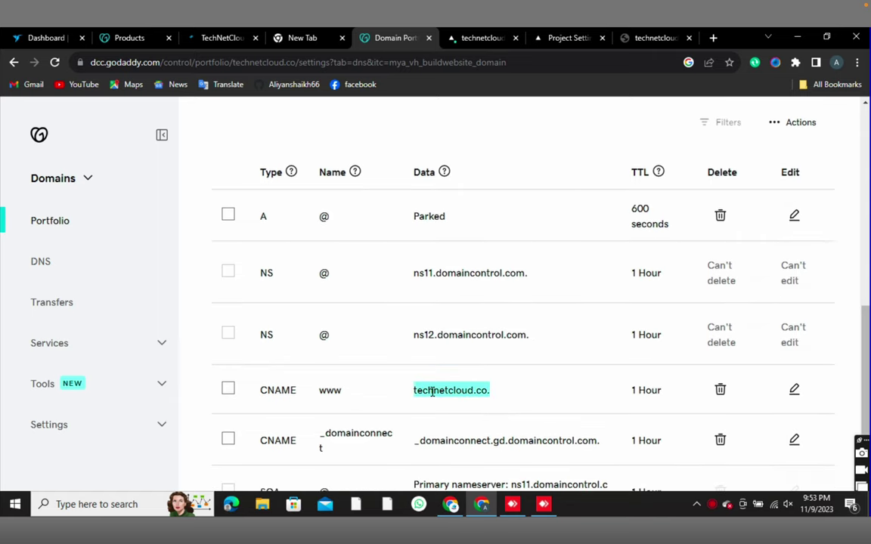
{"action": "double_click", "coordinate": [272, 391]}
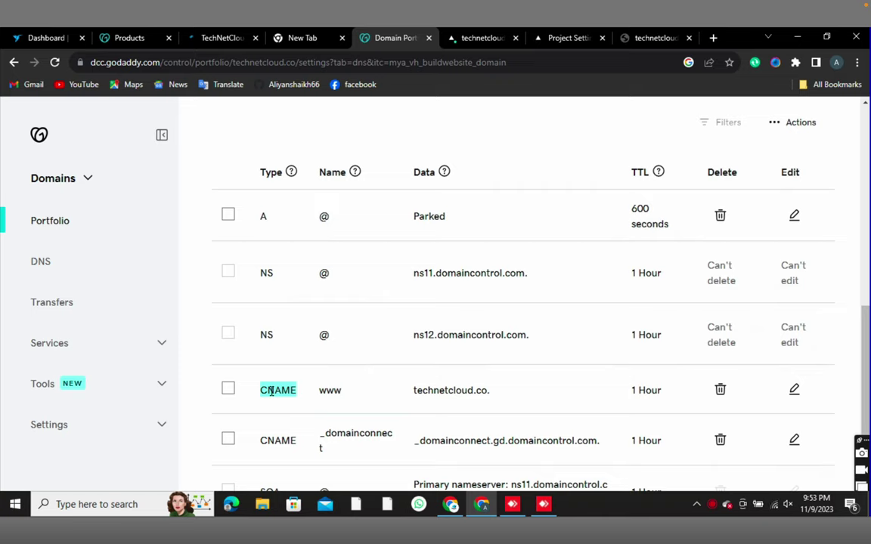
{"action": "triple_click", "coordinate": [425, 389]}
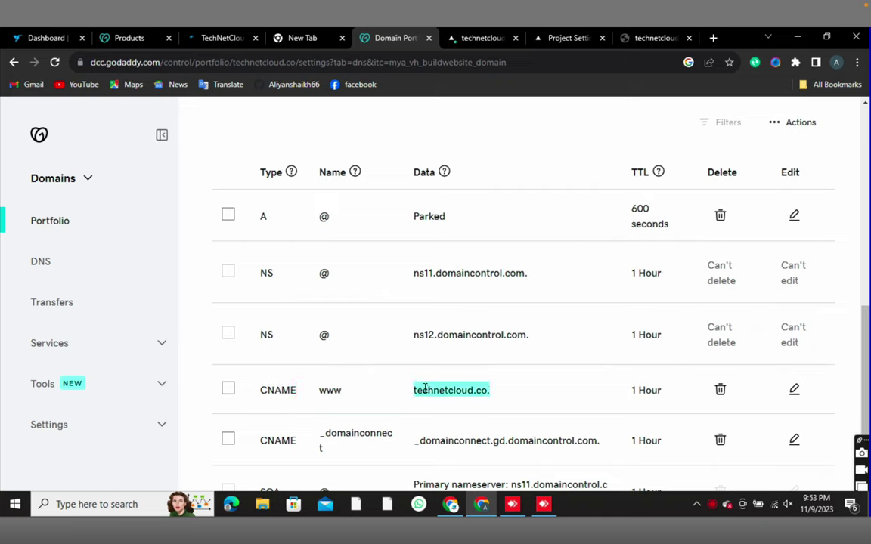
{"action": "left_click", "coordinate": [425, 388]}
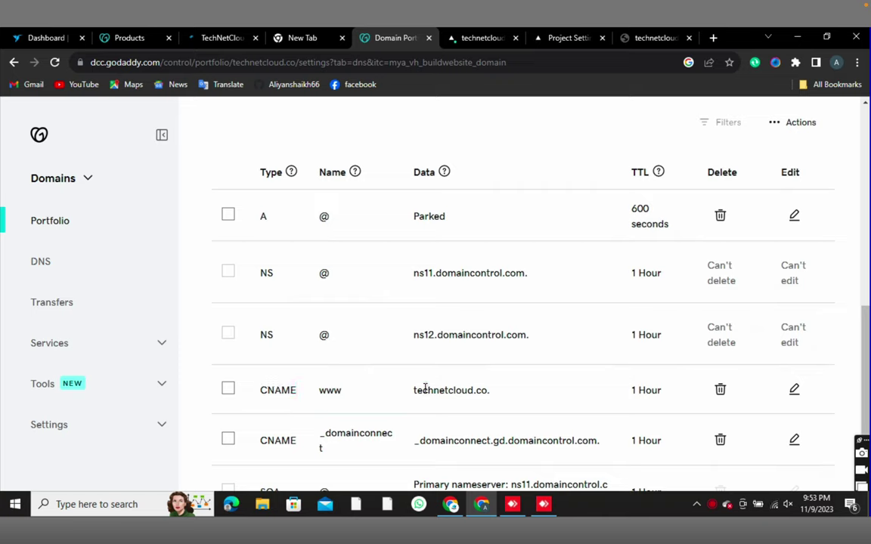
{"action": "left_click", "coordinate": [721, 390]}
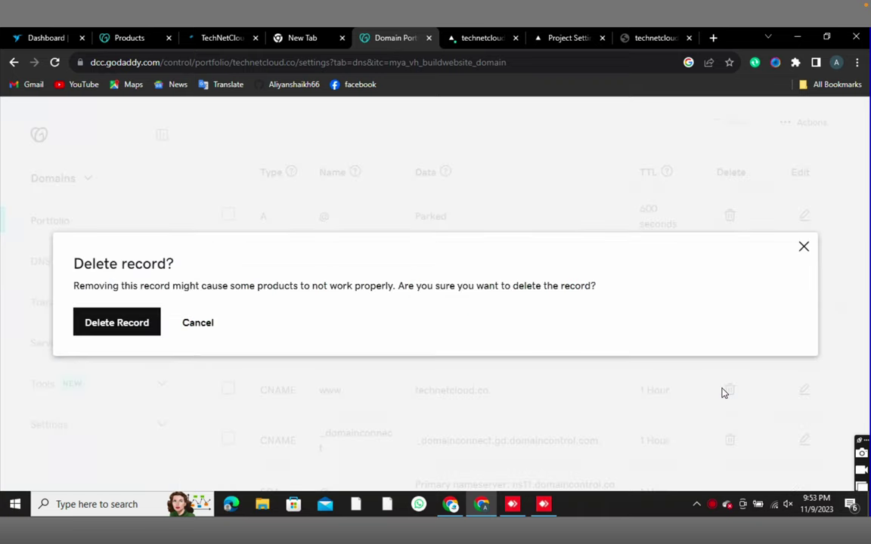
{"action": "left_click", "coordinate": [117, 322]}
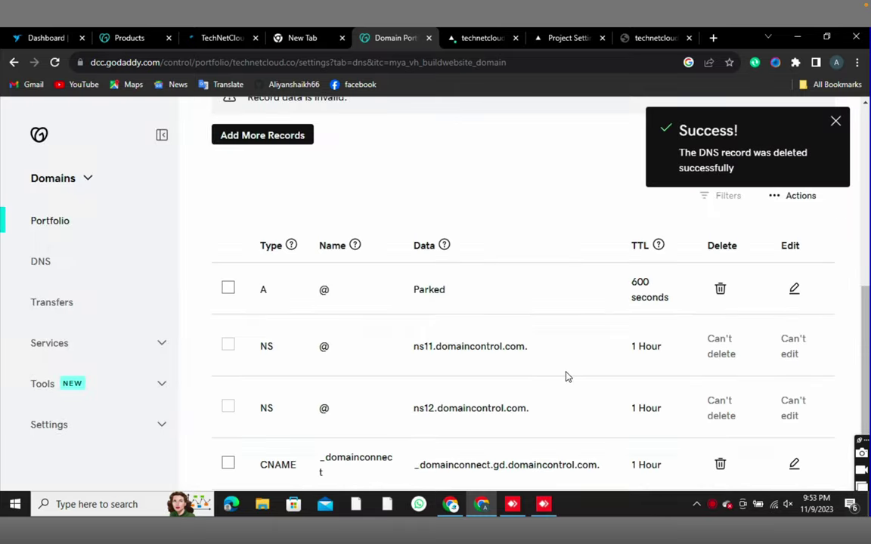
- Delete the _domainconnect CNAME record and dismiss the notification
{"action": "scroll", "coordinate": [567, 376], "scroll_direction": "down", "scroll_amount": 1}
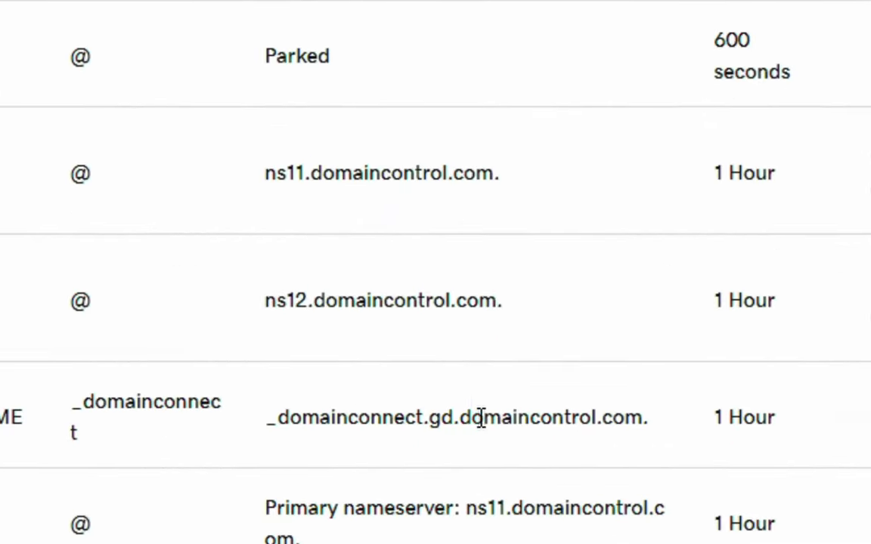
{"action": "left_click_drag", "start_coordinate": [513, 422], "coordinate": [616, 416]}
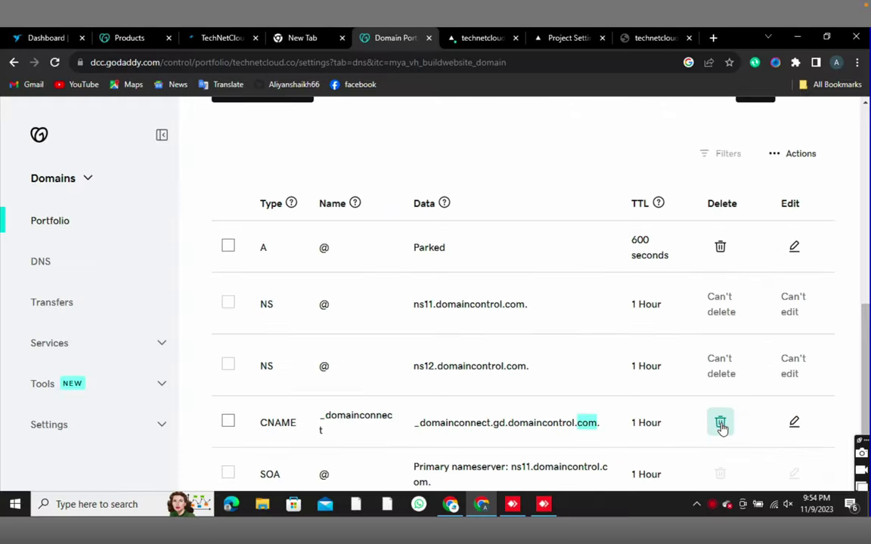
{"action": "left_click", "coordinate": [722, 426]}
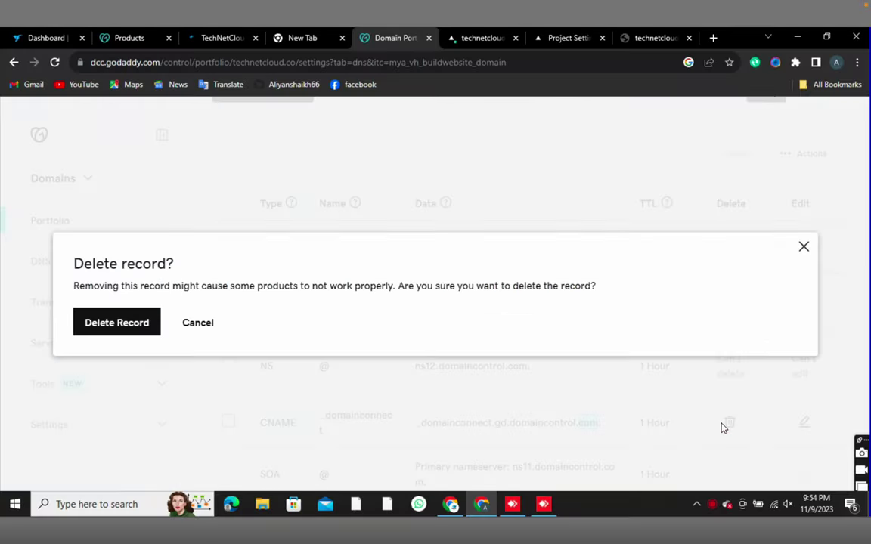
{"action": "left_click", "coordinate": [132, 323]}
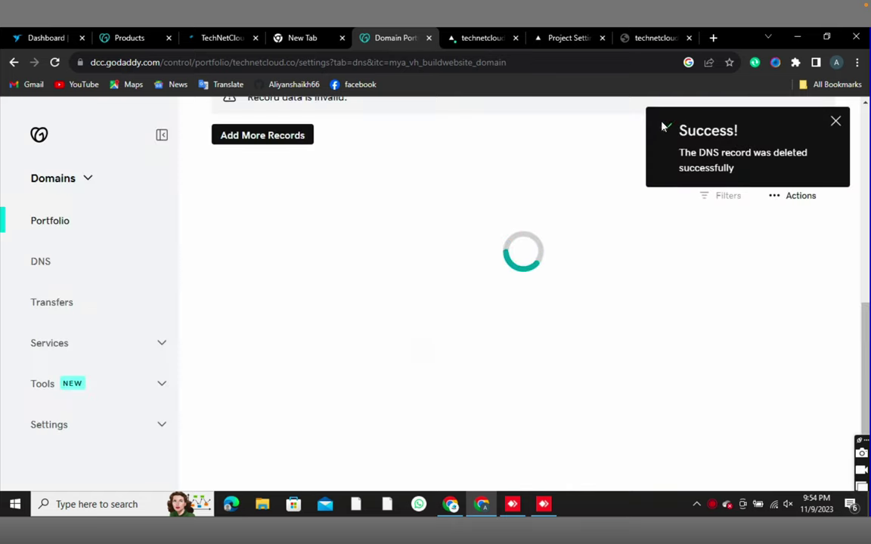
{"action": "left_click", "coordinate": [834, 119]}
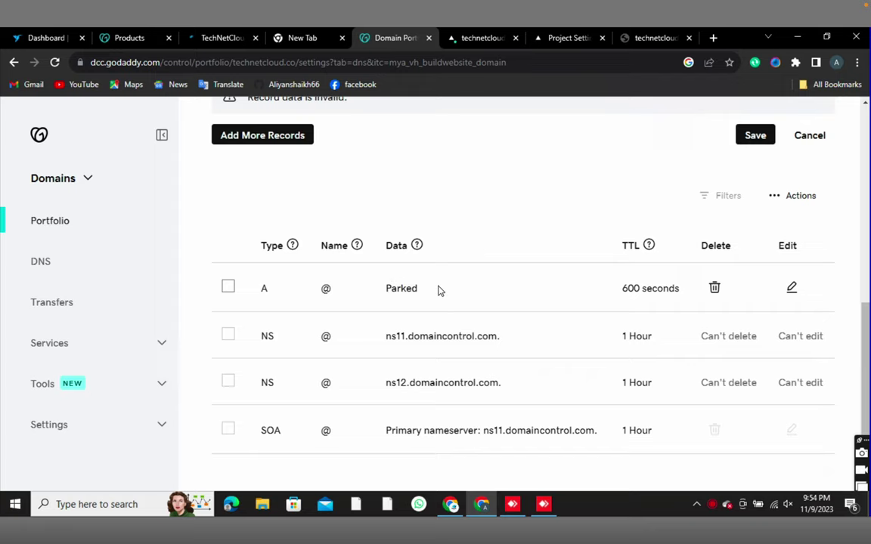
- Delete the existing @ A record with the data Parked and dismiss the notification
{"action": "left_click", "coordinate": [714, 288]}
{"action": "left_click", "coordinate": [123, 327]}
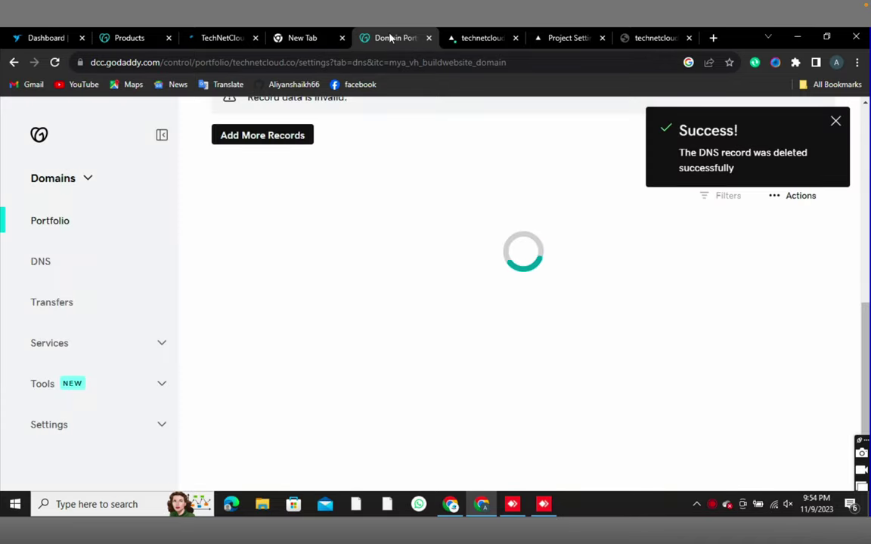
{"action": "left_click", "coordinate": [837, 121]}
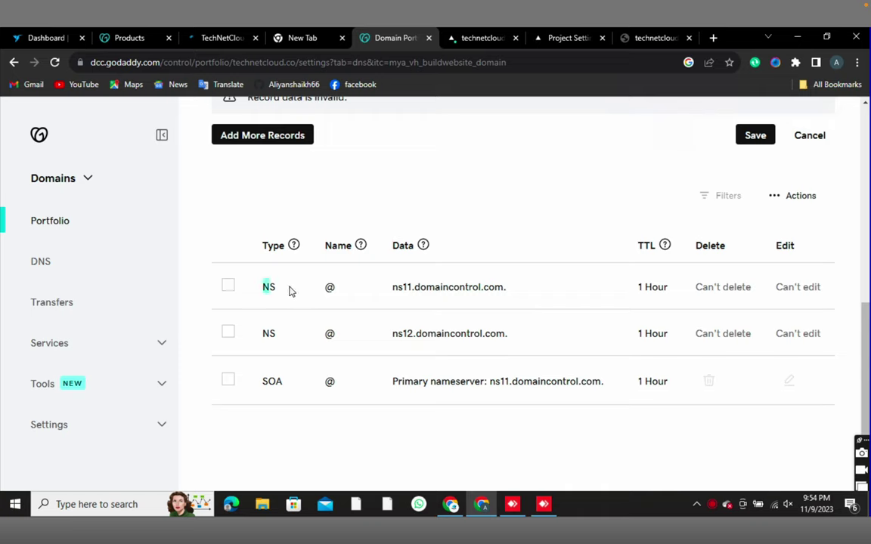
- Check the type and data of the remaining NS records and return to the new A record's form
{"action": "double_click", "coordinate": [270, 302]}
{"action": "left_click", "coordinate": [291, 293]}
{"action": "left_click_drag", "start_coordinate": [255, 293], "coordinate": [300, 294]}
{"action": "left_click", "coordinate": [300, 295]}
{"action": "double_click", "coordinate": [435, 285]}
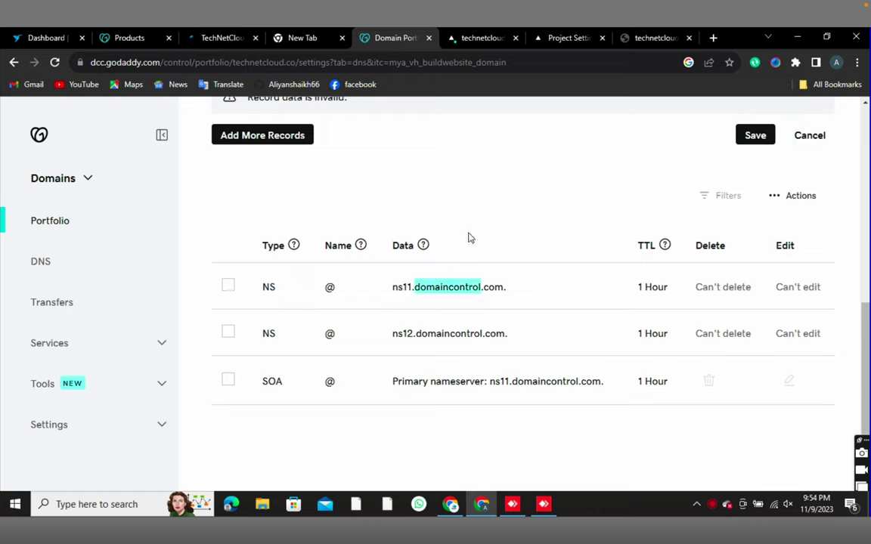
{"action": "left_click", "coordinate": [528, 161]}
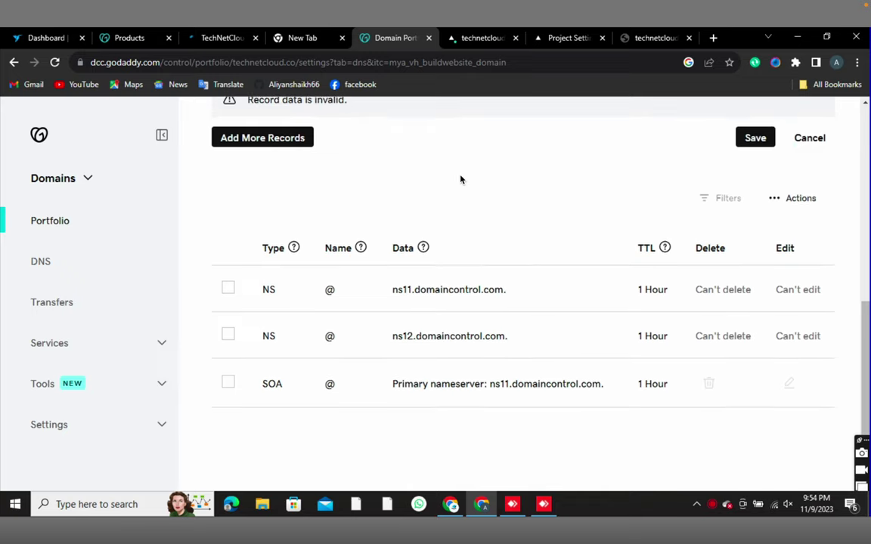
{"action": "scroll", "coordinate": [511, 224], "scroll_direction": "up", "scroll_amount": 2}
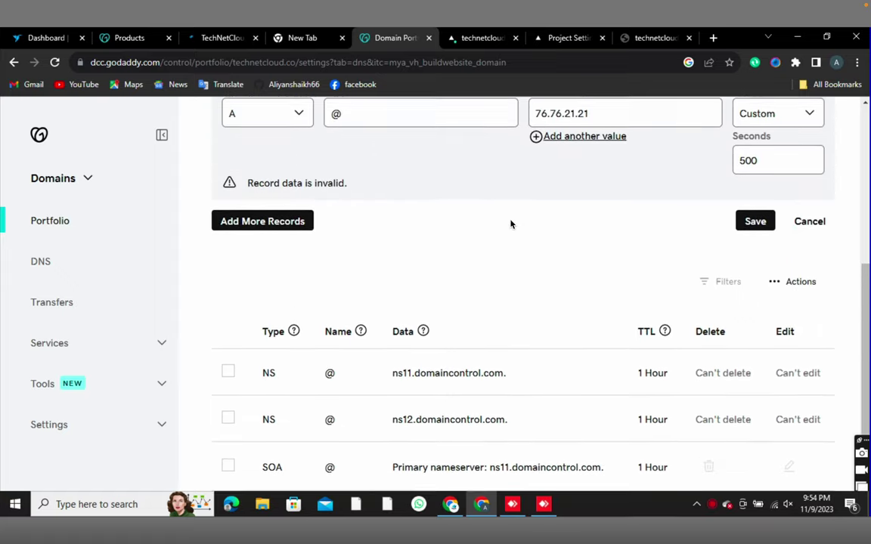
- Reload the technetcloud.co website to check whether it still serves the parked page
{"action": "scroll", "coordinate": [511, 224], "scroll_direction": "up", "scroll_amount": 3}
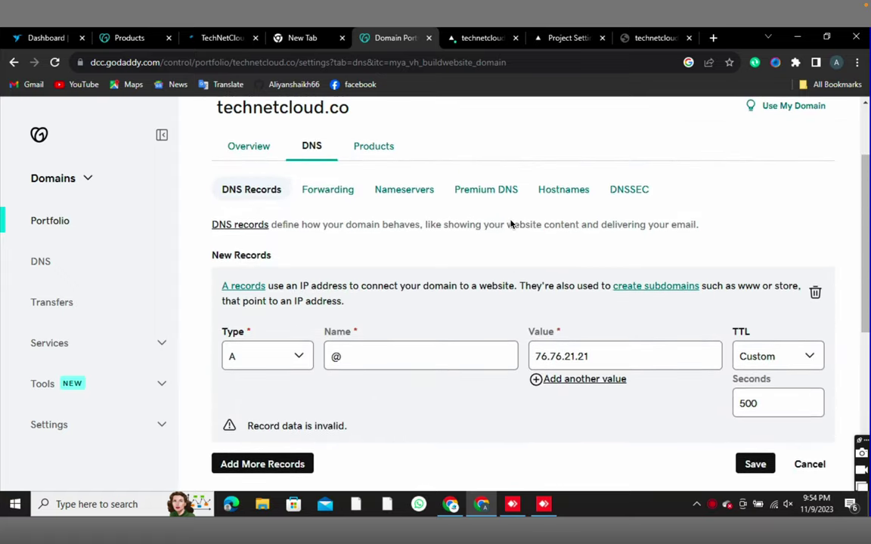
{"action": "left_click", "coordinate": [651, 38]}
{"action": "left_click", "coordinate": [59, 63]}
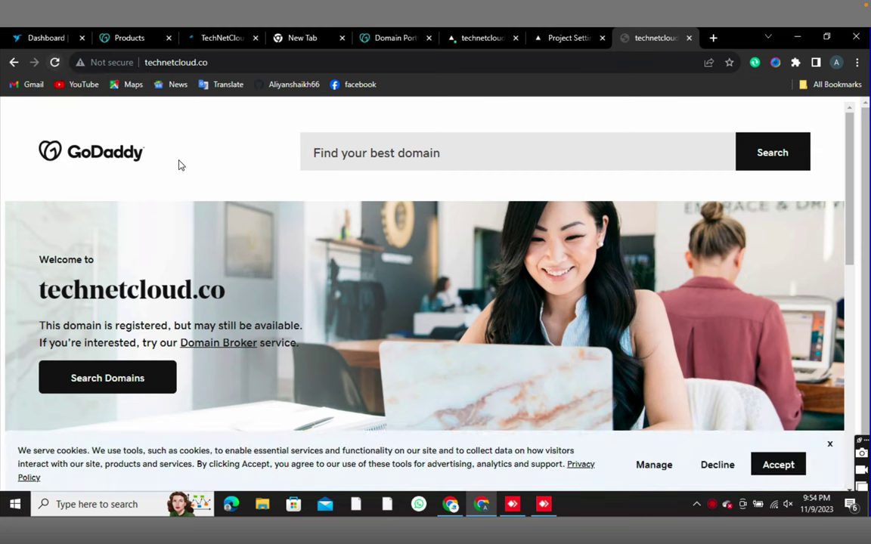
- Inspect the technetcloud.co page with device emulation off, and empty the cache with a hard reload
{"action": "right_click", "coordinate": [179, 161]}
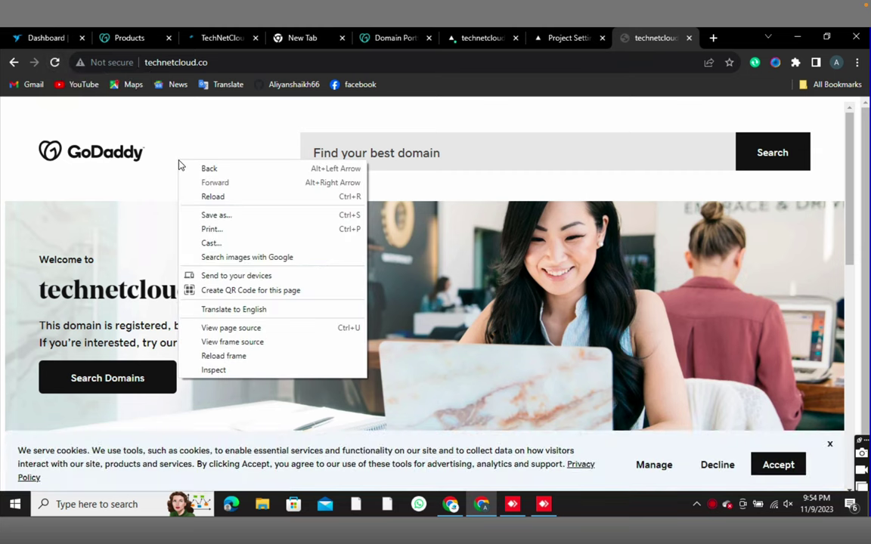
{"action": "left_click", "coordinate": [211, 370]}
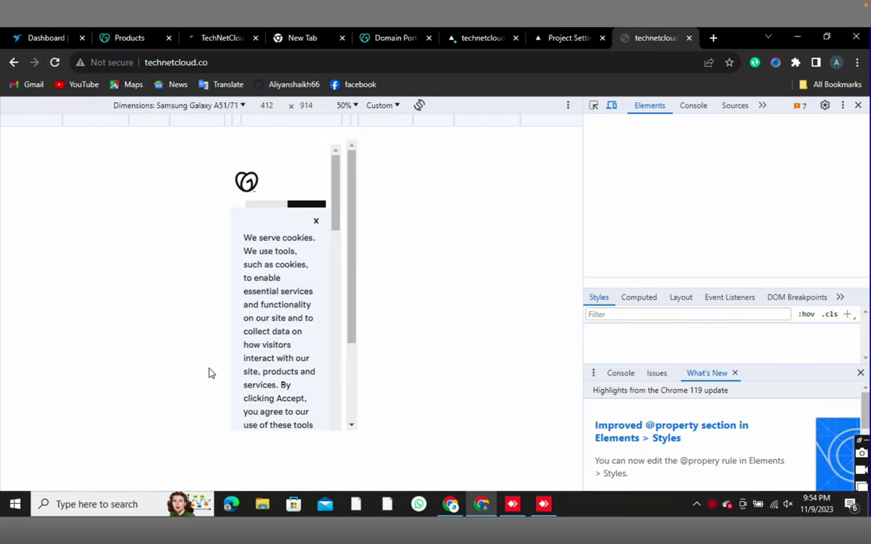
{"action": "left_click", "coordinate": [612, 105]}
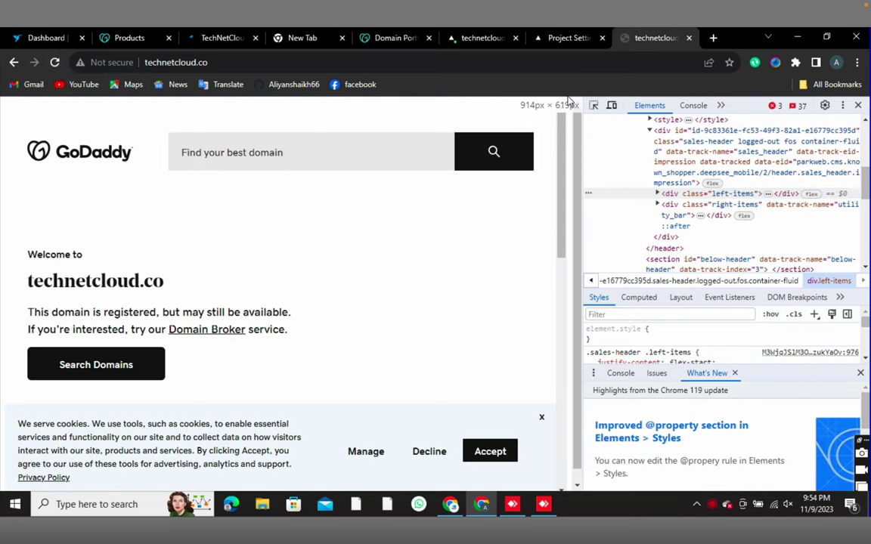
{"action": "right_click", "coordinate": [56, 63]}
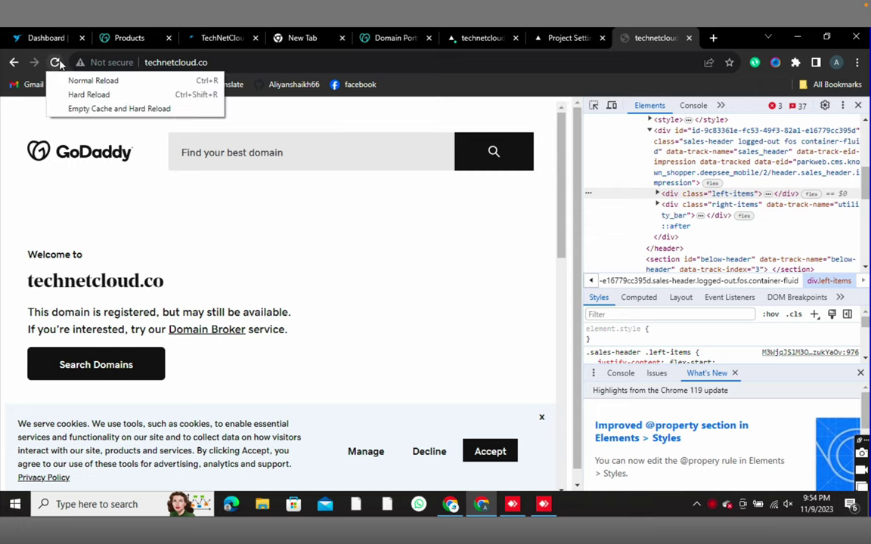
{"action": "left_click", "coordinate": [82, 109]}
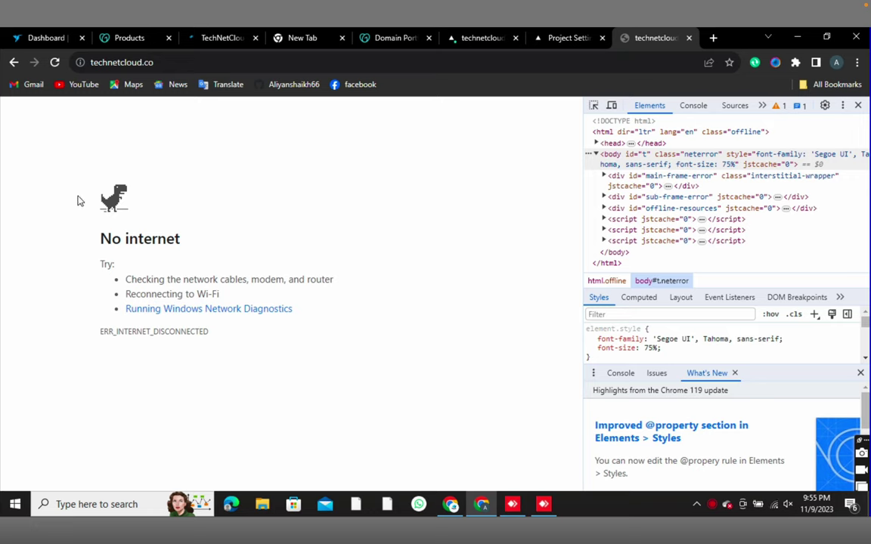
- Request technetcloud.co again from its address and look over the error page
{"action": "left_click_drag", "start_coordinate": [72, 180], "coordinate": [307, 317]}
{"action": "left_click", "coordinate": [350, 313]}
{"action": "left_click", "coordinate": [121, 65]}
{"action": "key", "text": "Return"}
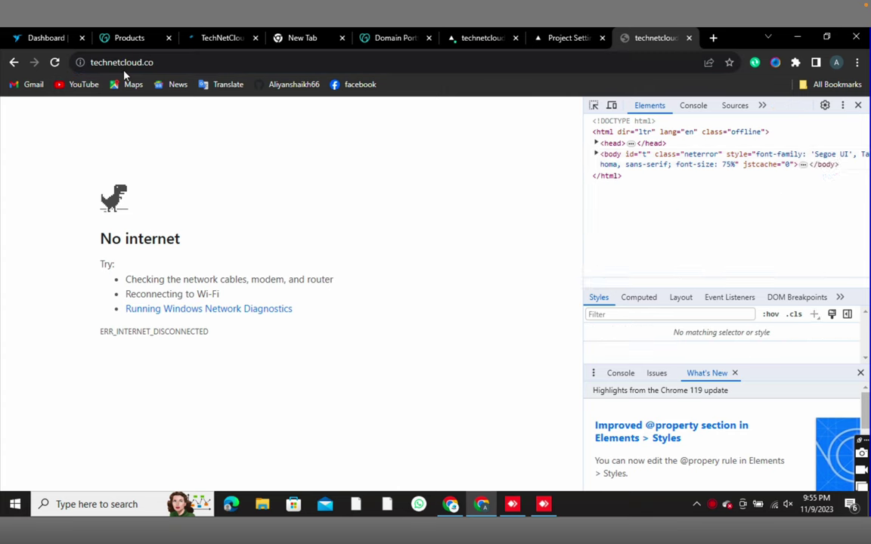
{"action": "key", "text": "Return"}
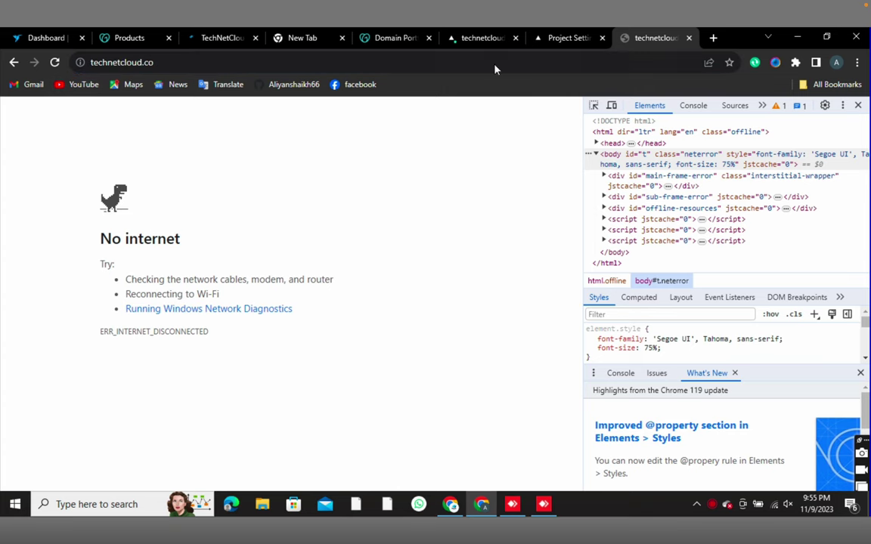
- Test the internet connection with a Google search for abc in a new tab, and close that tab
{"action": "left_click", "coordinate": [714, 39]}
{"action": "type", "text": "abc"}
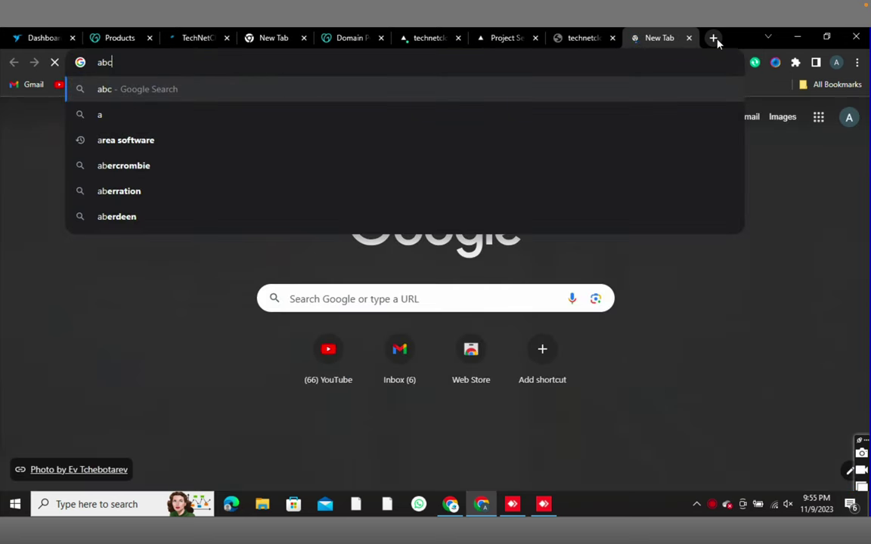
{"action": "key", "text": "Return"}
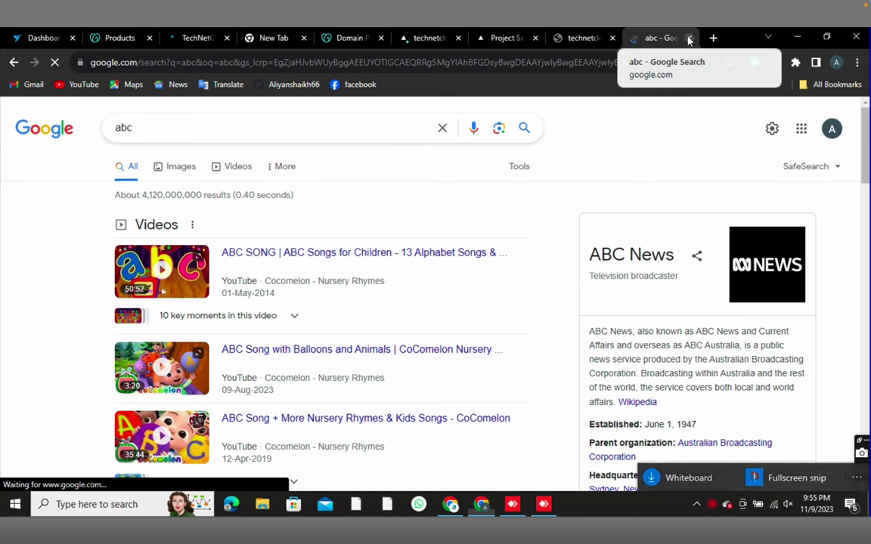
{"action": "left_click", "coordinate": [689, 39]}
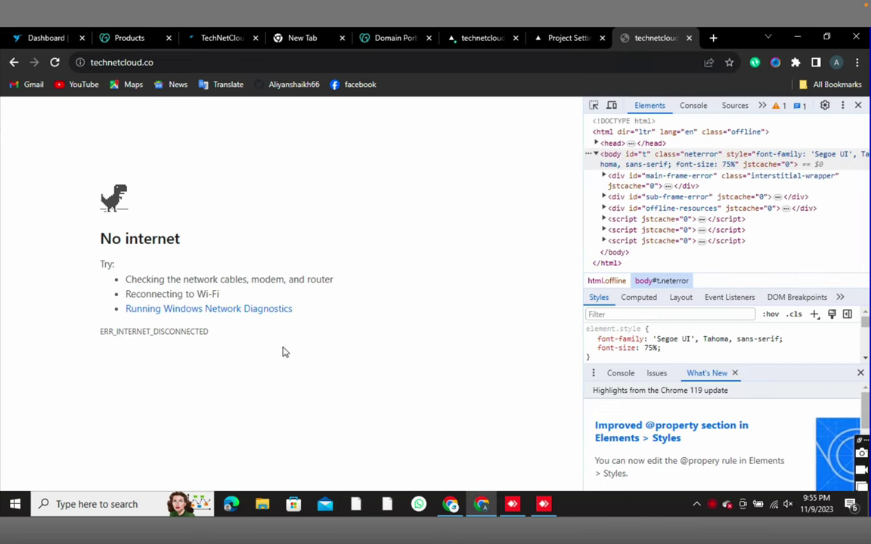
{"action": "key", "text": "ctrl+a"}
{"action": "left_click", "coordinate": [362, 422]}
- Check the A record name and value that Vercel requires for technetcloud.co in the project's domain settings
{"action": "left_click", "coordinate": [568, 40]}
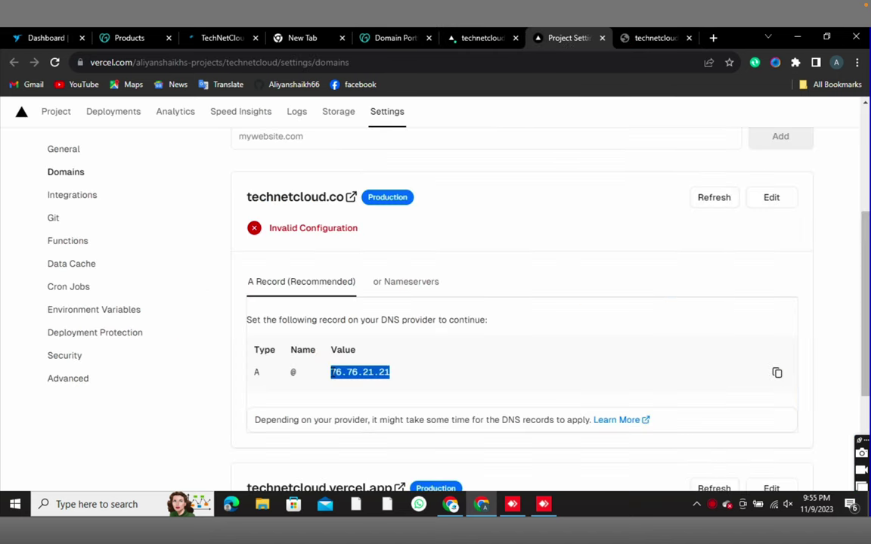
{"action": "left_click", "coordinate": [302, 379]}
{"action": "double_click", "coordinate": [344, 372]}
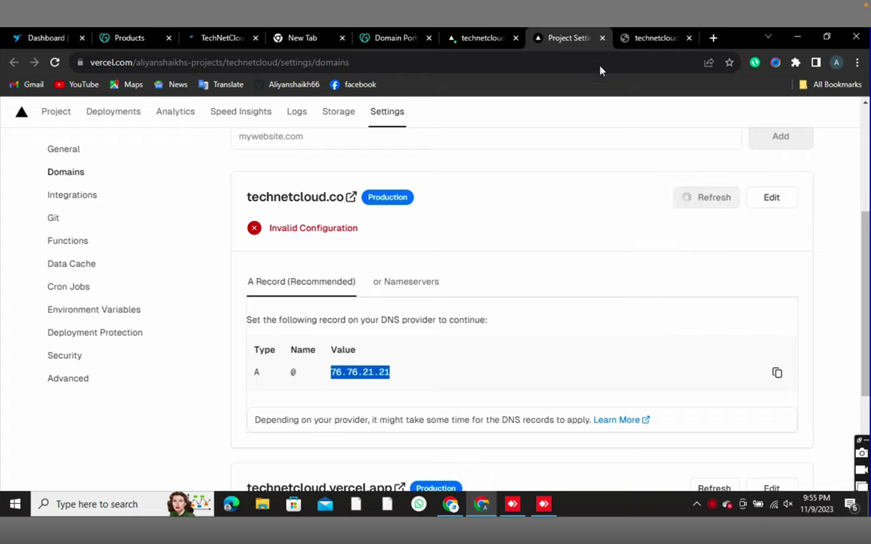
- Review the type, name, value and TTL in GoDaddy's new A record form for technetcloud.co
{"action": "left_click", "coordinate": [392, 38]}
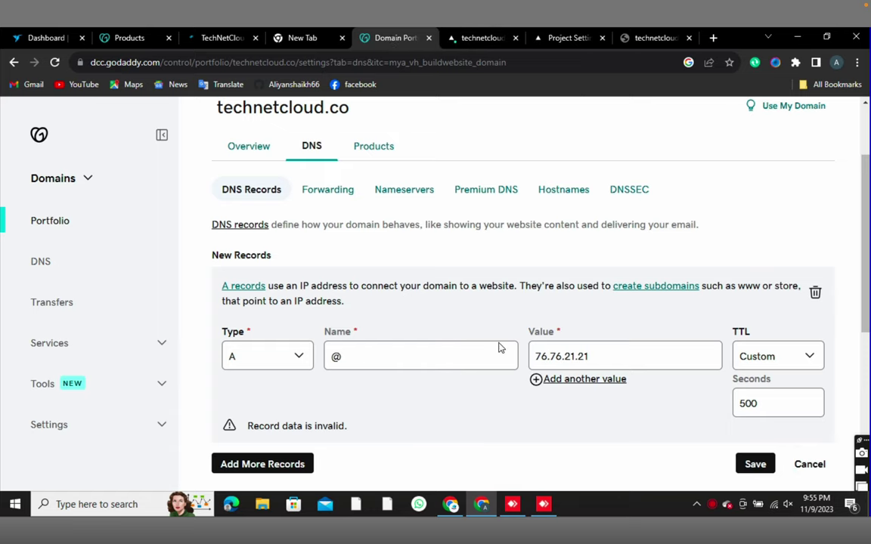
{"action": "scroll", "coordinate": [498, 348], "scroll_direction": "down", "scroll_amount": 1}
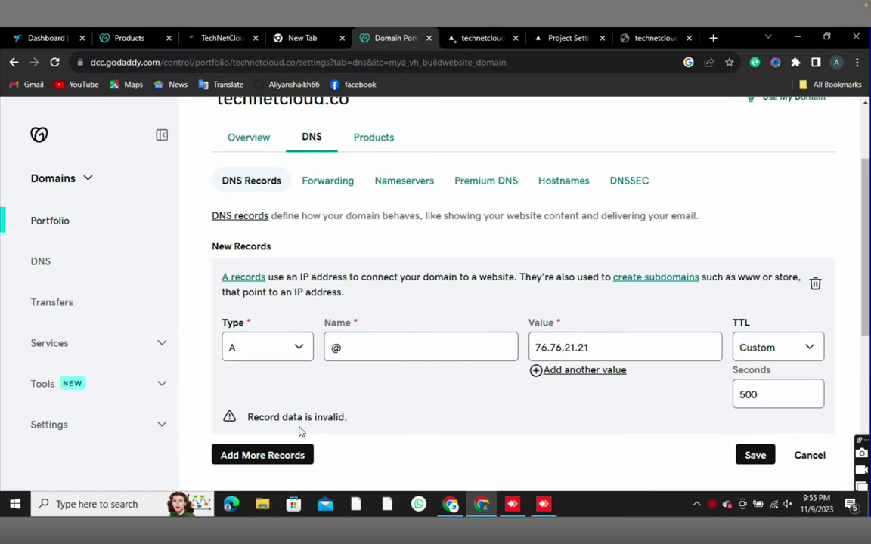
{"action": "scroll", "coordinate": [443, 423], "scroll_direction": "down", "scroll_amount": 1}
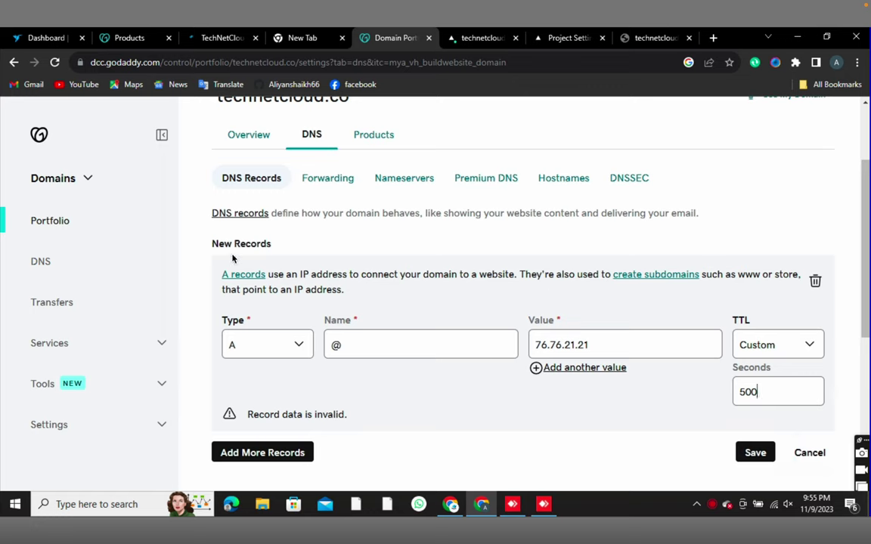
{"action": "left_click_drag", "start_coordinate": [300, 212], "coordinate": [436, 400]}
{"action": "left_click", "coordinate": [436, 403]}
{"action": "scroll", "coordinate": [437, 403], "scroll_direction": "down", "scroll_amount": 1}
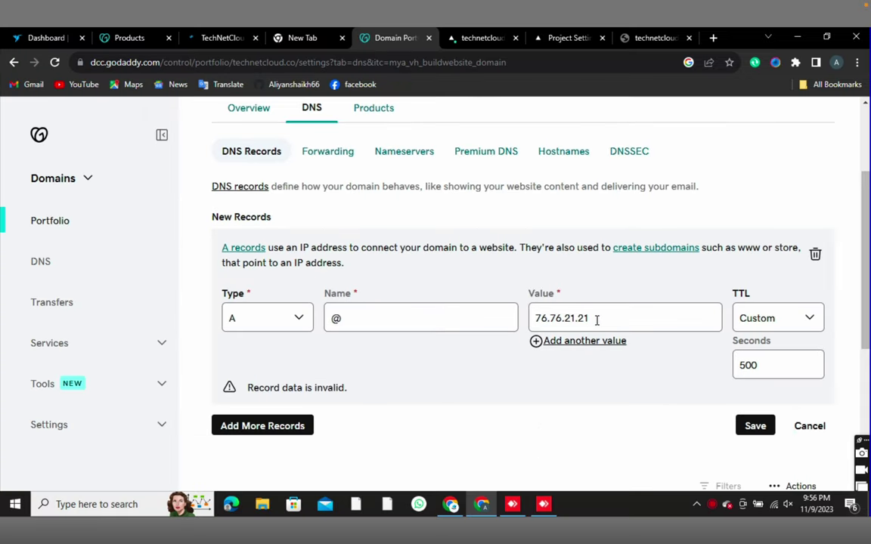
- Search for dns checker.org in a new tab, open the DNS Checker site and accept its privacy notice
{"action": "left_click", "coordinate": [713, 39]}
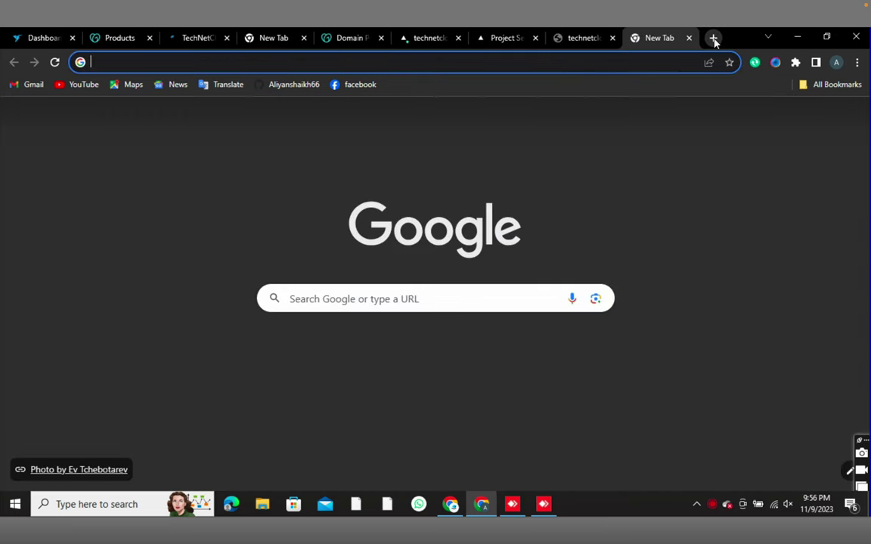
{"action": "type", "text": "dns "}
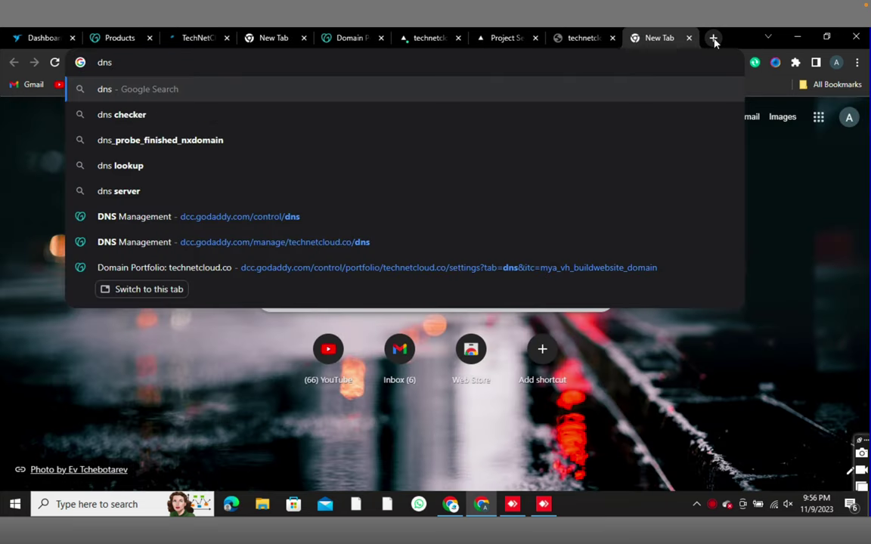
{"action": "type", "text": "chec"}
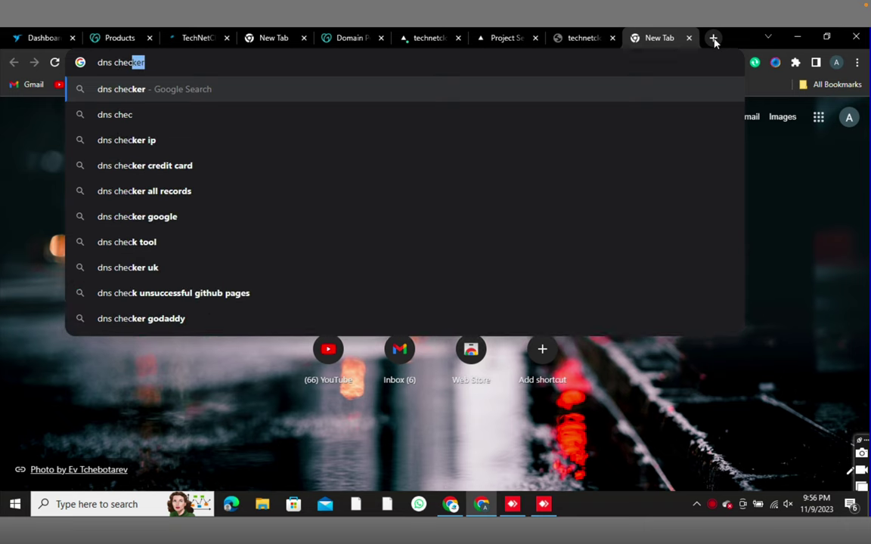
{"action": "type", "text": "ker.org"}
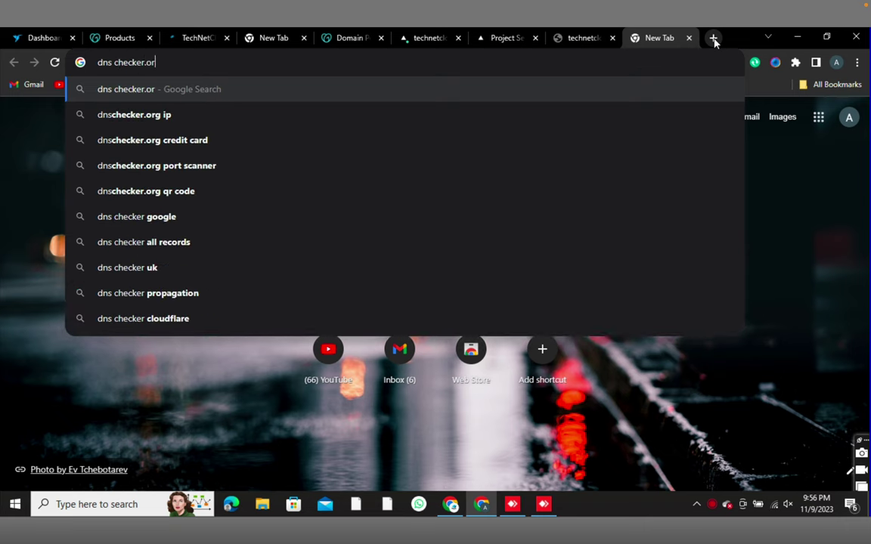
{"action": "key", "text": "Return"}
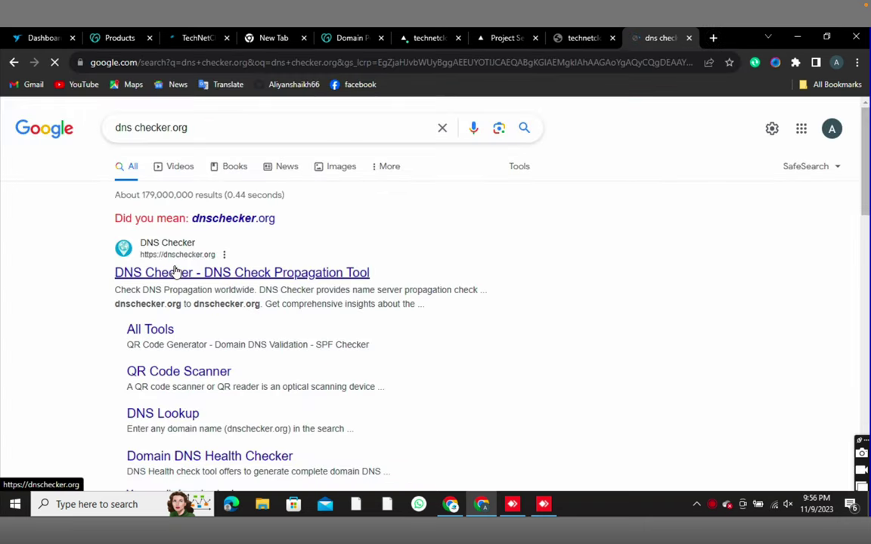
{"action": "left_click", "coordinate": [175, 269]}
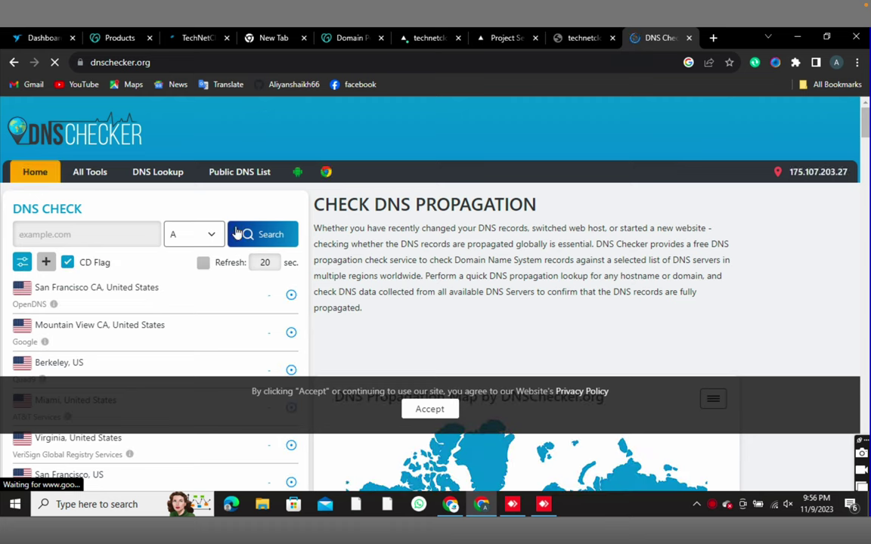
{"action": "left_click", "coordinate": [424, 406]}
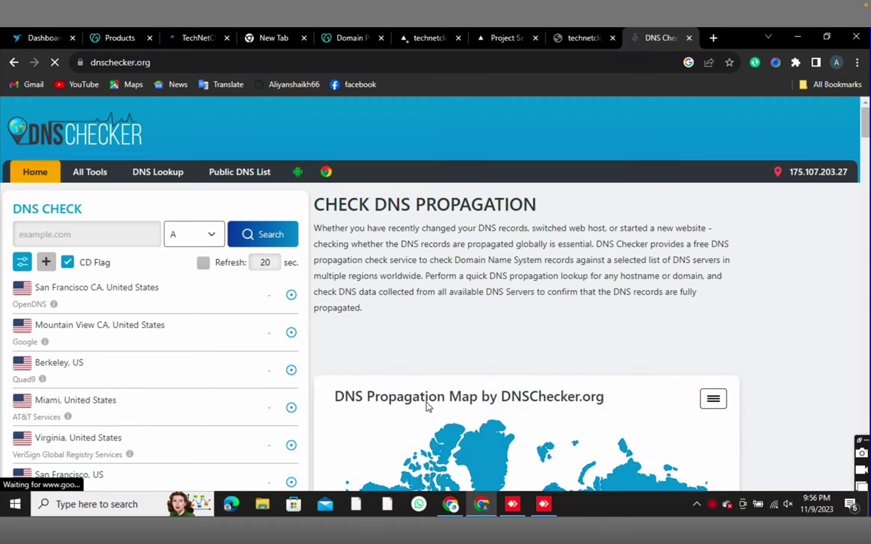
{"action": "left_click_drag", "start_coordinate": [339, 229], "coordinate": [417, 292]}
{"action": "left_click", "coordinate": [417, 290]}
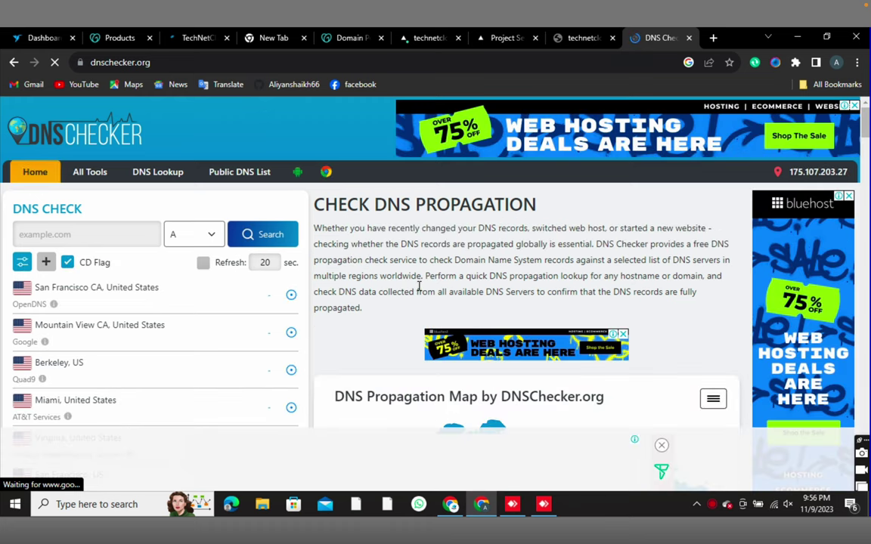
- Run a DNS propagation check for sysborg.com with record type A
{"action": "left_click", "coordinate": [58, 234]}
{"action": "type", "text": "sysborg.com"}
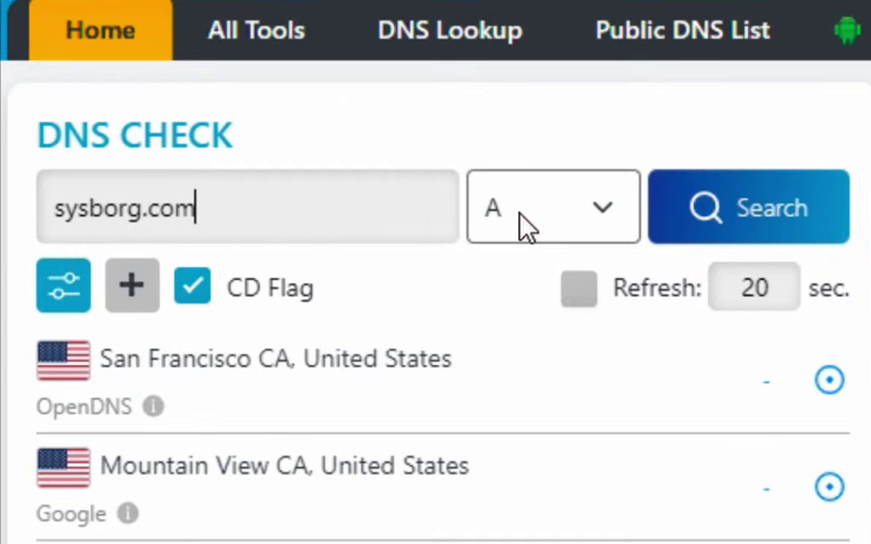
{"action": "left_click", "coordinate": [595, 210]}
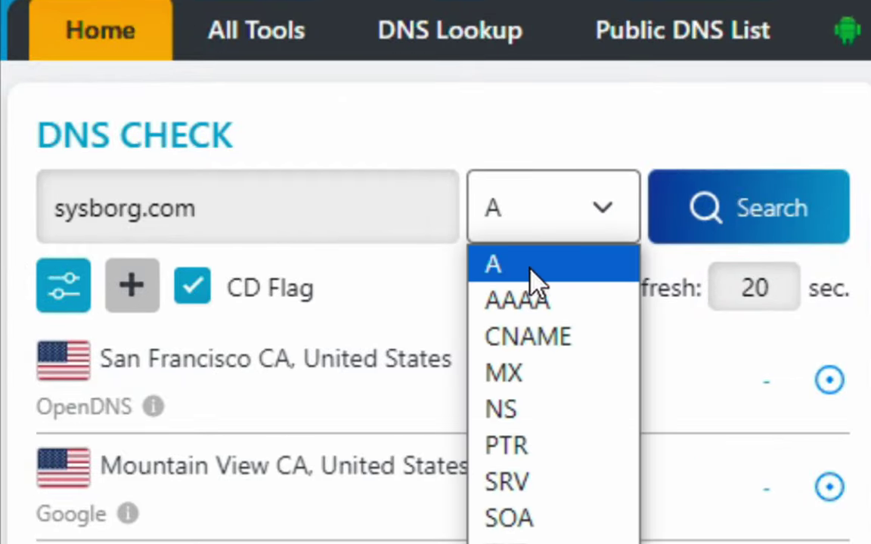
{"action": "left_click", "coordinate": [535, 270]}
{"action": "left_click", "coordinate": [695, 225]}
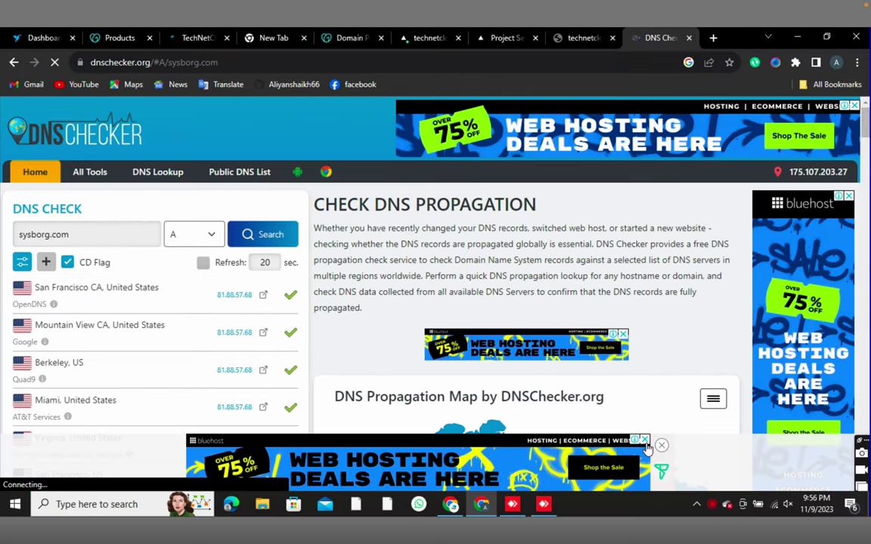
- Close the advertisement overlay and examine the IP addresses and propagation map for sysborg.com
{"action": "scroll", "coordinate": [440, 400], "scroll_direction": "down", "scroll_amount": 2}
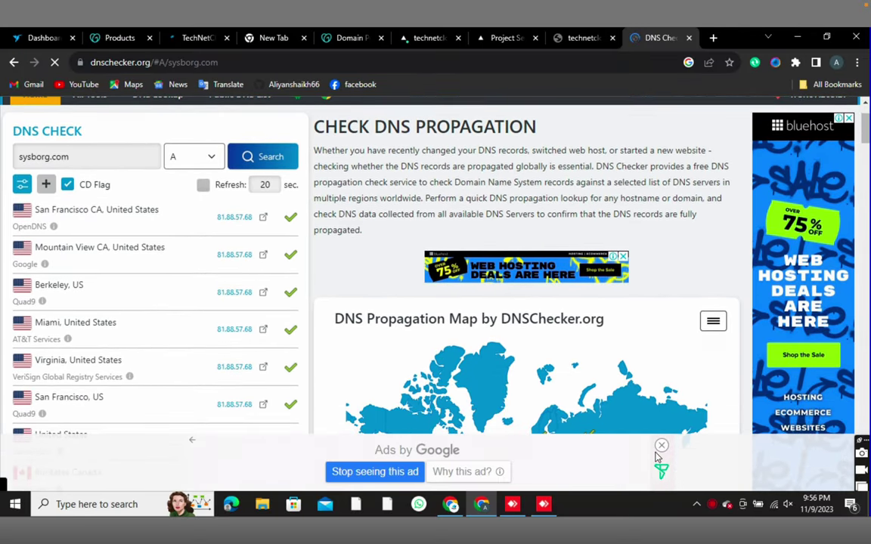
{"action": "left_click", "coordinate": [662, 445]}
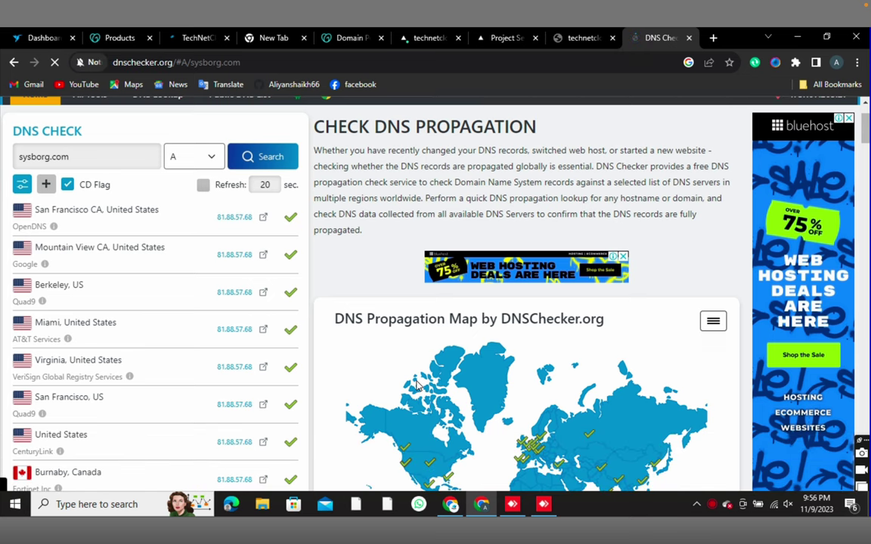
{"action": "scroll", "coordinate": [403, 392], "scroll_direction": "down", "scroll_amount": 1}
{"action": "scroll", "coordinate": [403, 391], "scroll_direction": "down", "scroll_amount": 1}
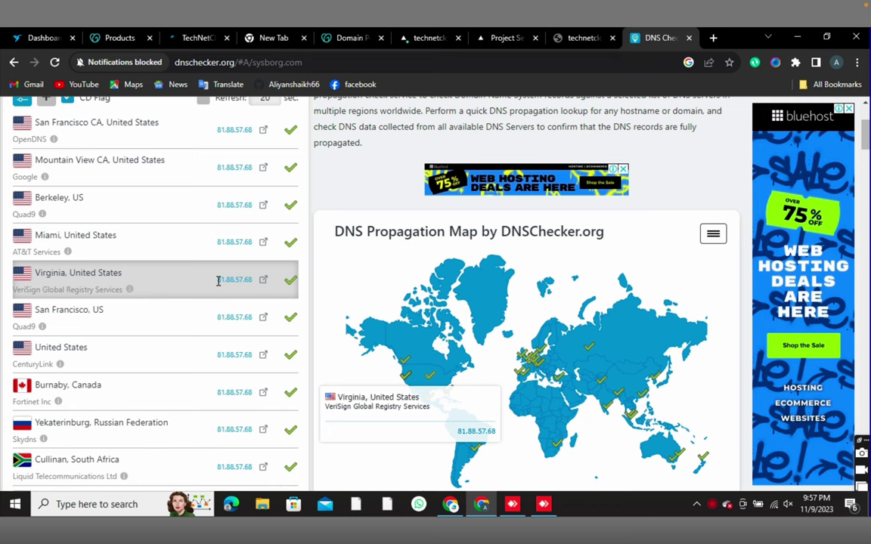
{"action": "scroll", "coordinate": [219, 285], "scroll_direction": "up", "scroll_amount": 3}
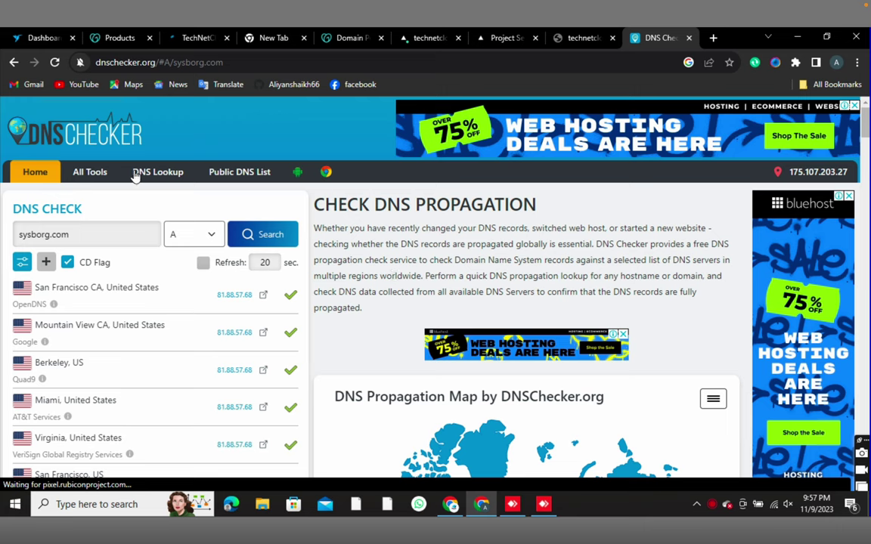
- Run a DNS propagation check for technetcloud.co with record type A and look over the server results
{"action": "double_click", "coordinate": [78, 234]}
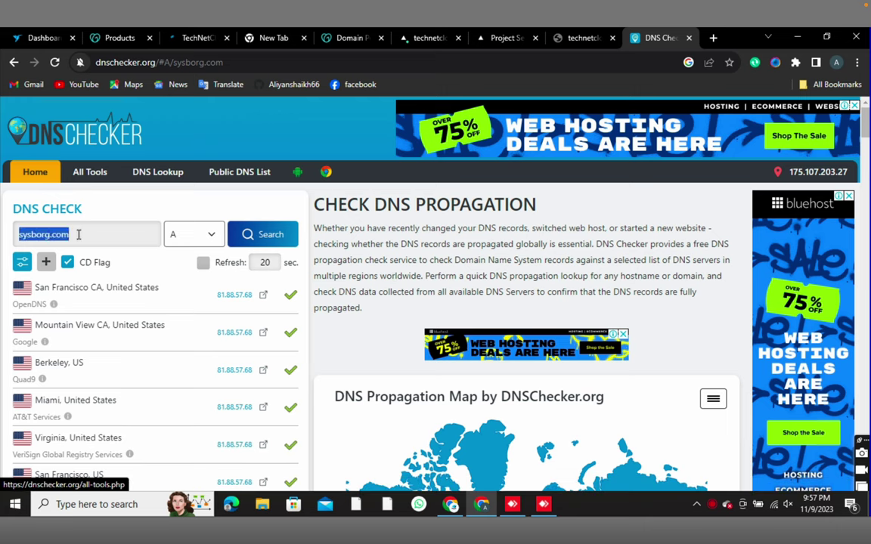
{"action": "type", "text": "technetcloud.co"}
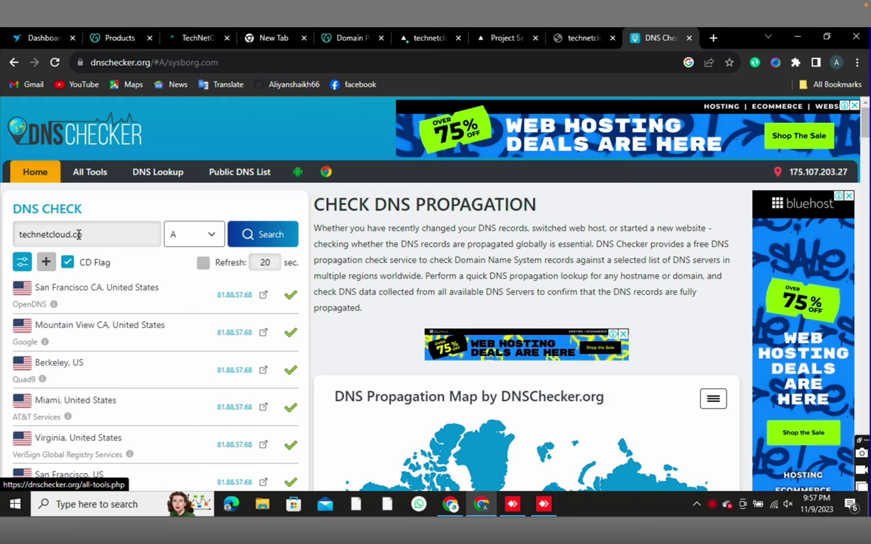
{"action": "key", "text": "Return"}
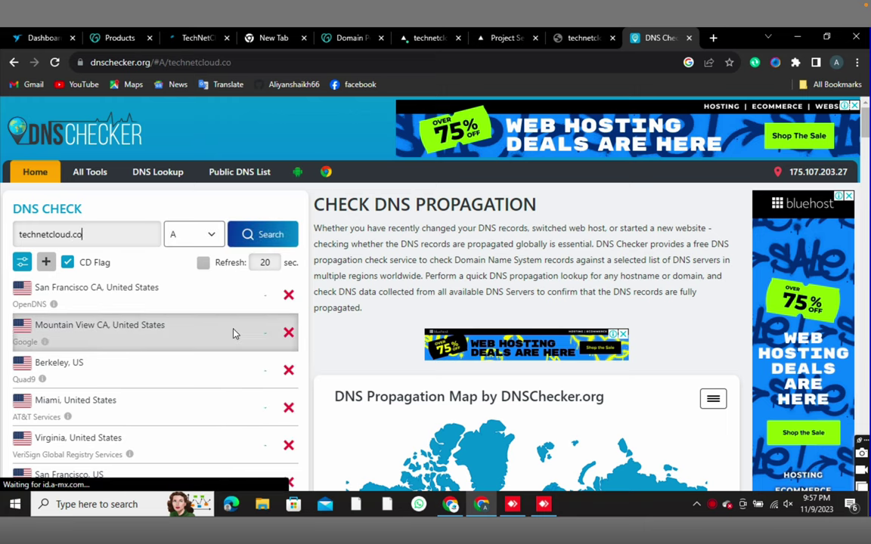
{"action": "scroll", "coordinate": [234, 334], "scroll_direction": "down", "scroll_amount": 1}
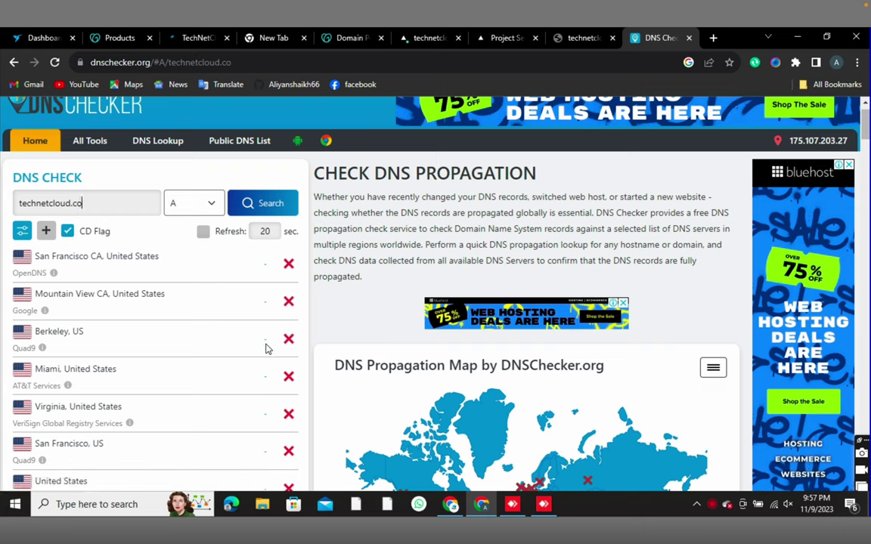
{"action": "scroll", "coordinate": [331, 451], "scroll_direction": "down", "scroll_amount": 1}
{"action": "scroll", "coordinate": [331, 451], "scroll_direction": "down", "scroll_amount": 1}
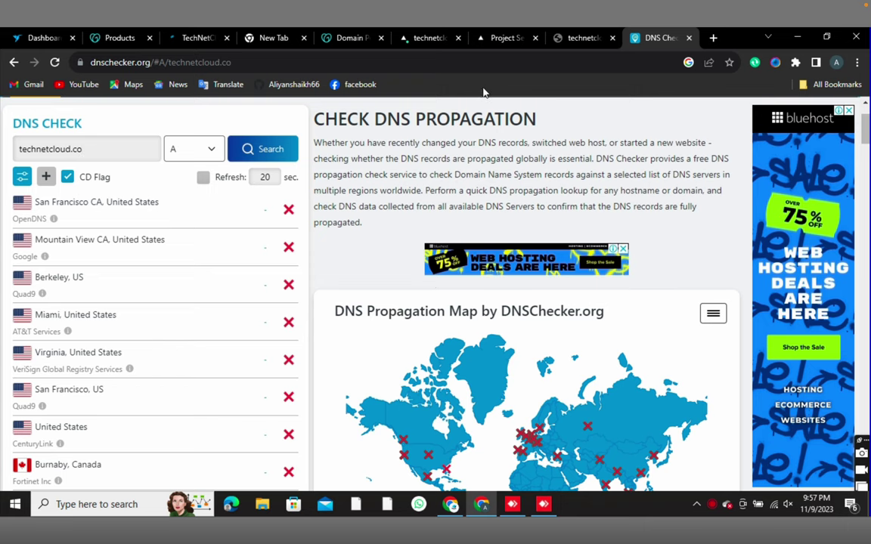
- Return to the new A record in GoDaddy, set its custom TTL to 600 seconds and save it
{"action": "left_click", "coordinate": [342, 38]}
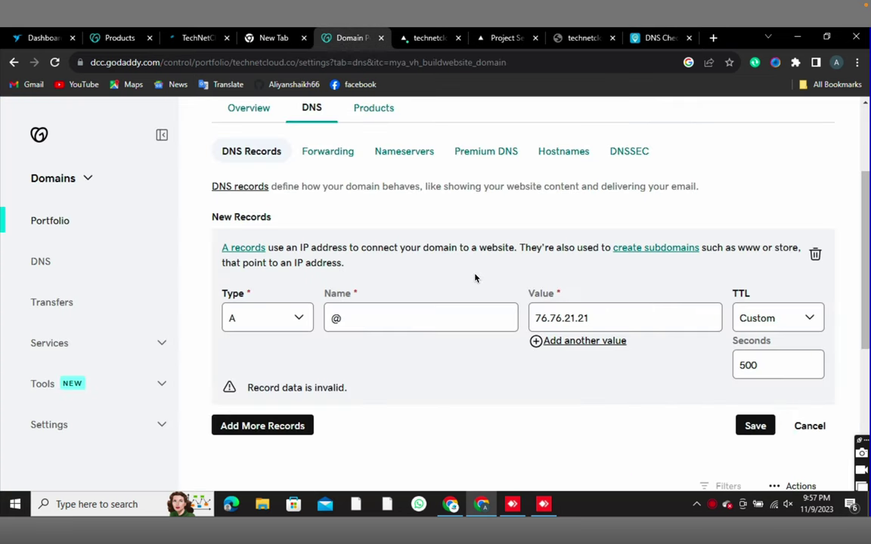
{"action": "left_click", "coordinate": [754, 425]}
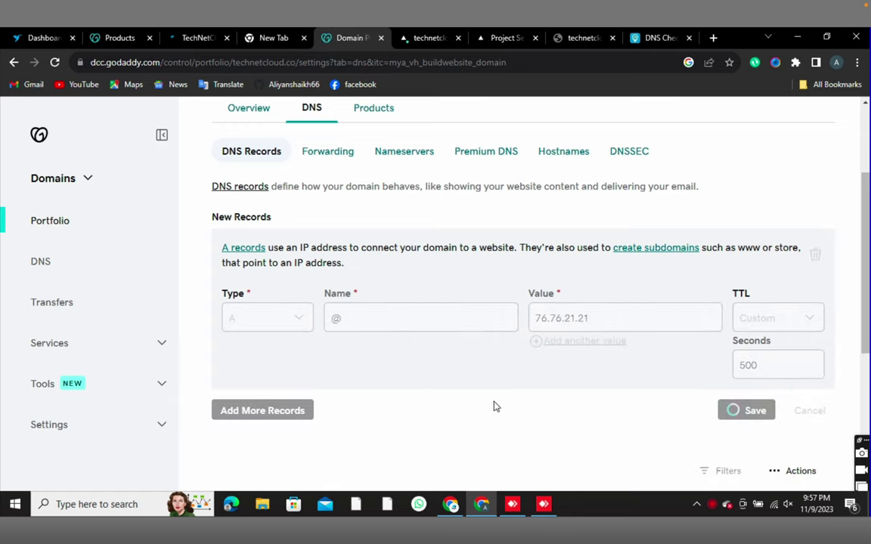
{"action": "scroll", "coordinate": [433, 431], "scroll_direction": "down", "scroll_amount": 3}
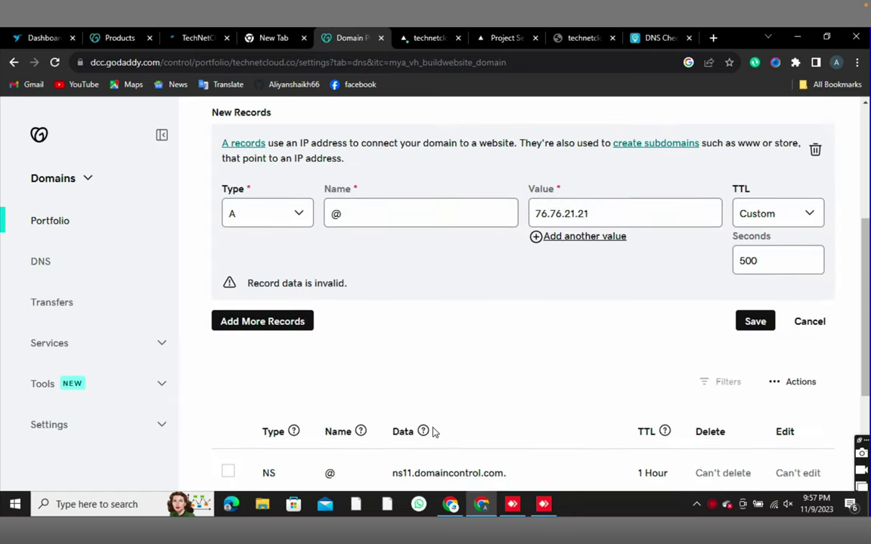
{"action": "scroll", "coordinate": [434, 431], "scroll_direction": "down", "scroll_amount": 1}
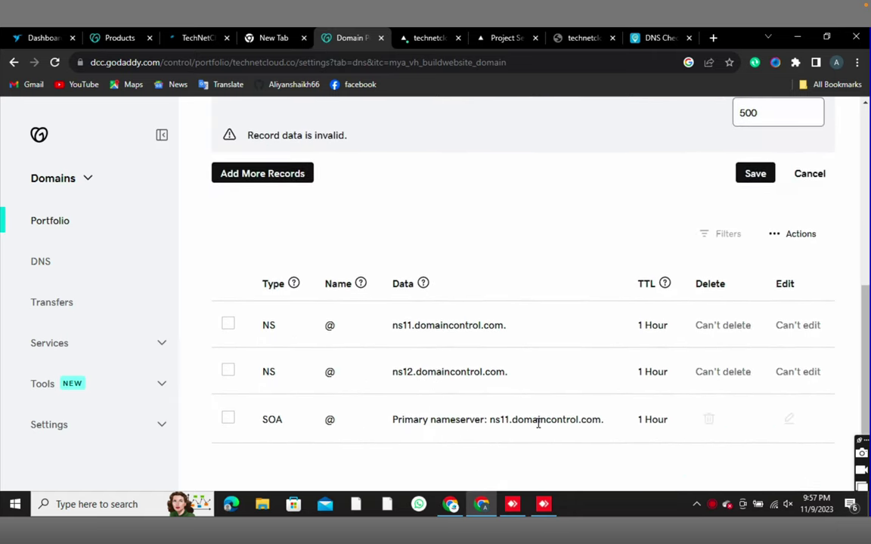
{"action": "scroll", "coordinate": [462, 200], "scroll_direction": "up", "scroll_amount": 2}
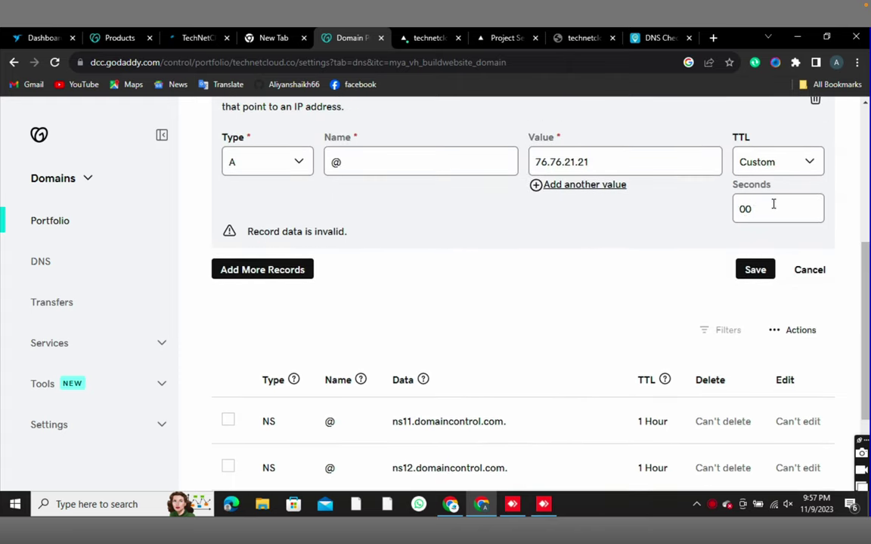
{"action": "left_click", "coordinate": [754, 269]}
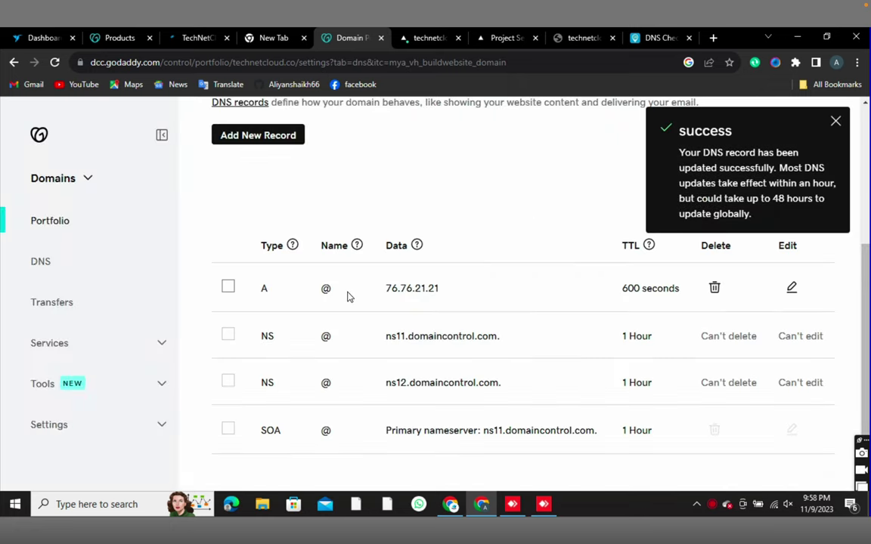
{"action": "left_click_drag", "start_coordinate": [296, 292], "coordinate": [469, 300]}
- Switch back to DNS Checker, rerun the A record check for technetcloud.co and inspect the server list and map
{"action": "left_click", "coordinate": [655, 37]}
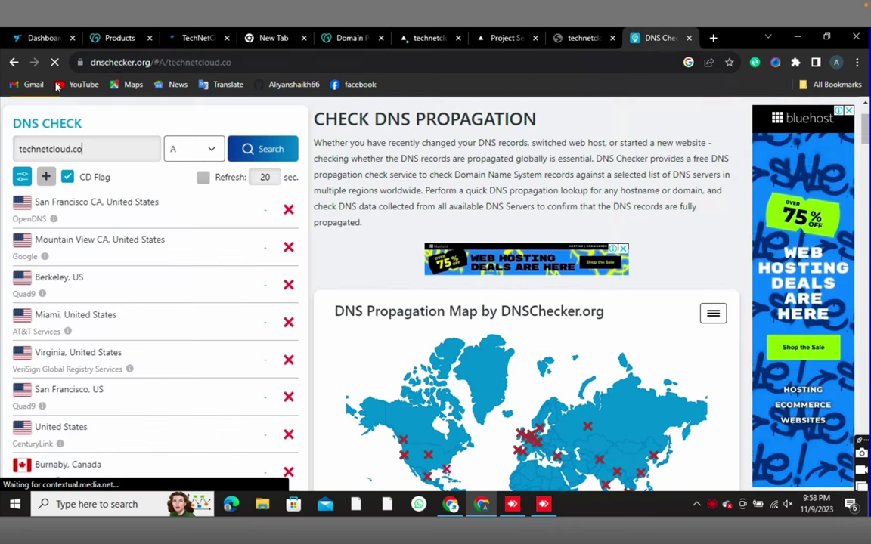
{"action": "left_click", "coordinate": [262, 151]}
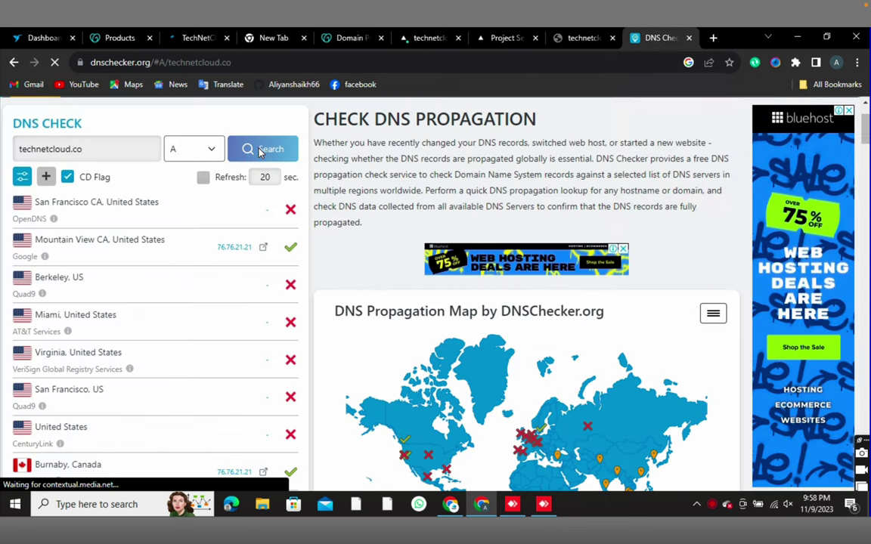
{"action": "left_click_drag", "start_coordinate": [190, 248], "coordinate": [362, 223]}
{"action": "left_click", "coordinate": [365, 302]}
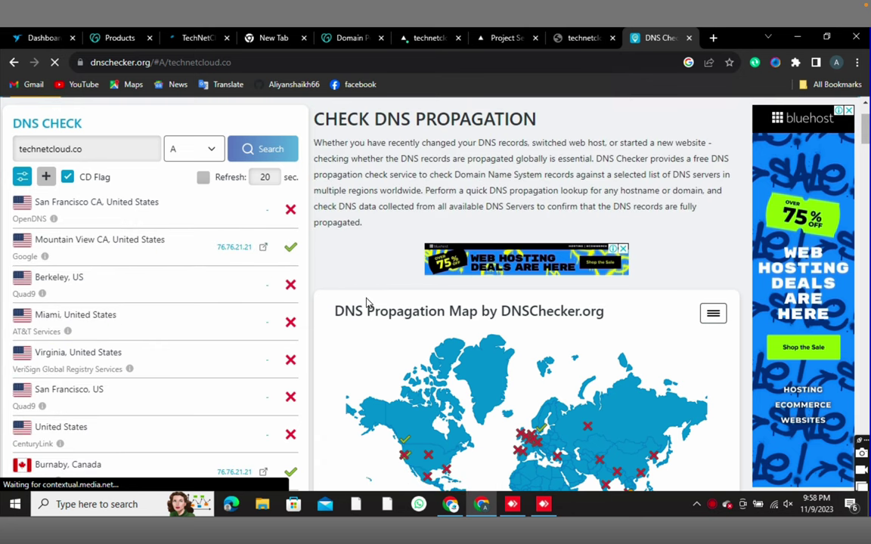
{"action": "scroll", "coordinate": [367, 303], "scroll_direction": "down", "scroll_amount": 1}
{"action": "scroll", "coordinate": [366, 302], "scroll_direction": "down", "scroll_amount": 2}
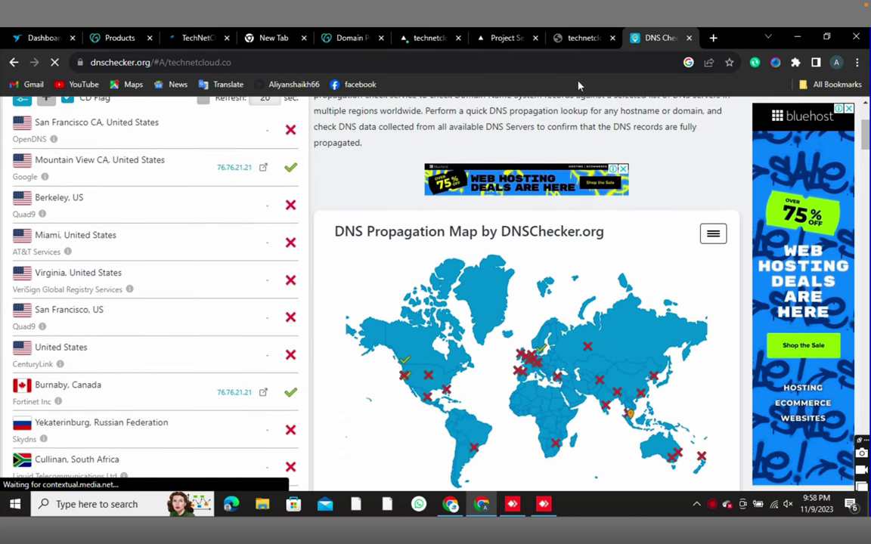
- Go to the Vercel project's domain settings and review the configuration status of technetcloud.co
{"action": "left_click", "coordinate": [194, 37]}
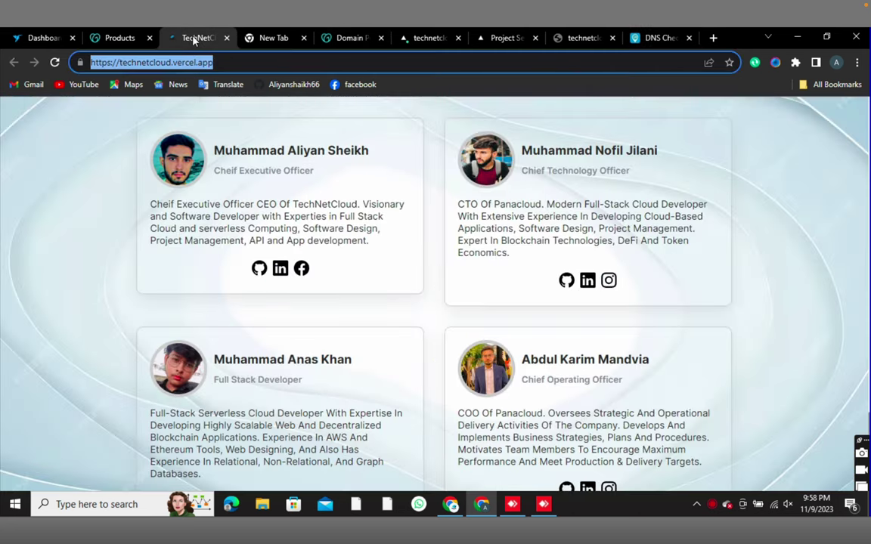
{"action": "left_click", "coordinate": [413, 42]}
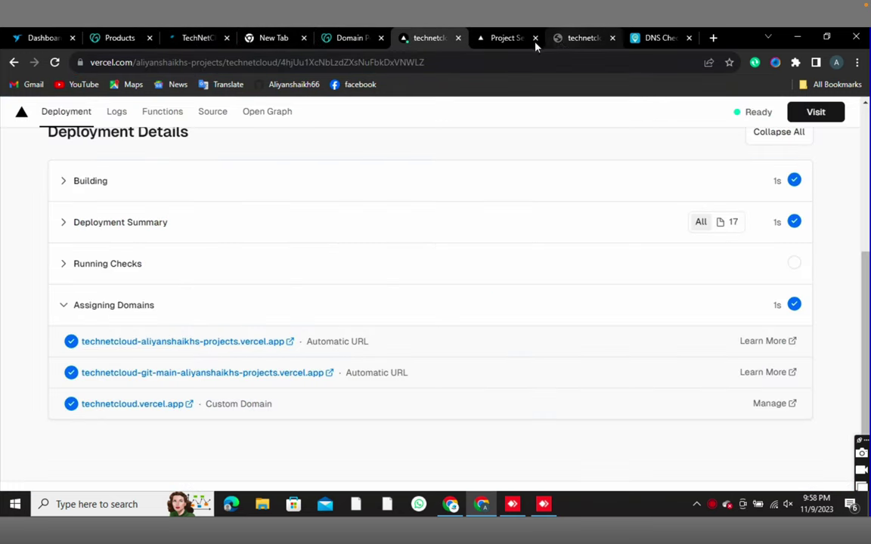
{"action": "left_click", "coordinate": [501, 39]}
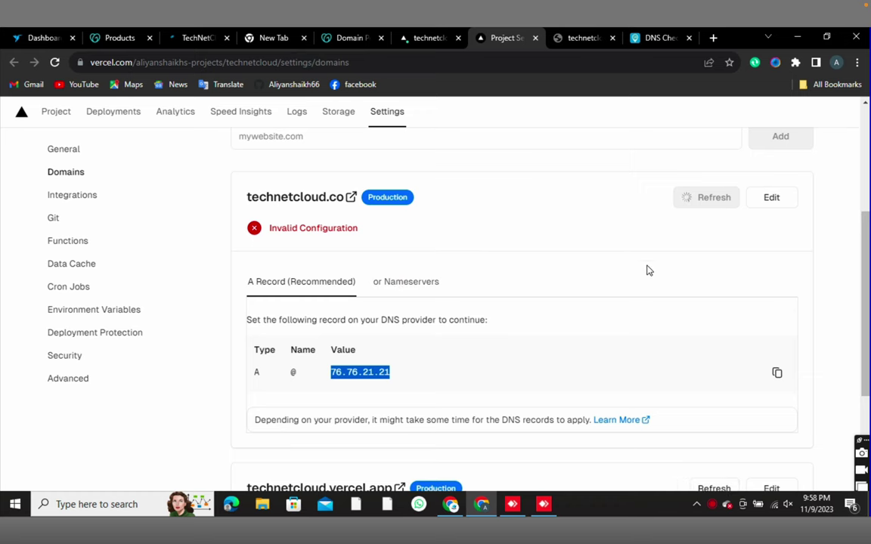
{"action": "left_click_drag", "start_coordinate": [627, 200], "coordinate": [709, 245]}
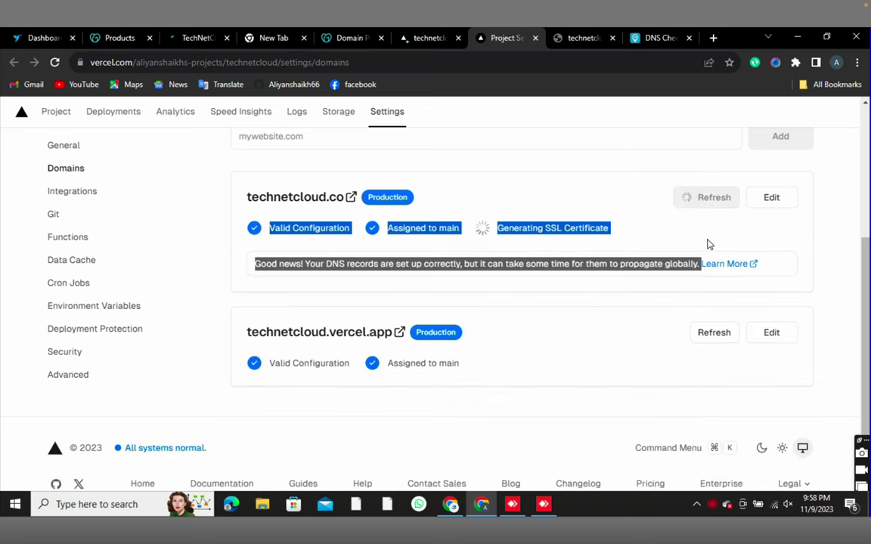
{"action": "left_click", "coordinate": [618, 191]}
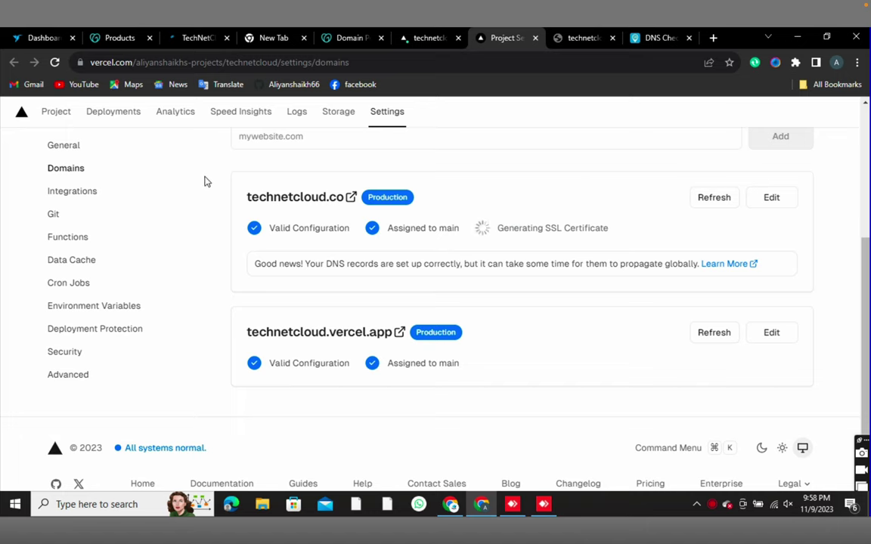
{"action": "left_click_drag", "start_coordinate": [43, 282], "coordinate": [548, 329]}
{"action": "left_click", "coordinate": [522, 300]}
- Check the SSL certificate status and the production domain entry for technetcloud.co in Vercel
{"action": "left_click_drag", "start_coordinate": [503, 220], "coordinate": [592, 227]}
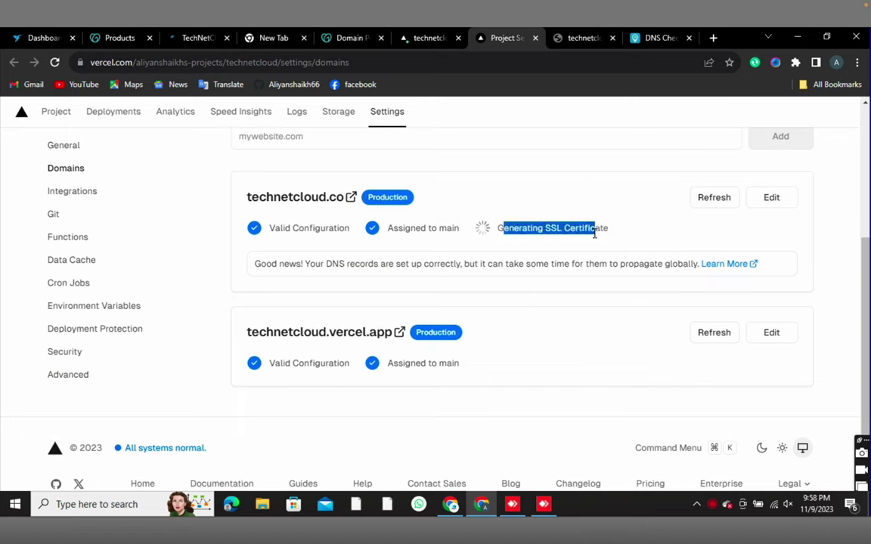
{"action": "triple_click", "coordinate": [587, 228]}
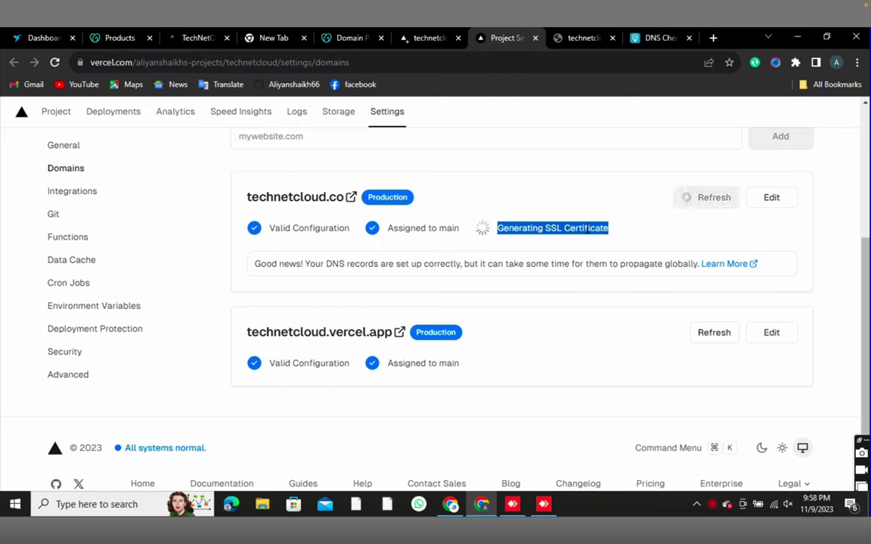
{"action": "left_click", "coordinate": [549, 230]}
{"action": "triple_click", "coordinate": [549, 230]}
{"action": "triple_click", "coordinate": [534, 235]}
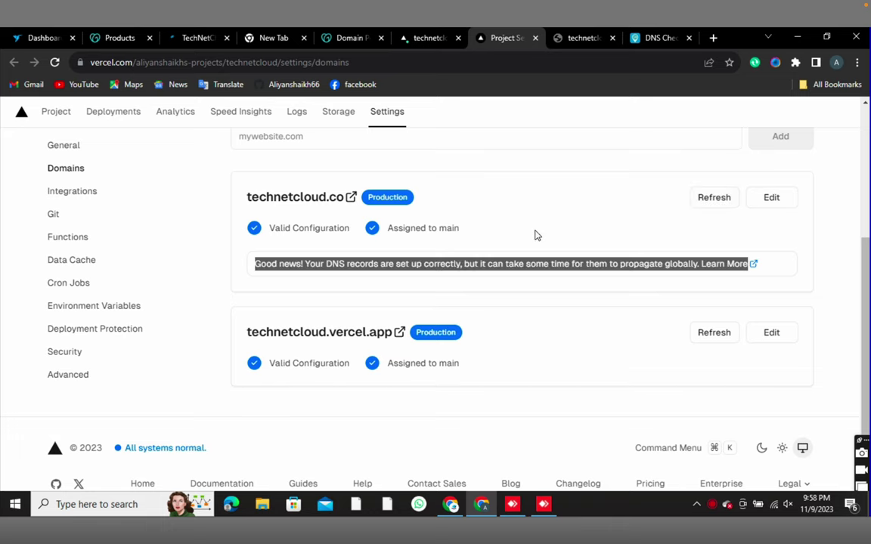
{"action": "left_click", "coordinate": [535, 236]}
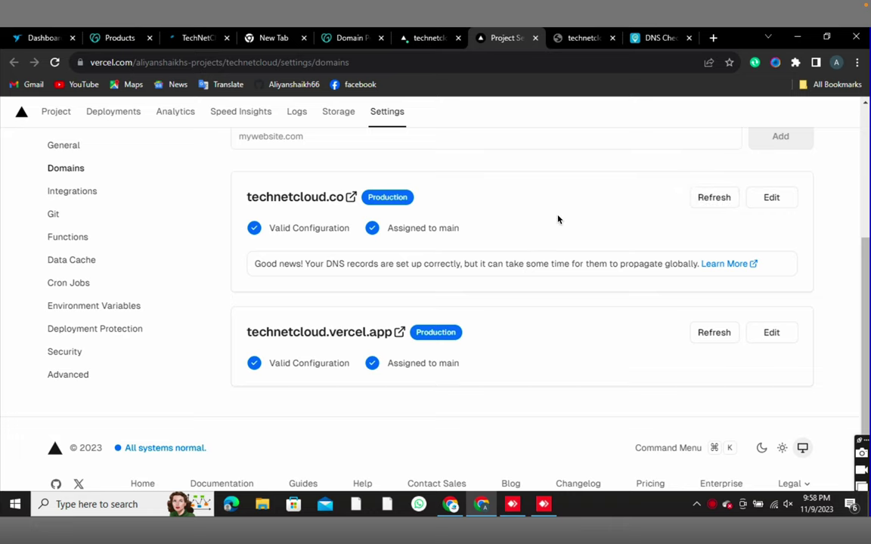
{"action": "scroll", "coordinate": [558, 230], "scroll_direction": "up", "scroll_amount": 2}
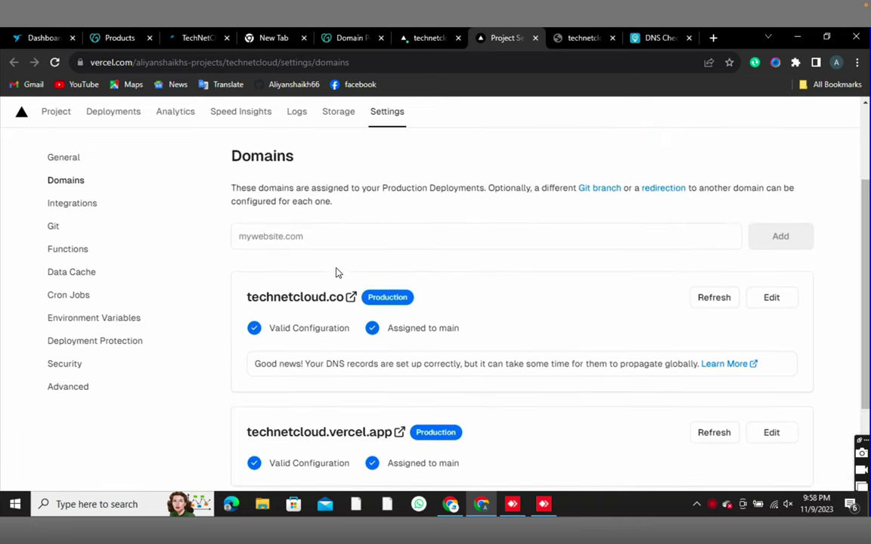
{"action": "left_click_drag", "start_coordinate": [243, 297], "coordinate": [507, 299]}
{"action": "left_click", "coordinate": [532, 246]}
- Repeat the technetcloud.co propagation check in DNS Checker and view the updated propagation map
{"action": "left_click", "coordinate": [655, 42]}
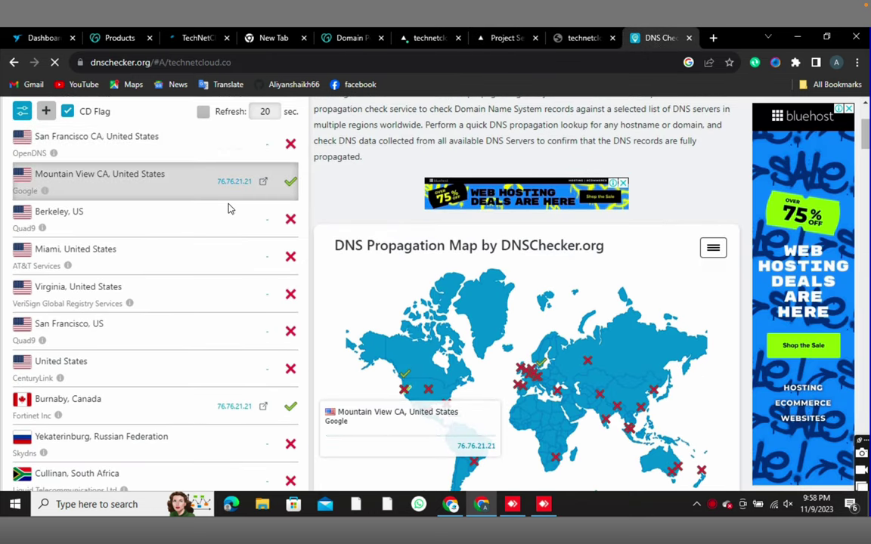
{"action": "scroll", "coordinate": [229, 206], "scroll_direction": "up", "scroll_amount": 3}
{"action": "left_click", "coordinate": [263, 234]}
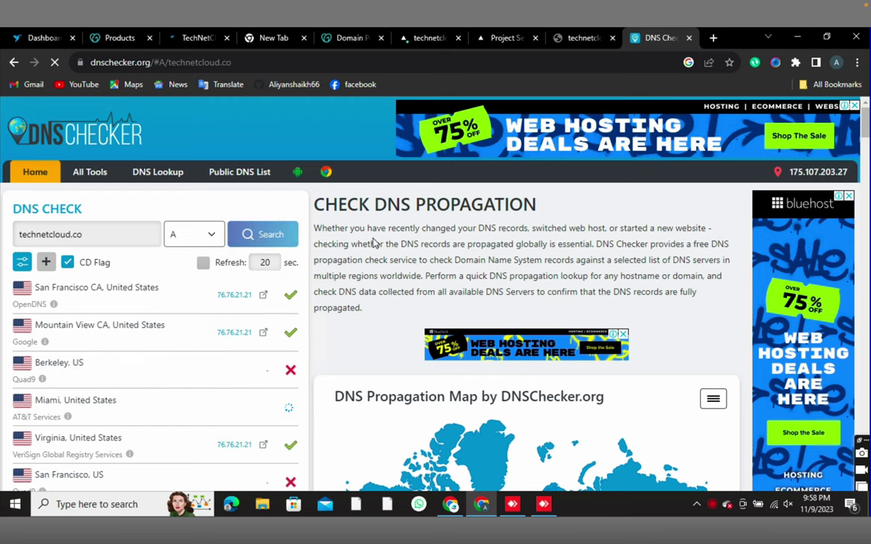
{"action": "scroll", "coordinate": [371, 246], "scroll_direction": "down", "scroll_amount": 2}
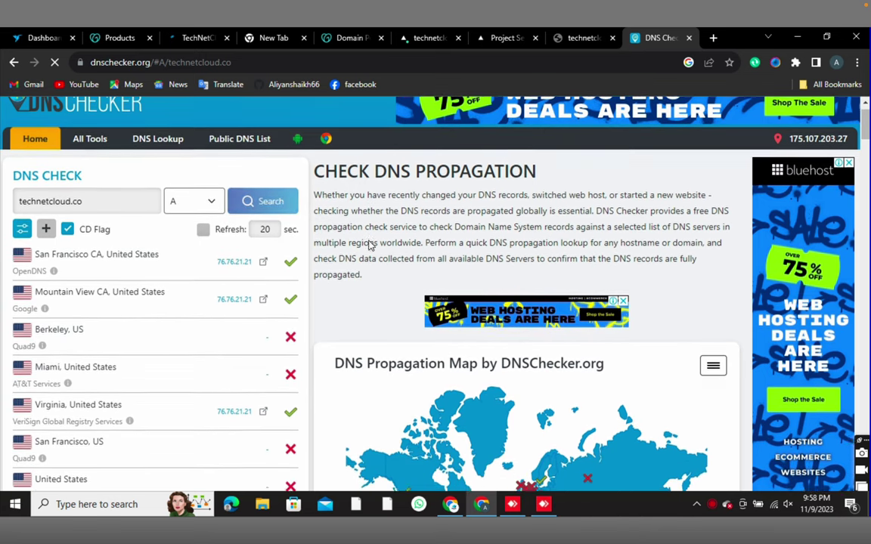
{"action": "scroll", "coordinate": [369, 245], "scroll_direction": "down", "scroll_amount": 2}
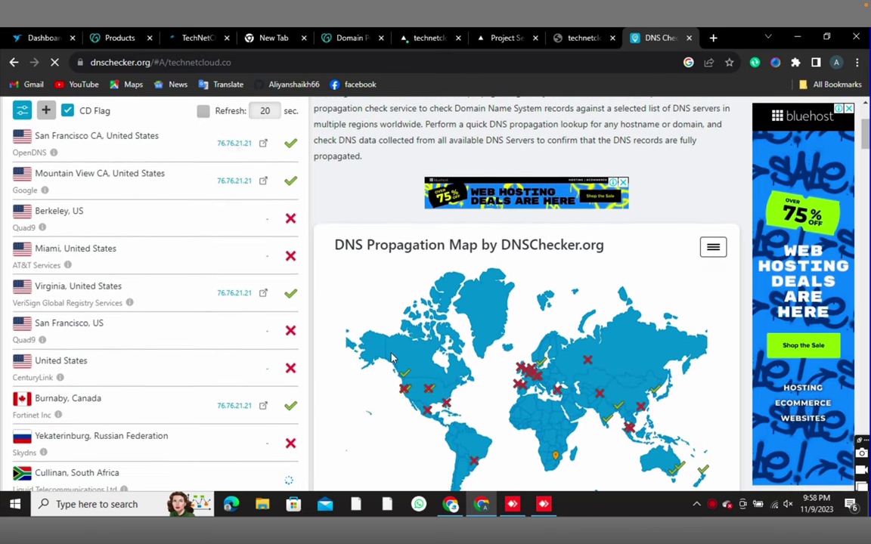
{"action": "scroll", "coordinate": [392, 357], "scroll_direction": "down", "scroll_amount": 1}
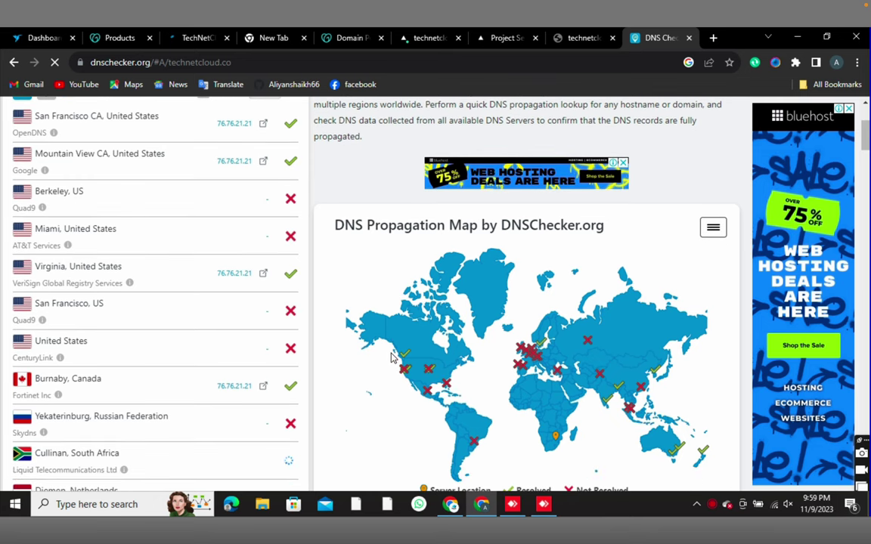
- Examine the technetcloud.co results by server location, from Virginia through Australia, and the Islamabad marker on the map
{"action": "mouse_move", "coordinate": [78, 279]}
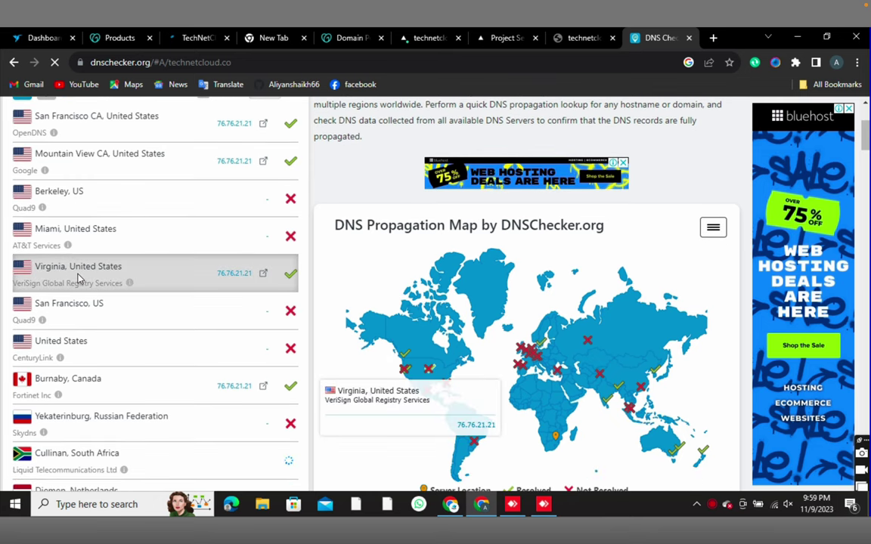
{"action": "scroll", "coordinate": [163, 296], "scroll_direction": "down", "scroll_amount": 2}
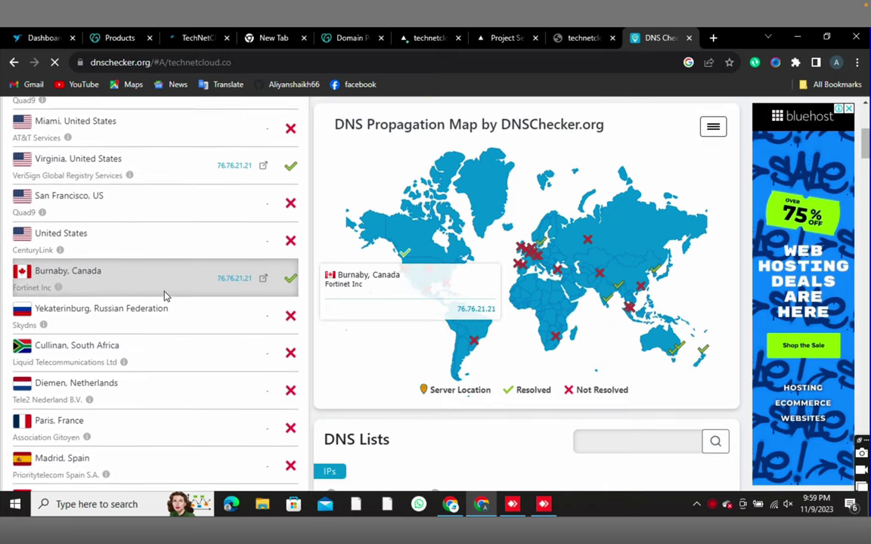
{"action": "scroll", "coordinate": [164, 297], "scroll_direction": "down", "scroll_amount": 2}
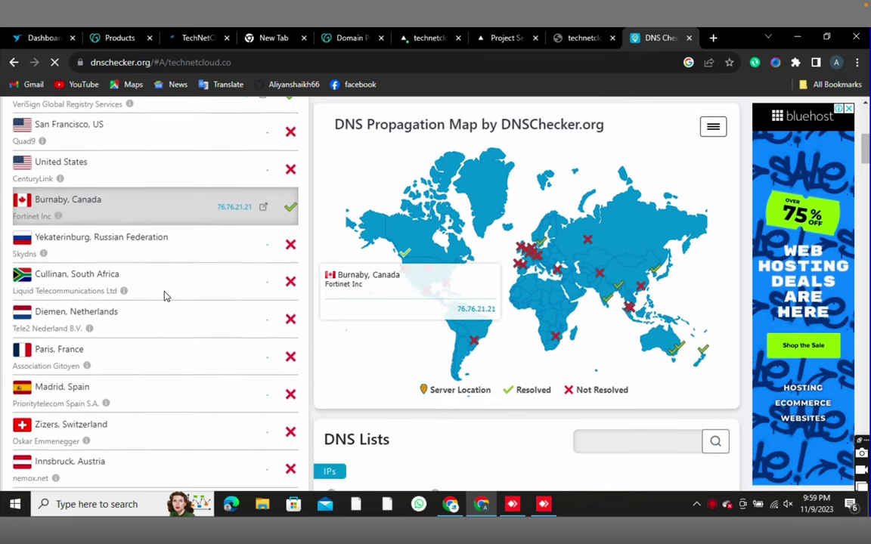
{"action": "scroll", "coordinate": [165, 297], "scroll_direction": "down", "scroll_amount": 6}
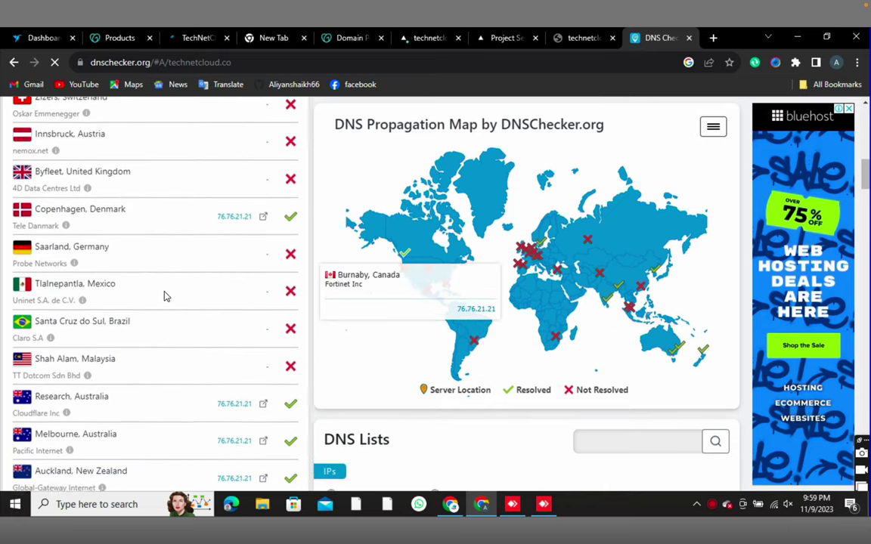
{"action": "mouse_move", "coordinate": [599, 277]}
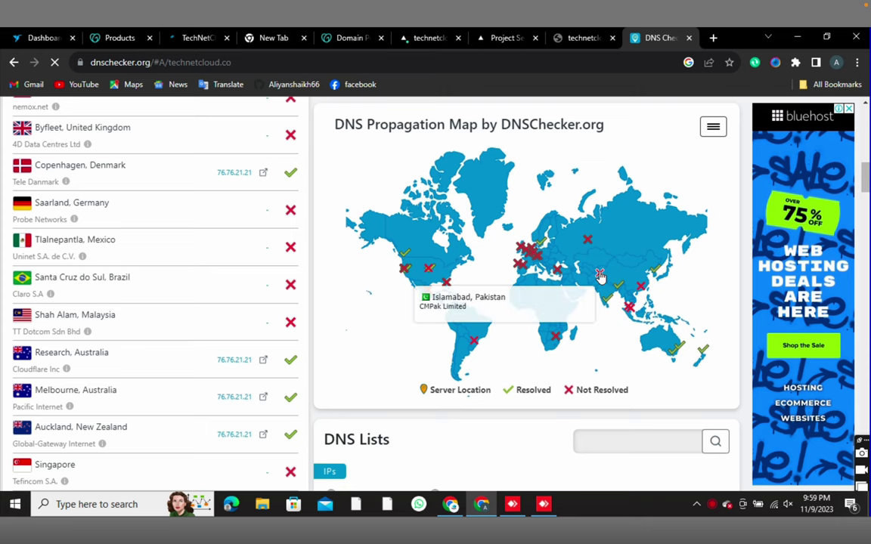
- Reload the technetcloud.co page several times, including an Empty Cache and Hard Reload, to check whether the site opens
{"action": "left_click", "coordinate": [581, 37]}
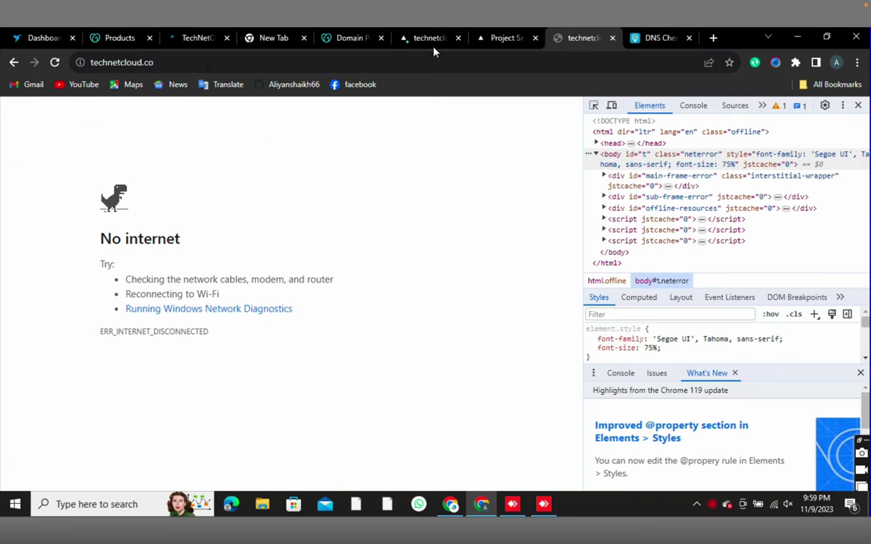
{"action": "left_click", "coordinate": [55, 63]}
{"action": "left_click", "coordinate": [55, 63]}
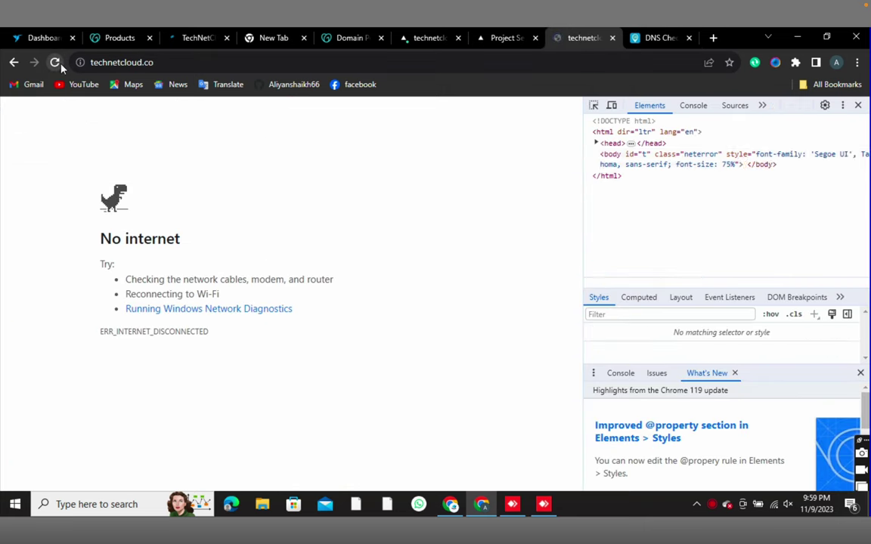
{"action": "left_click", "coordinate": [55, 62]}
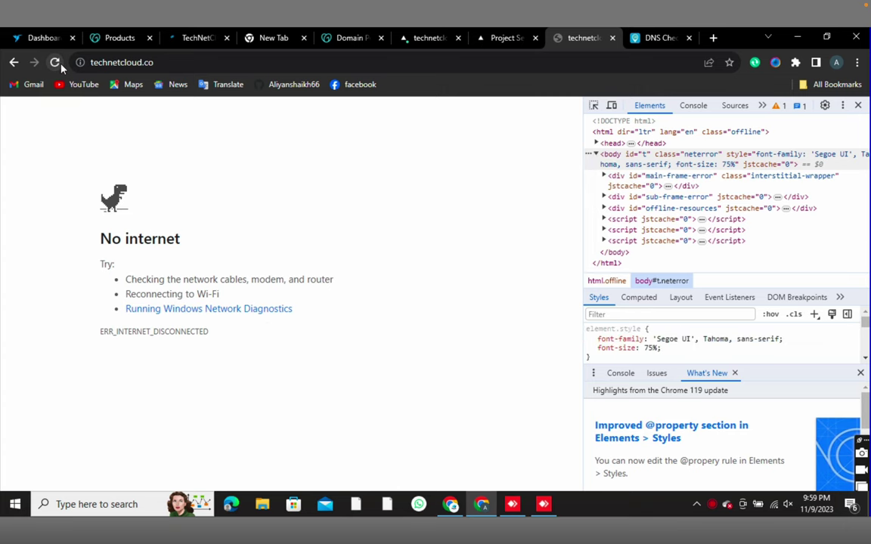
{"action": "left_click", "coordinate": [54, 62]}
{"action": "left_click", "coordinate": [55, 63]}
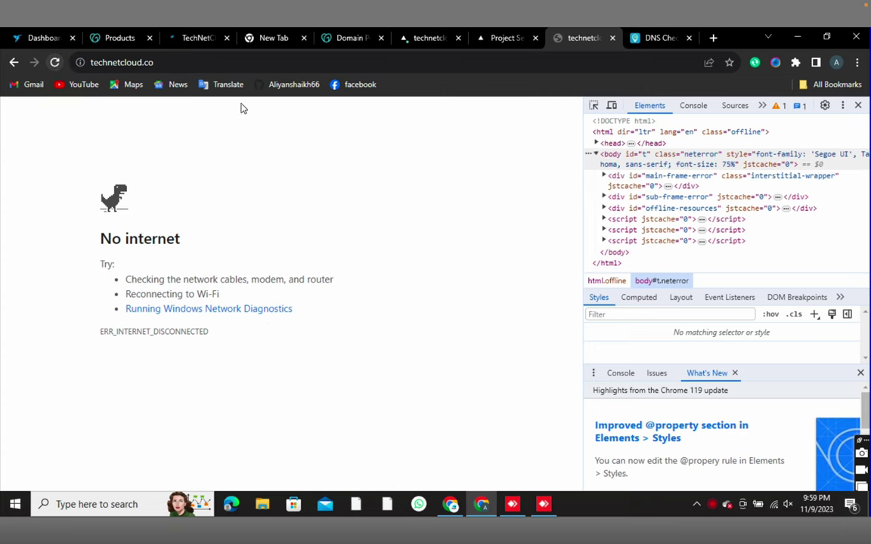
{"action": "left_click", "coordinate": [55, 63]}
{"action": "right_click", "coordinate": [54, 64]}
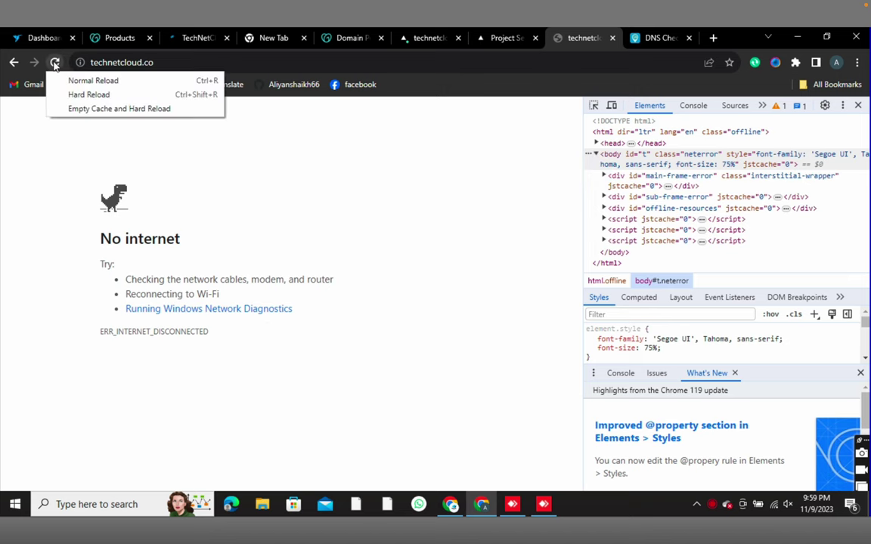
{"action": "left_click", "coordinate": [93, 108]}
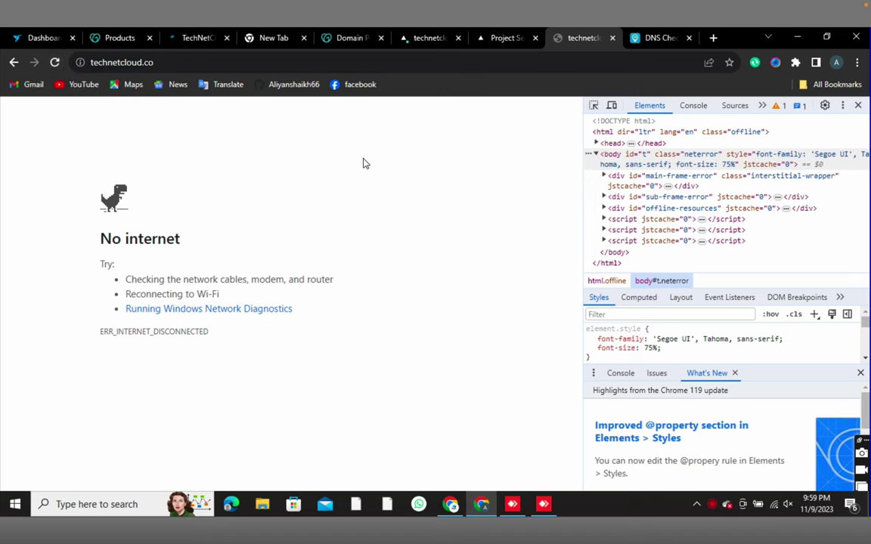
- Reload DNS Checker, rerun the A record propagation check for technetcloud.co, and view the results on the propagation map
{"action": "left_click", "coordinate": [656, 39]}
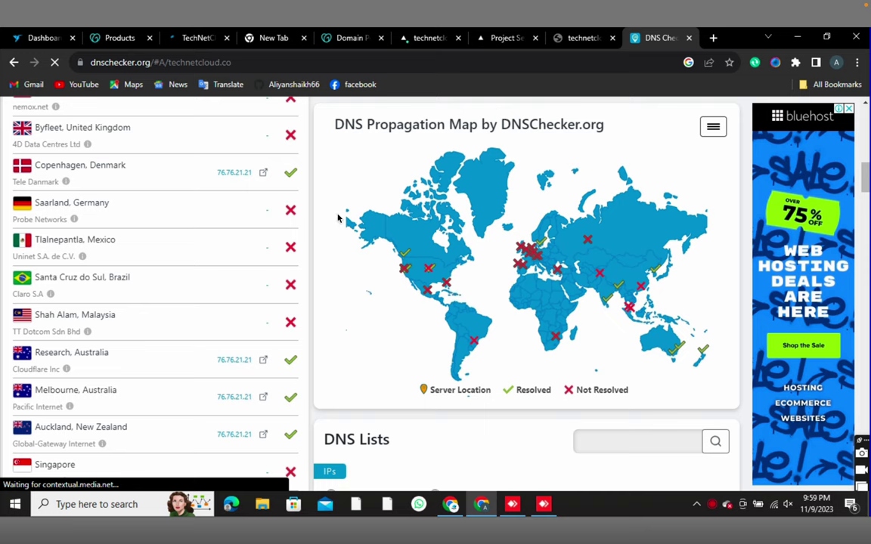
{"action": "key", "text": "super+r"}
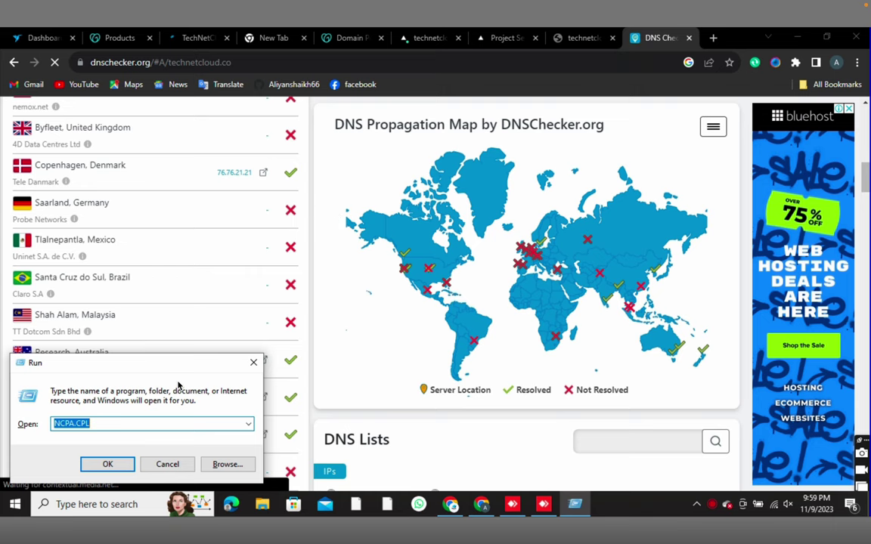
{"action": "left_click", "coordinate": [253, 362]}
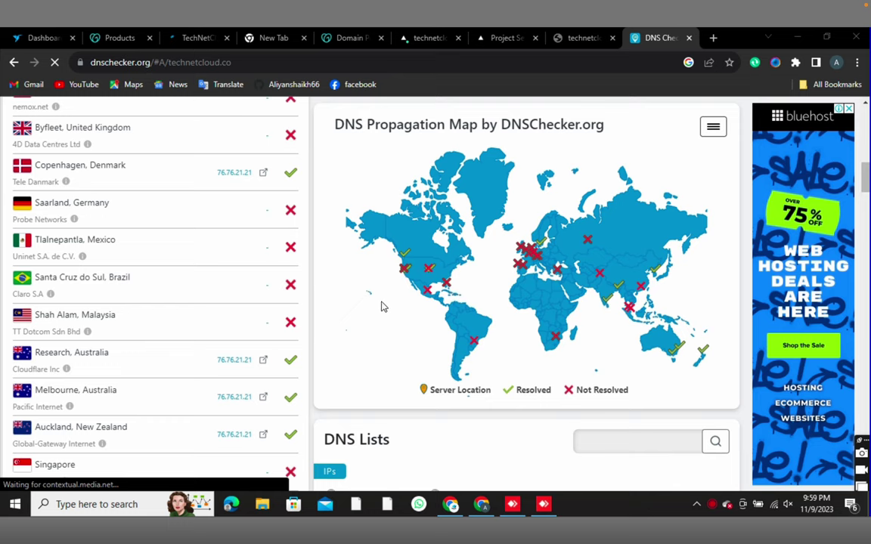
{"action": "mouse_move", "coordinate": [487, 4]}
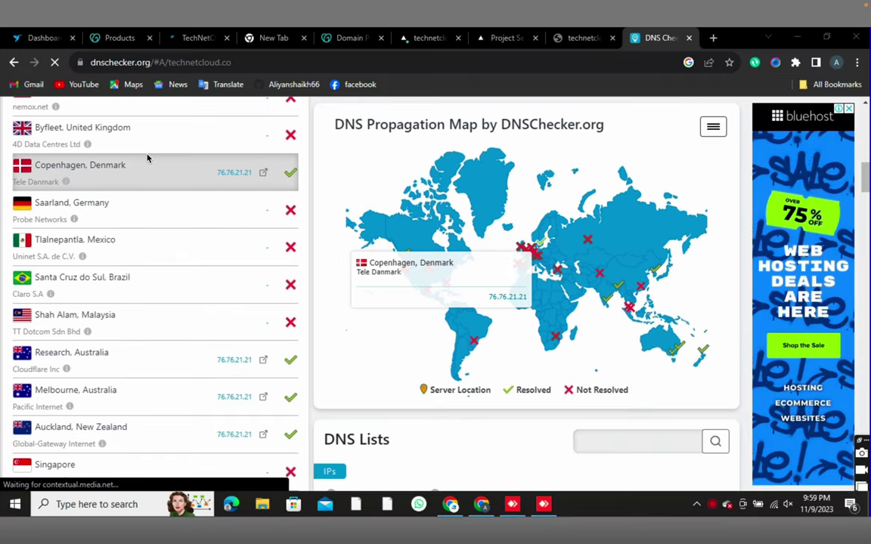
{"action": "scroll", "coordinate": [148, 158], "scroll_direction": "up", "scroll_amount": 10}
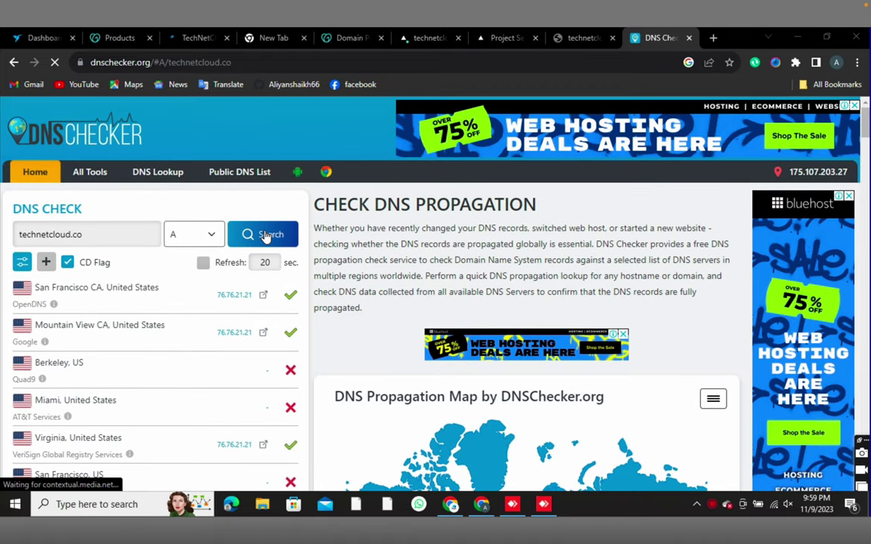
{"action": "left_click", "coordinate": [266, 236]}
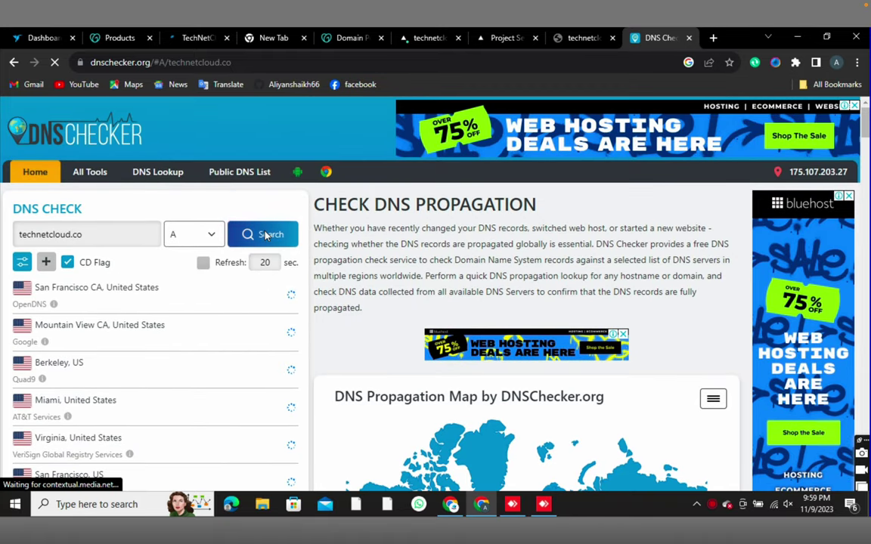
{"action": "left_click", "coordinate": [236, 63]}
{"action": "key", "text": "Return"}
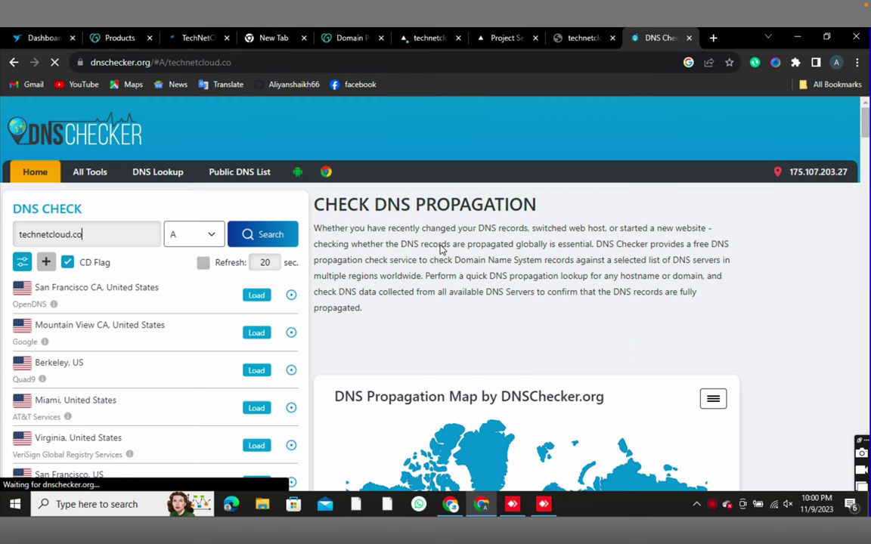
{"action": "left_click", "coordinate": [270, 237]}
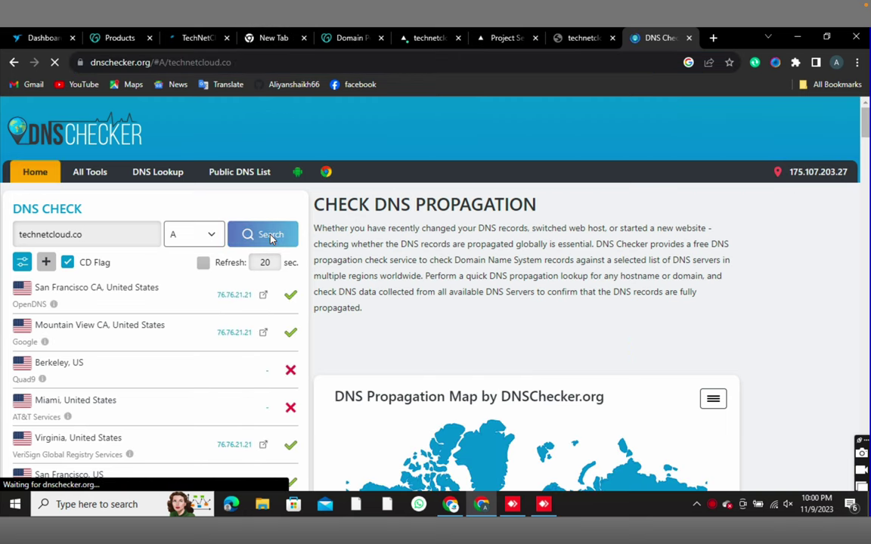
{"action": "scroll", "coordinate": [449, 311], "scroll_direction": "down", "scroll_amount": 2}
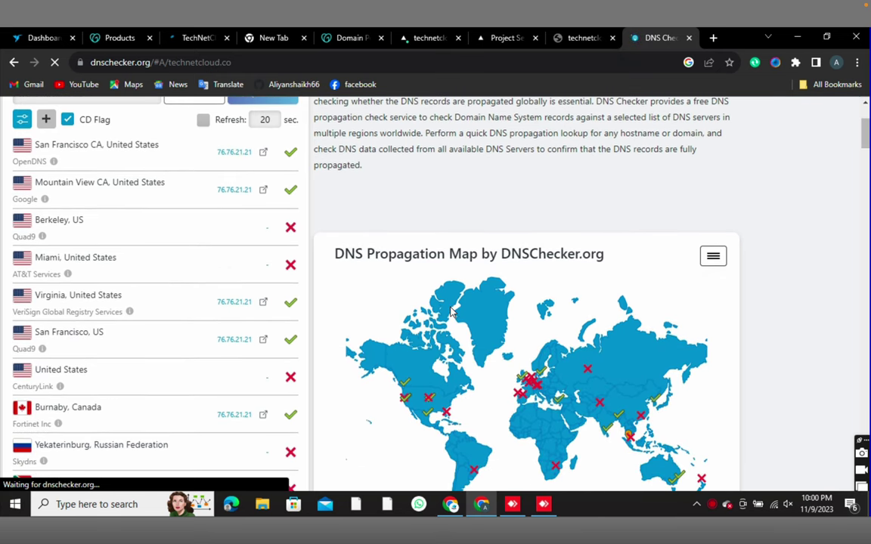
{"action": "scroll", "coordinate": [451, 311], "scroll_direction": "down", "scroll_amount": 1}
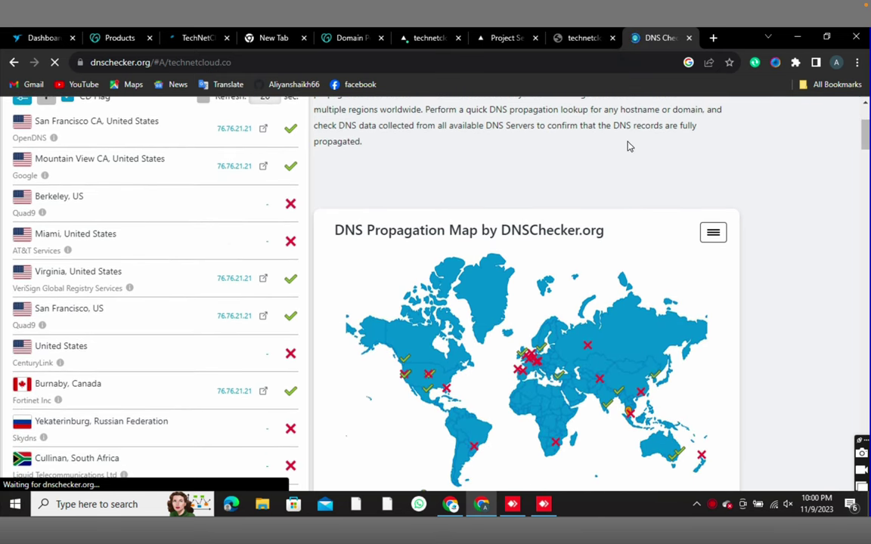
- Reload the technetcloud.co page once more, and open technetcloud.co from its entry in the Vercel project's domain settings
{"action": "left_click", "coordinate": [582, 38]}
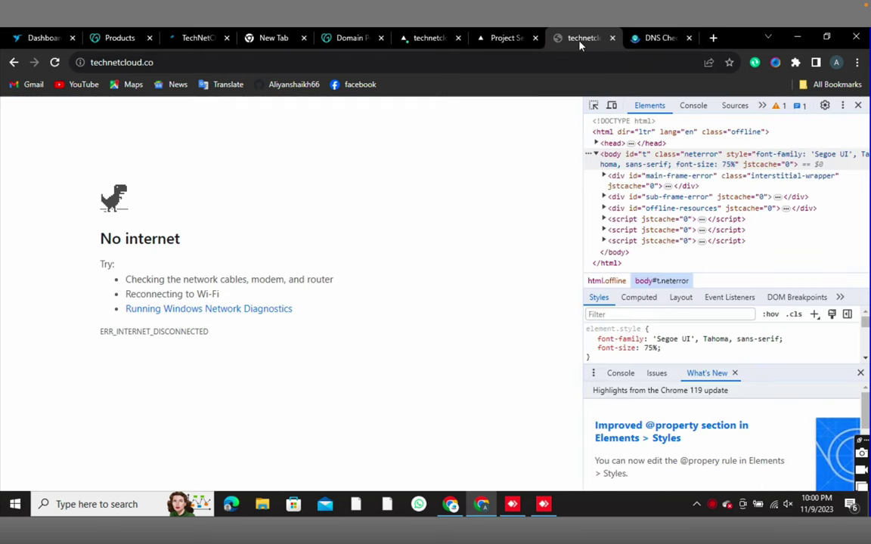
{"action": "left_click", "coordinate": [55, 62]}
{"action": "left_click", "coordinate": [505, 38]}
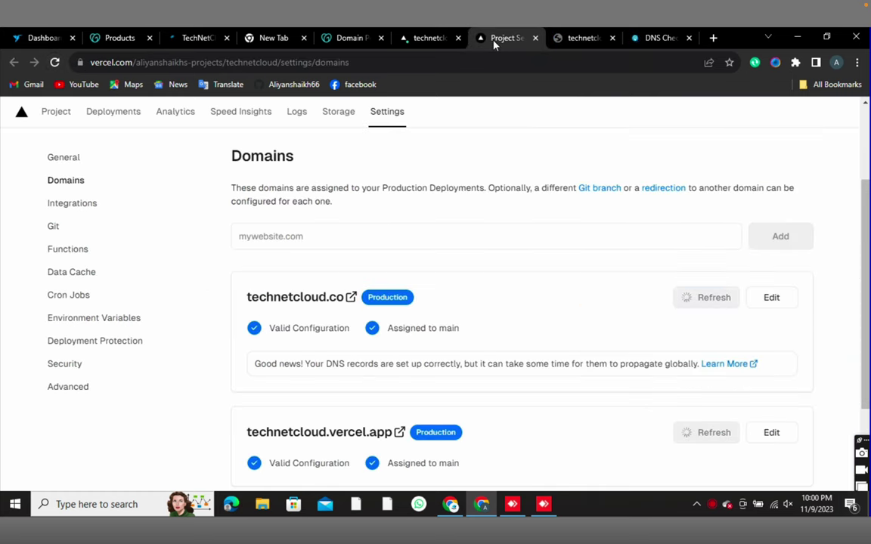
{"action": "scroll", "coordinate": [510, 246], "scroll_direction": "down", "scroll_amount": 1}
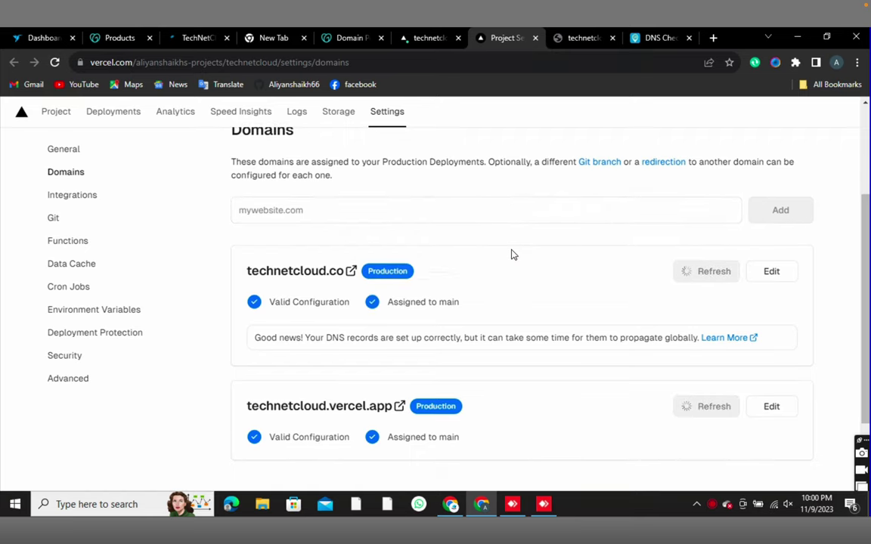
{"action": "left_click", "coordinate": [319, 274]}
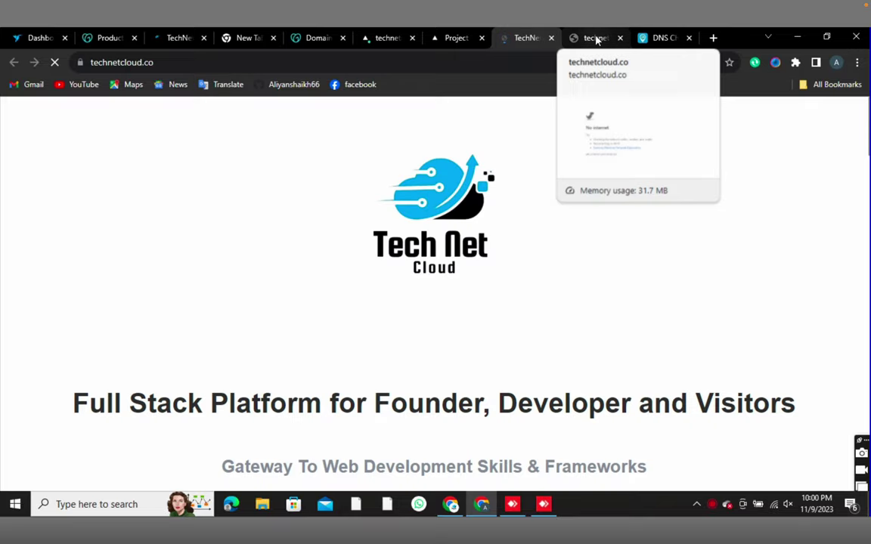
- Reload and close the older technetcloud.co page showing the no-internet error, and return to the newly opened site
{"action": "key", "text": "ctrl+shift+i"}
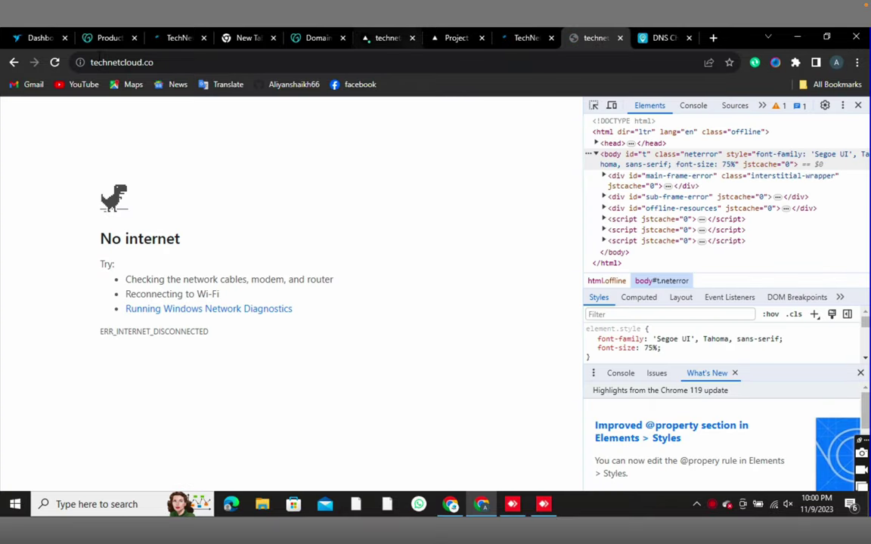
{"action": "left_click", "coordinate": [54, 63]}
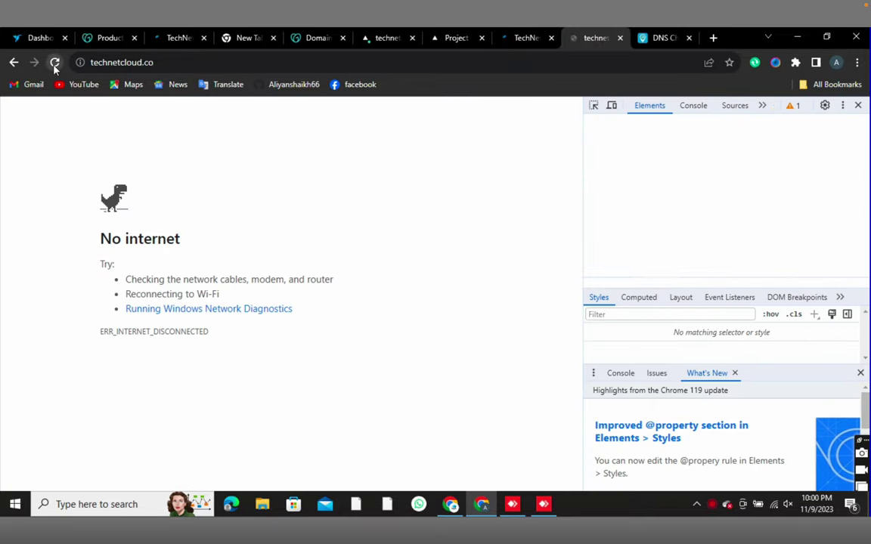
{"action": "middle_click", "coordinate": [592, 39]}
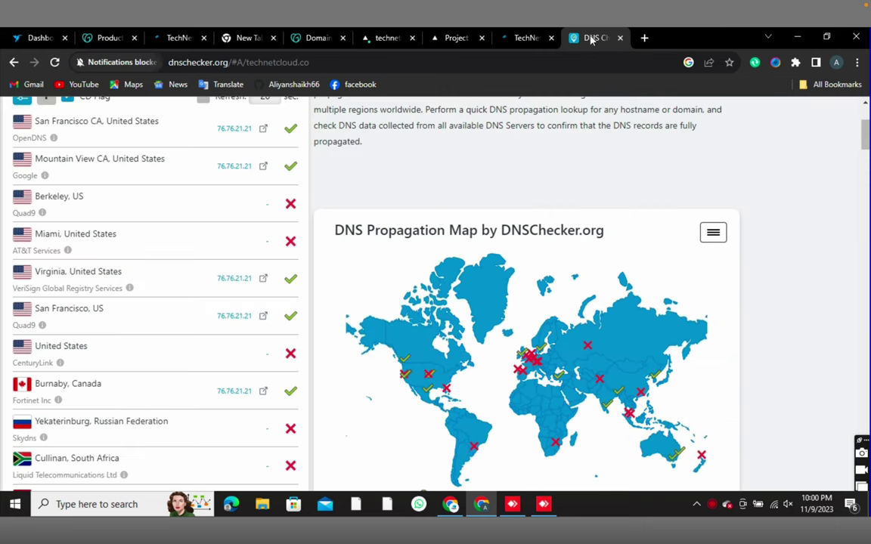
{"action": "left_click", "coordinate": [525, 38]}
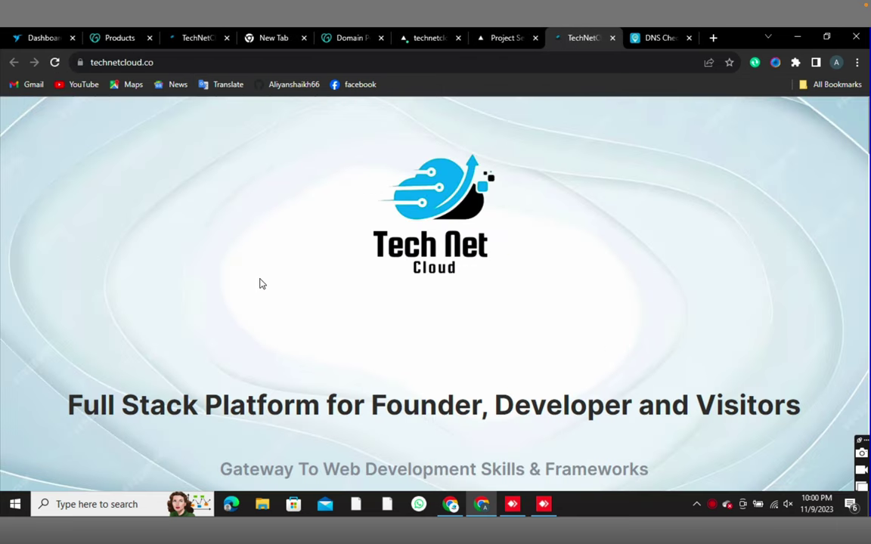
{"action": "left_click", "coordinate": [119, 62]}
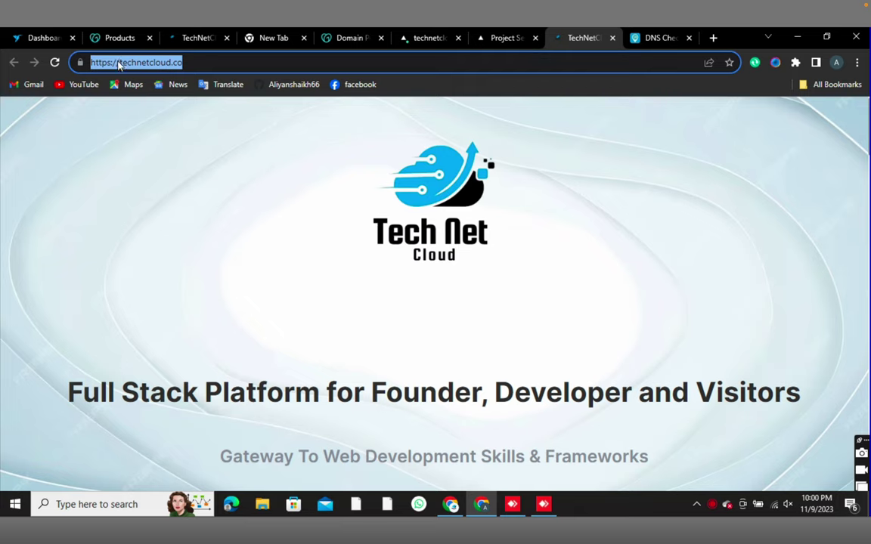
{"action": "left_click", "coordinate": [120, 62]}
{"action": "triple_click", "coordinate": [120, 62]}
{"action": "left_click", "coordinate": [203, 63]}
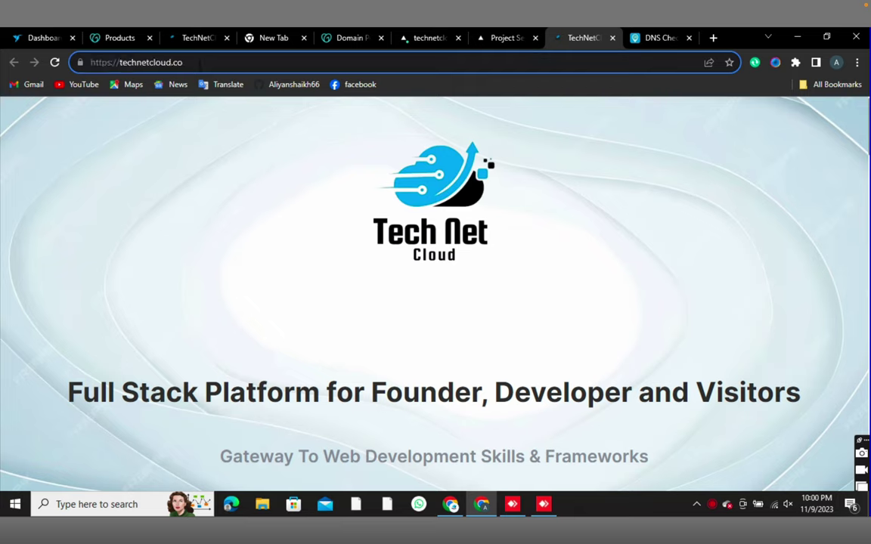
{"action": "triple_click", "coordinate": [204, 63]}
{"action": "left_click", "coordinate": [208, 64]}
{"action": "mouse_move", "coordinate": [657, 42]}
{"action": "triple_click", "coordinate": [140, 64]}
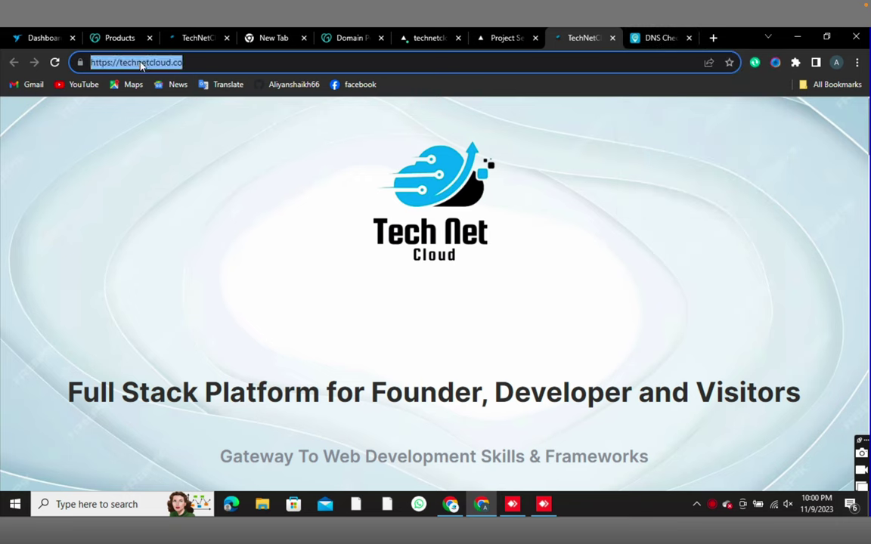
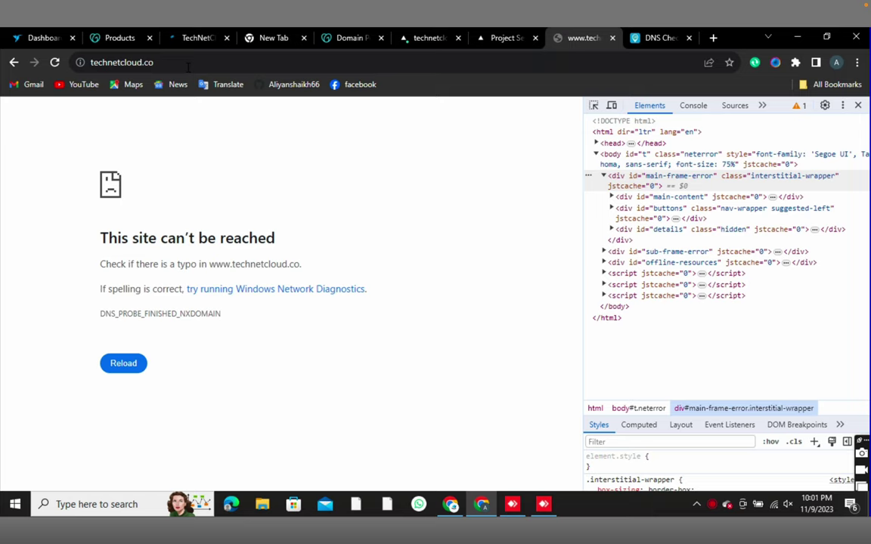
{"action": "key", "text": "F5"}
{"action": "left_click", "coordinate": [416, 40]}
{"action": "left_click", "coordinate": [457, 38]}
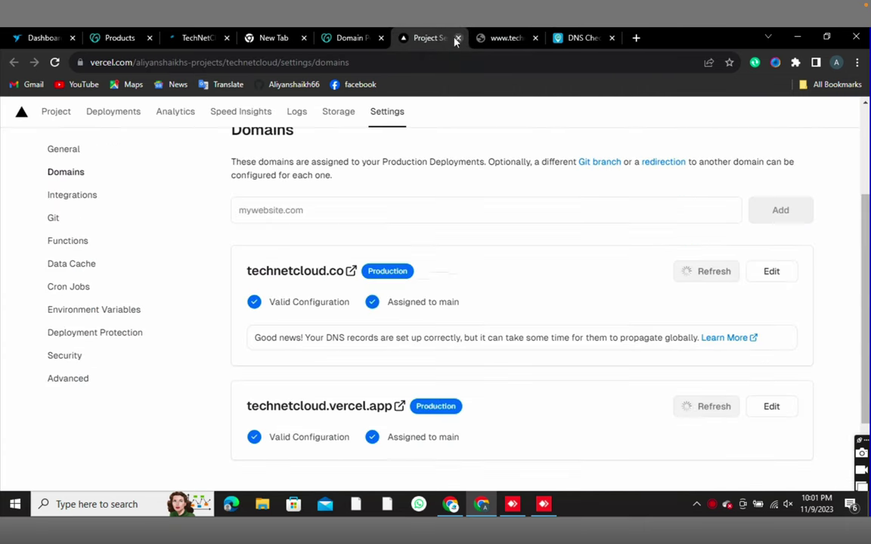
{"action": "scroll", "coordinate": [531, 272], "scroll_direction": "down", "scroll_amount": 1}
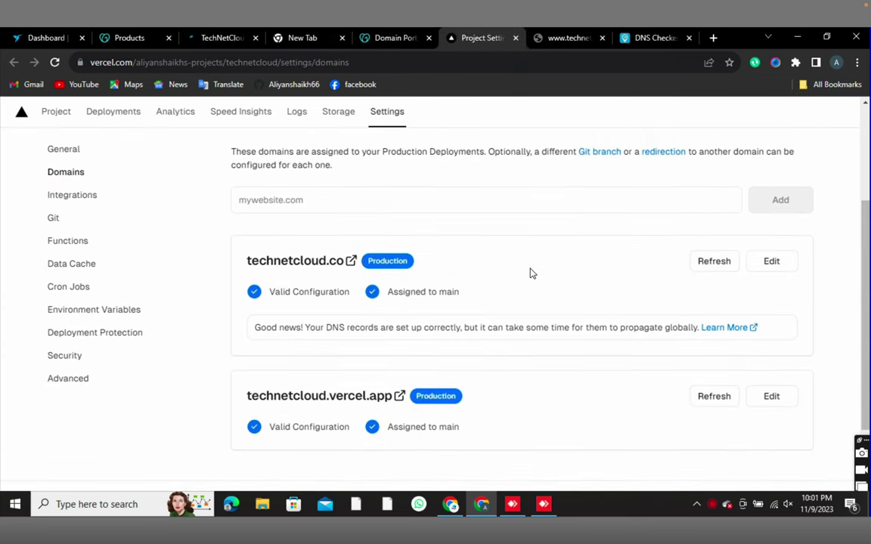
{"action": "left_click", "coordinate": [565, 38]}
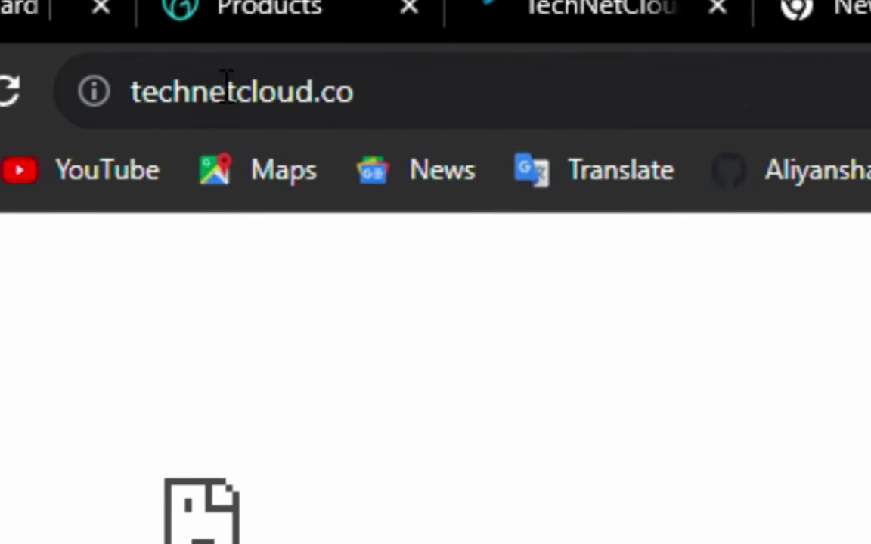
{"action": "left_click", "coordinate": [227, 80]}
{"action": "key", "text": "End"}
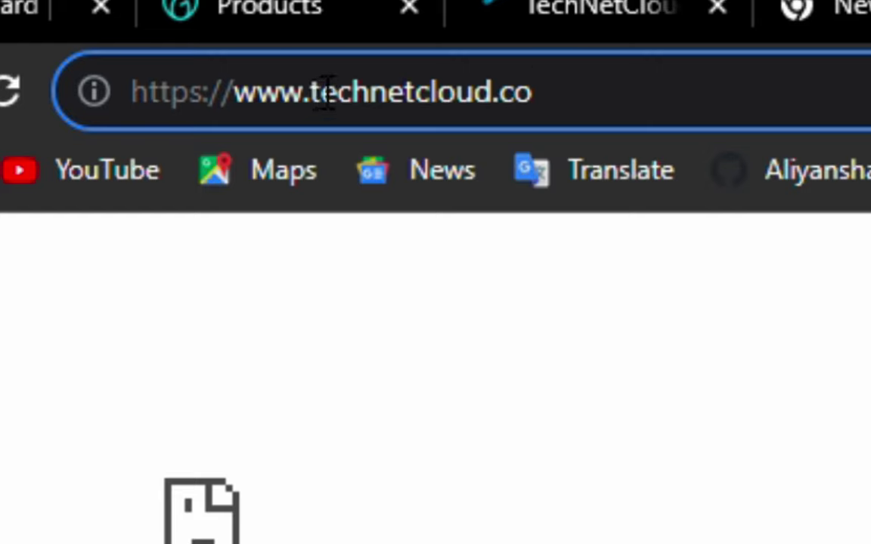
{"action": "double_click", "coordinate": [261, 95]}
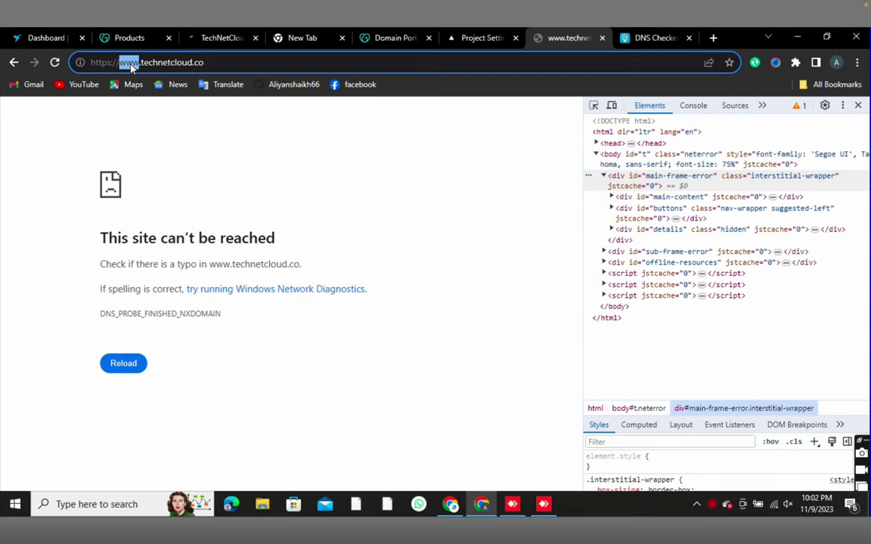
{"action": "left_click", "coordinate": [446, 130]}
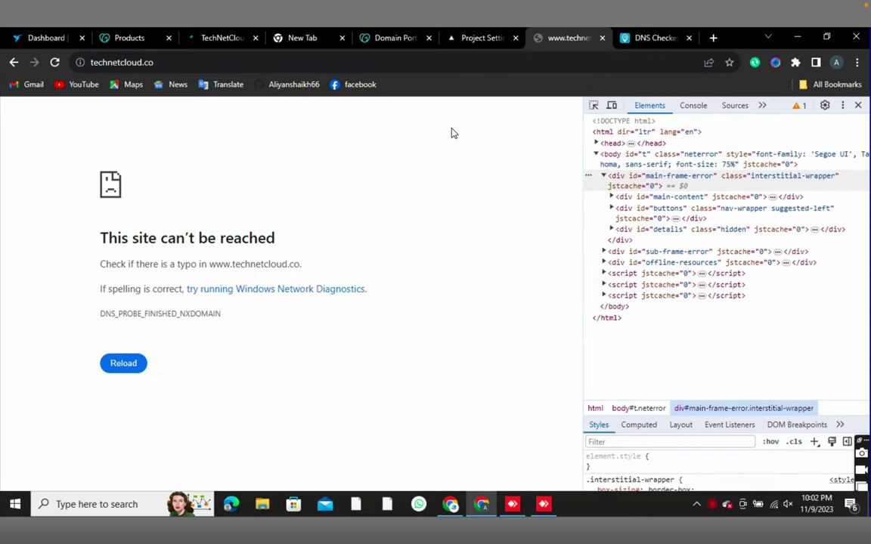
{"action": "left_click", "coordinate": [139, 64]}
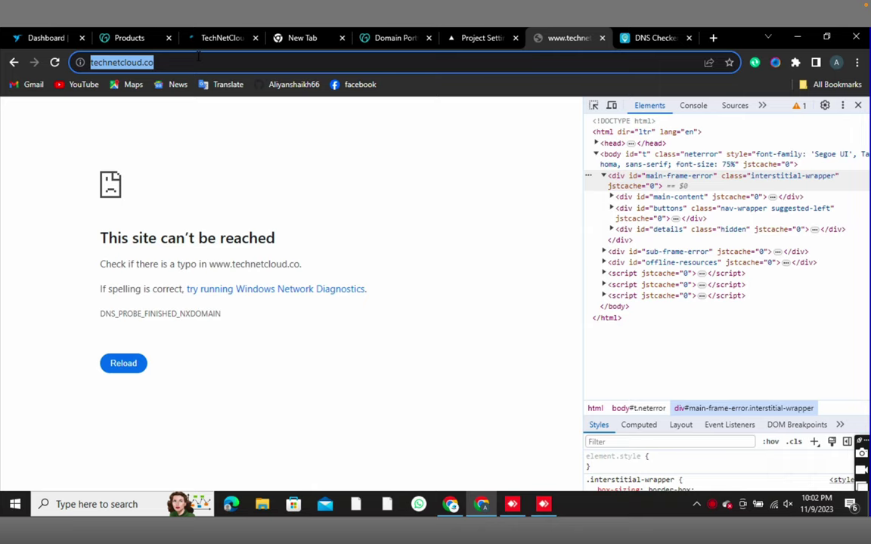
{"action": "left_click", "coordinate": [477, 39]}
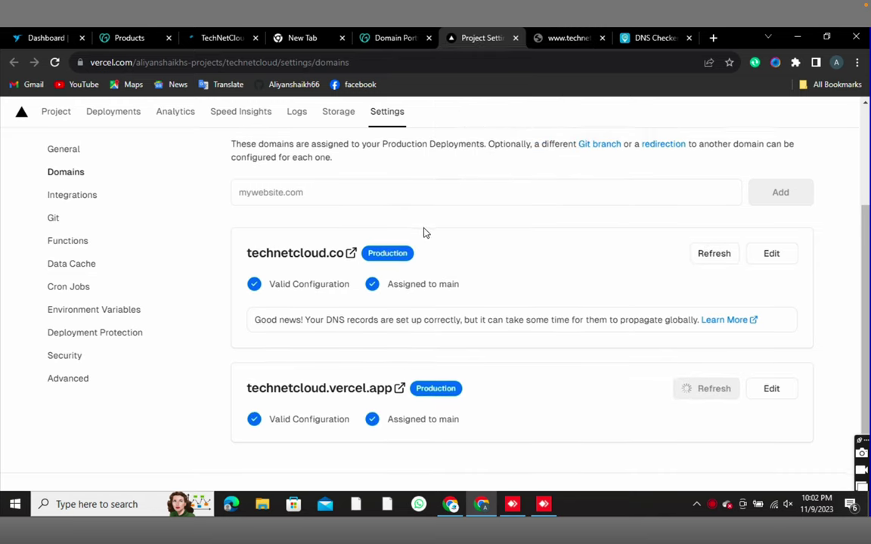
{"action": "left_click", "coordinate": [316, 185]}
{"action": "type", "text": "ww"}
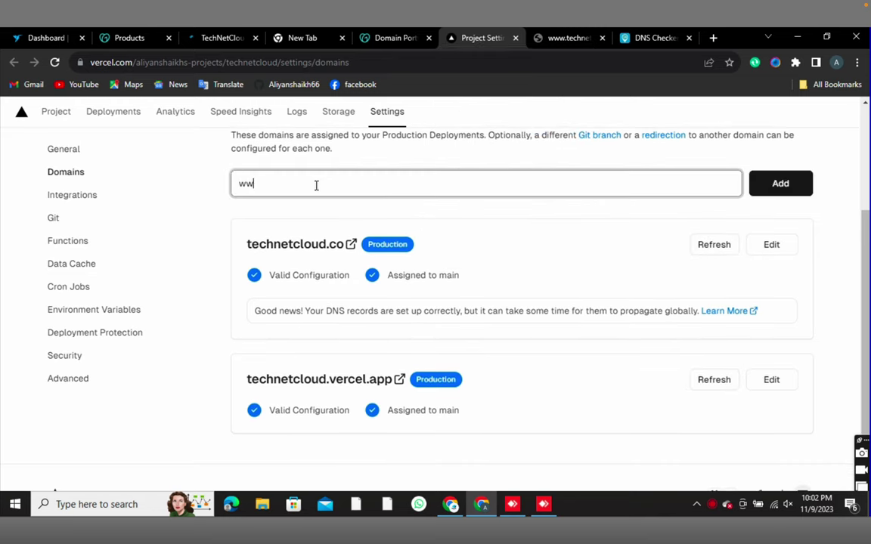
{"action": "type", "text": "w.technetcl"}
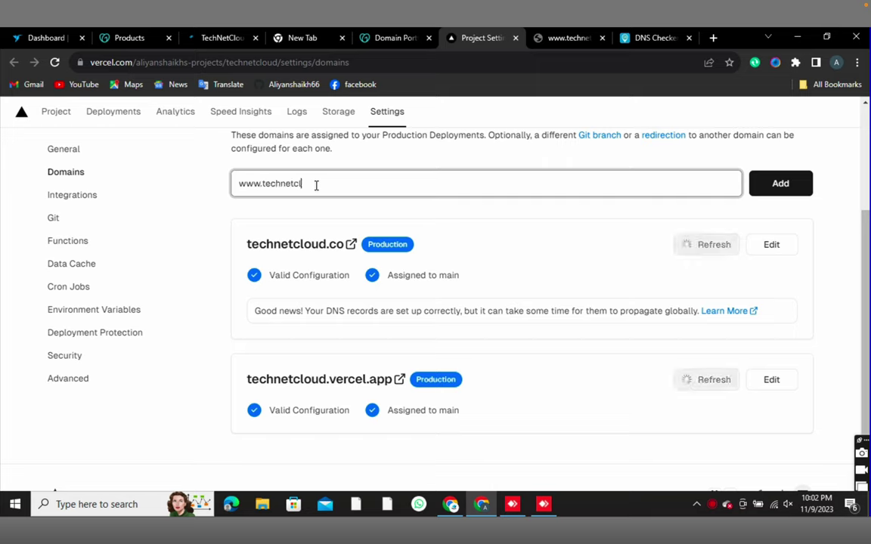
{"action": "type", "text": "oud.co"}
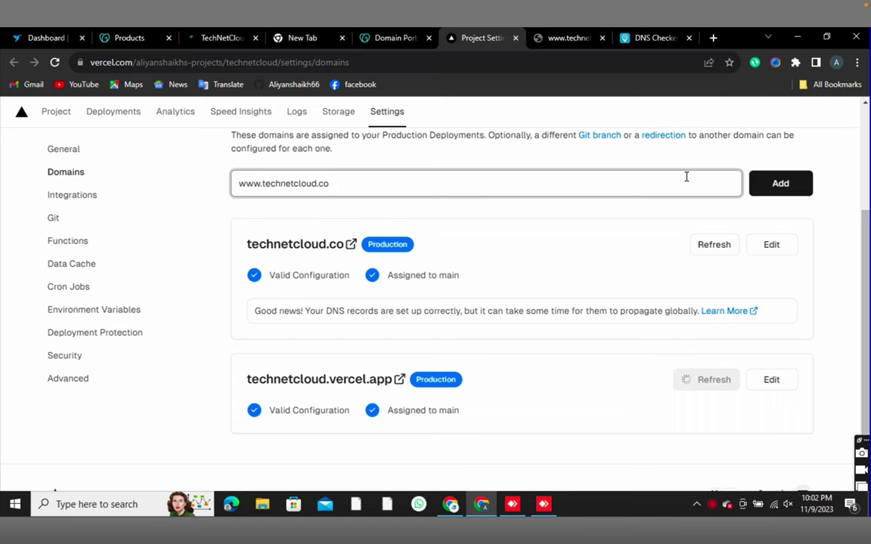
{"action": "left_click", "coordinate": [795, 183]}
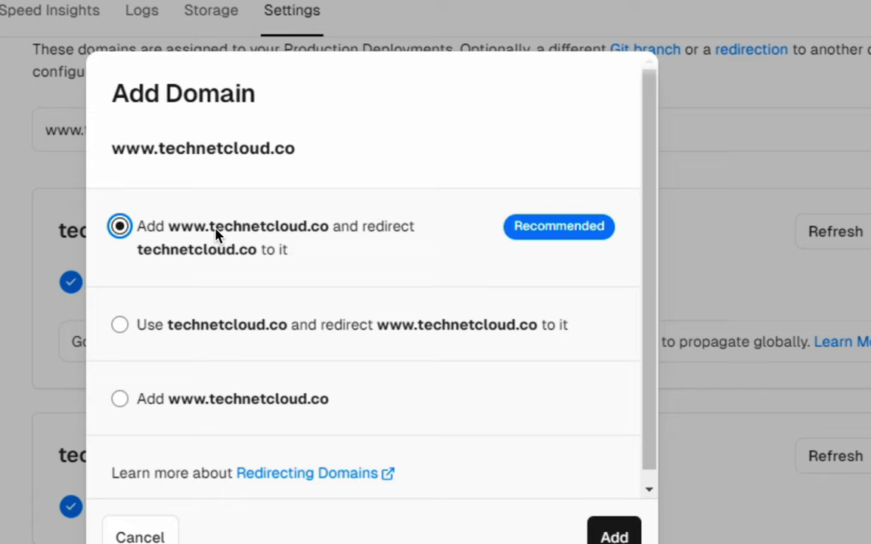
{"action": "left_click", "coordinate": [120, 399]}
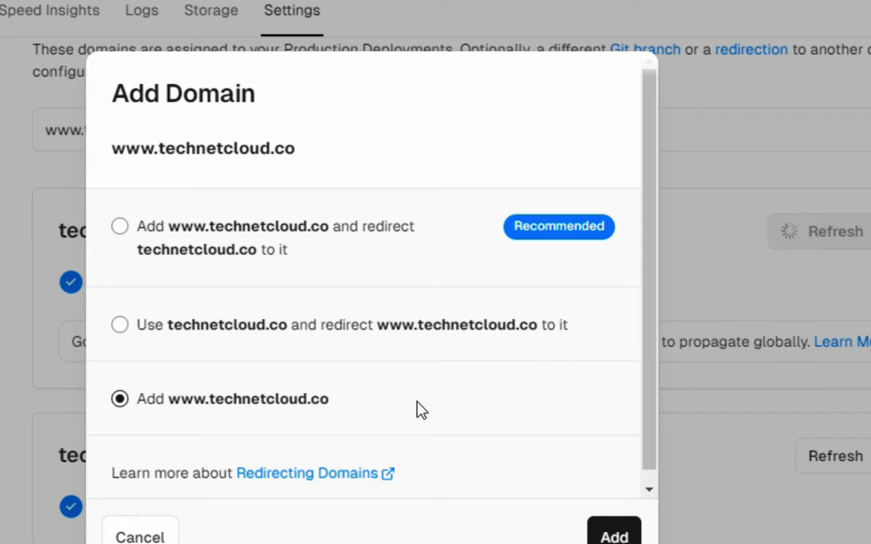
{"action": "scroll", "coordinate": [421, 409], "scroll_direction": "down", "scroll_amount": 1}
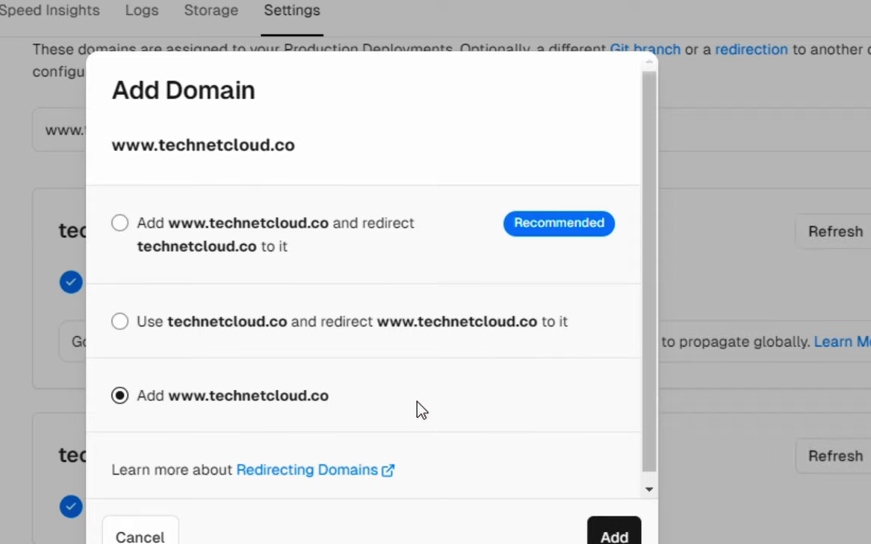
{"action": "left_click", "coordinate": [121, 225]}
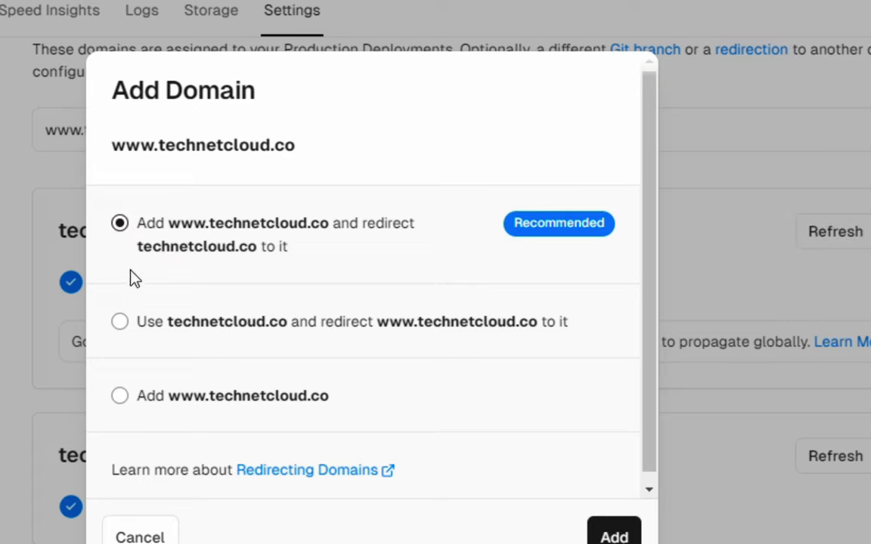
{"action": "left_click", "coordinate": [121, 397]}
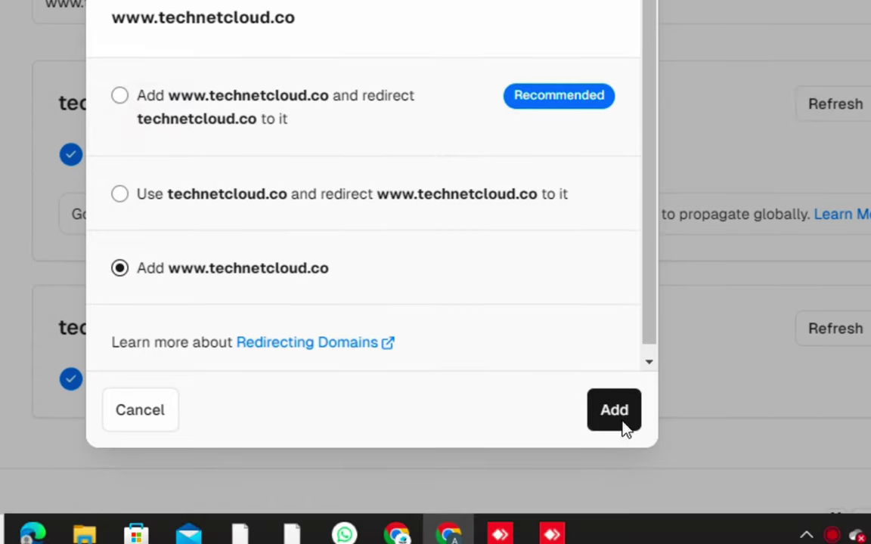
{"action": "left_click", "coordinate": [616, 414]}
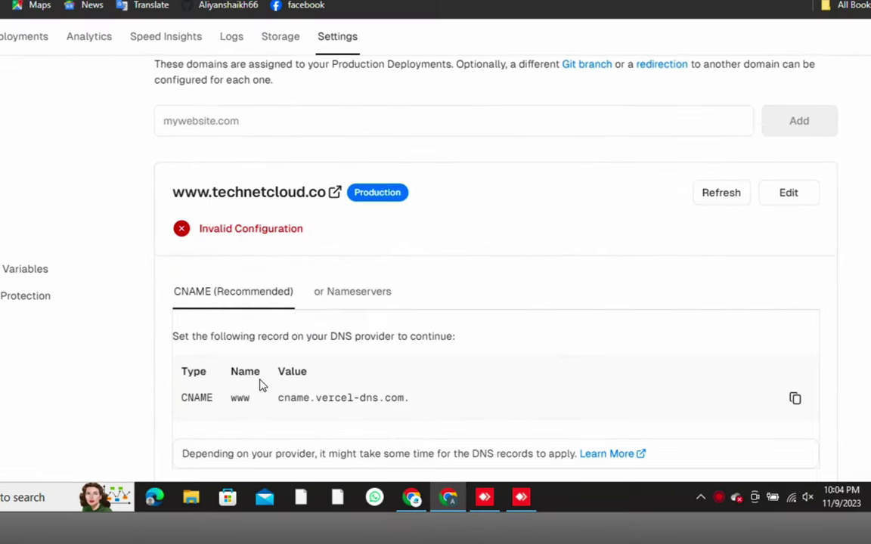
- Review the DNS record requested for the new www domain and look over its domain, redirect and Git branch options
{"action": "scroll", "coordinate": [259, 386], "scroll_direction": "down", "scroll_amount": 1}
{"action": "left_click_drag", "start_coordinate": [195, 390], "coordinate": [430, 403]}
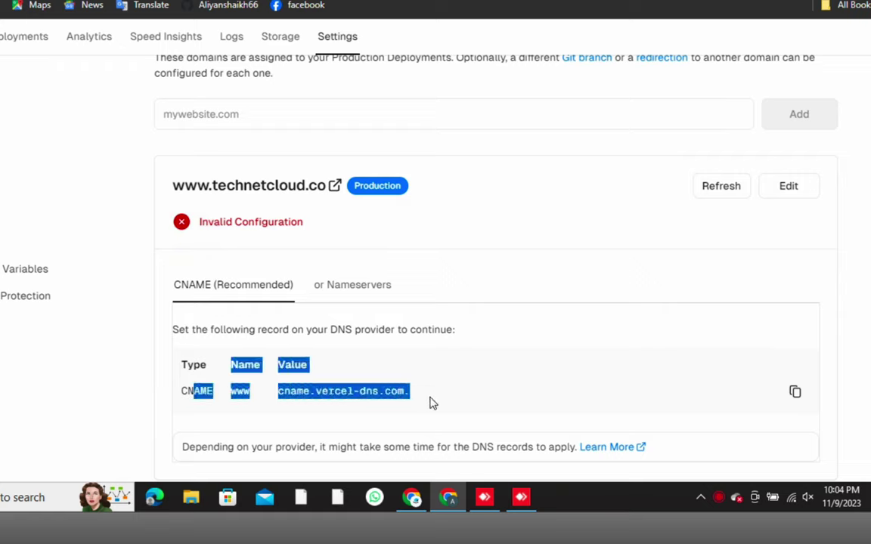
{"action": "left_click", "coordinate": [429, 403]}
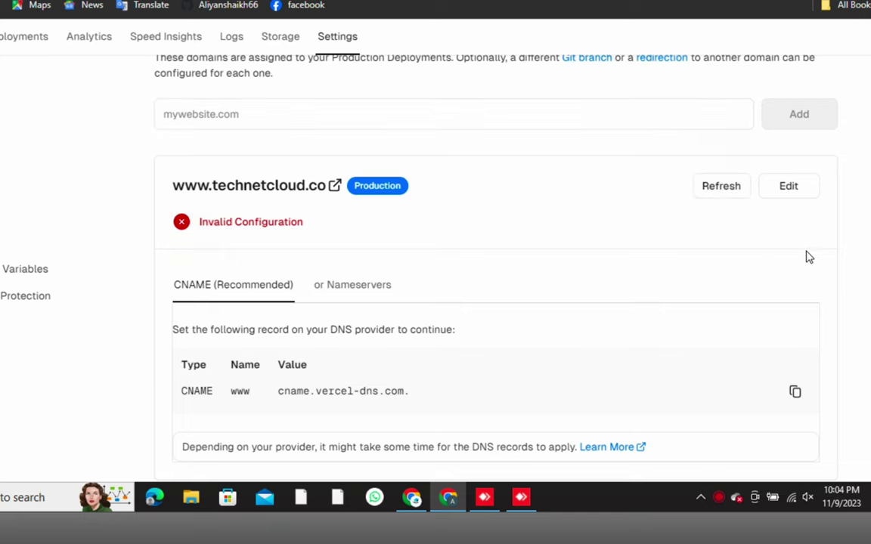
{"action": "left_click", "coordinate": [783, 188]}
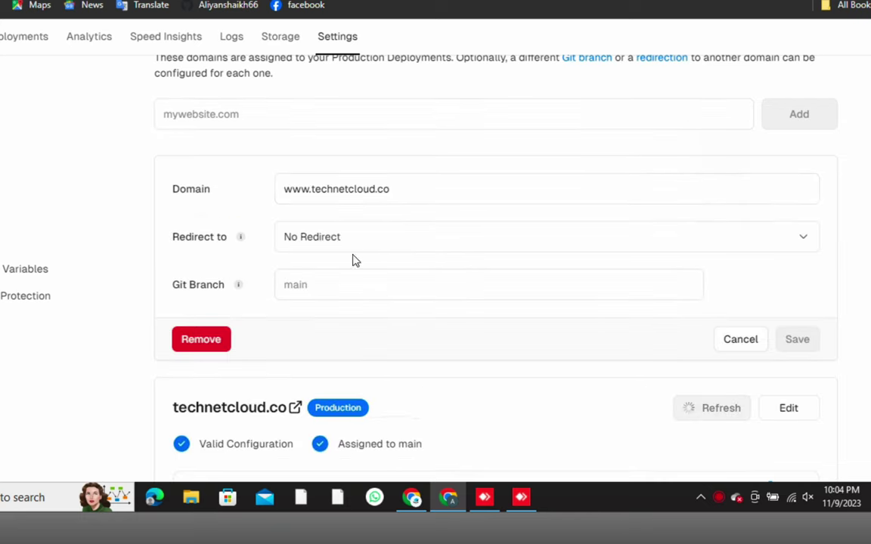
{"action": "left_click", "coordinate": [733, 342]}
{"action": "left_click", "coordinate": [791, 189]}
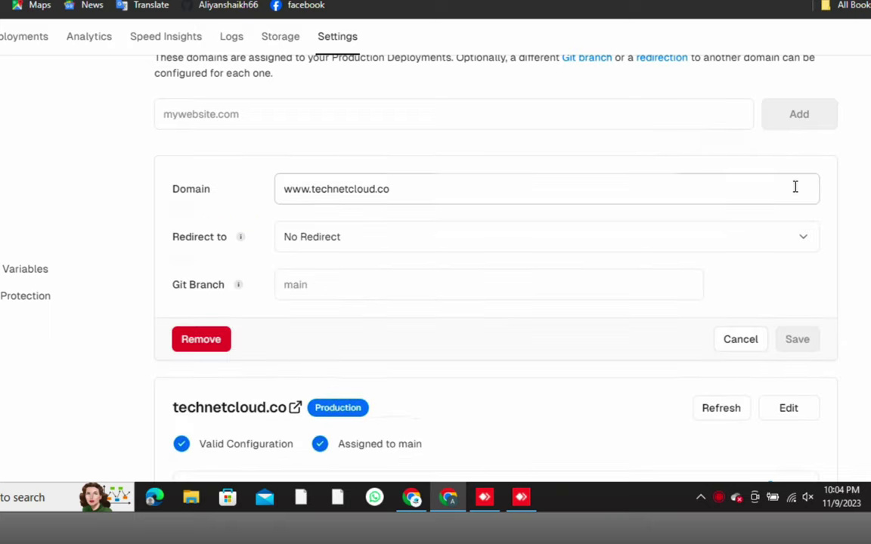
{"action": "left_click", "coordinate": [187, 345]}
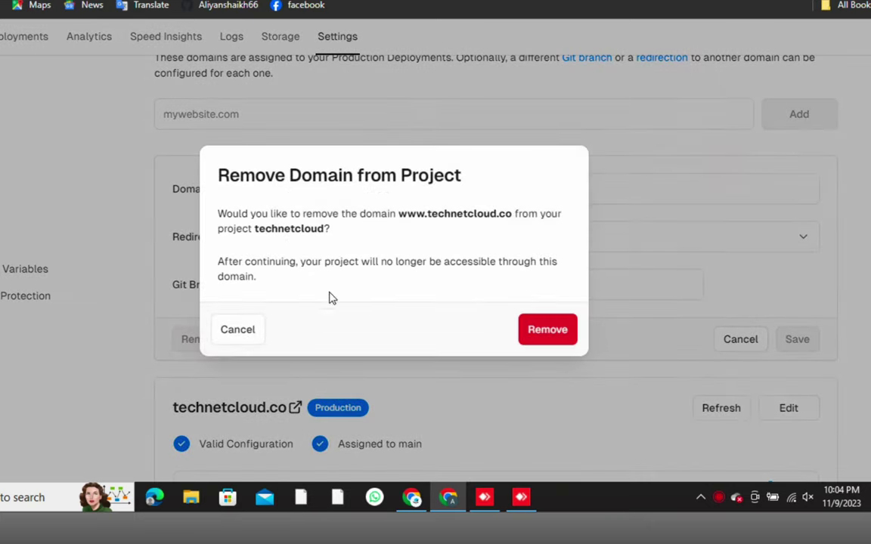
{"action": "left_click", "coordinate": [556, 330]}
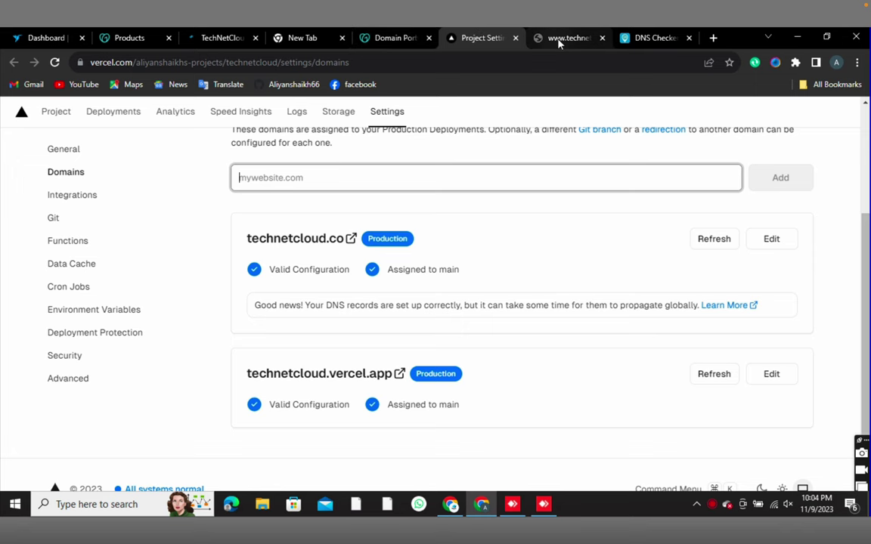
{"action": "left_click", "coordinate": [558, 43]}
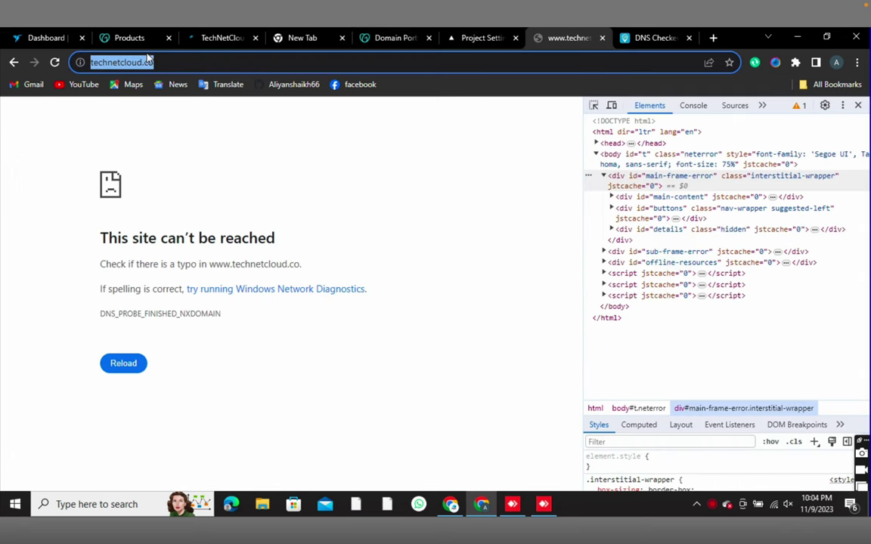
{"action": "double_click", "coordinate": [163, 62]}
{"action": "triple_click", "coordinate": [163, 62]}
{"action": "left_click", "coordinate": [167, 63]}
{"action": "key", "text": "super+c"}
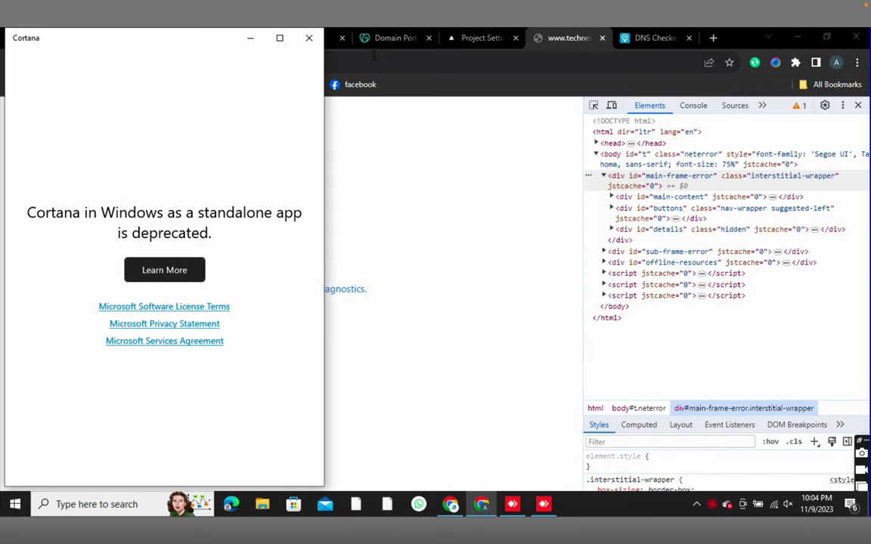
{"action": "left_click", "coordinate": [308, 38]}
{"action": "triple_click", "coordinate": [154, 64]}
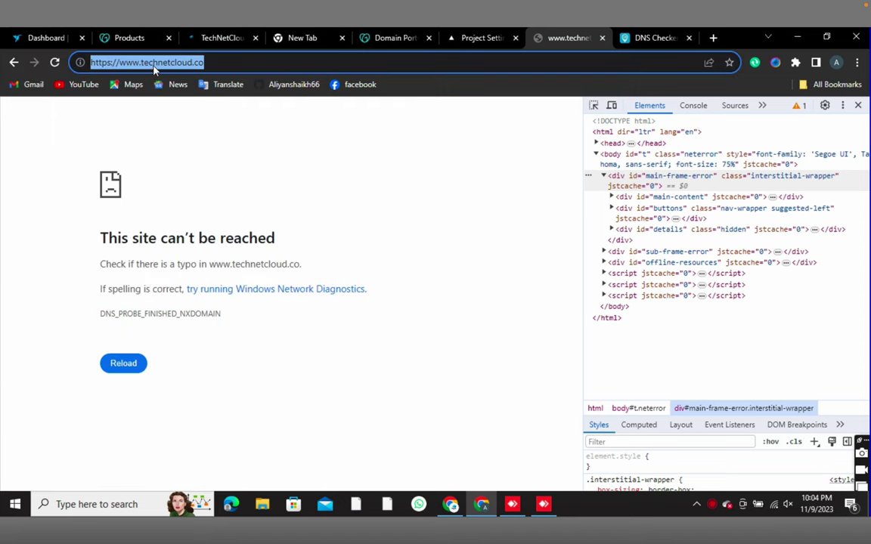
{"action": "left_click", "coordinate": [484, 38]}
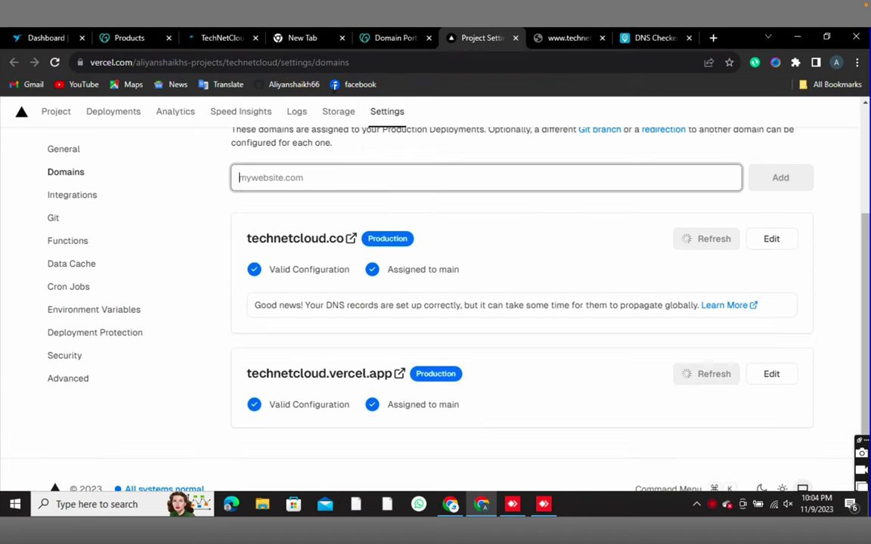
{"action": "left_click", "coordinate": [300, 177]}
{"action": "key", "text": "ctrl+v"}
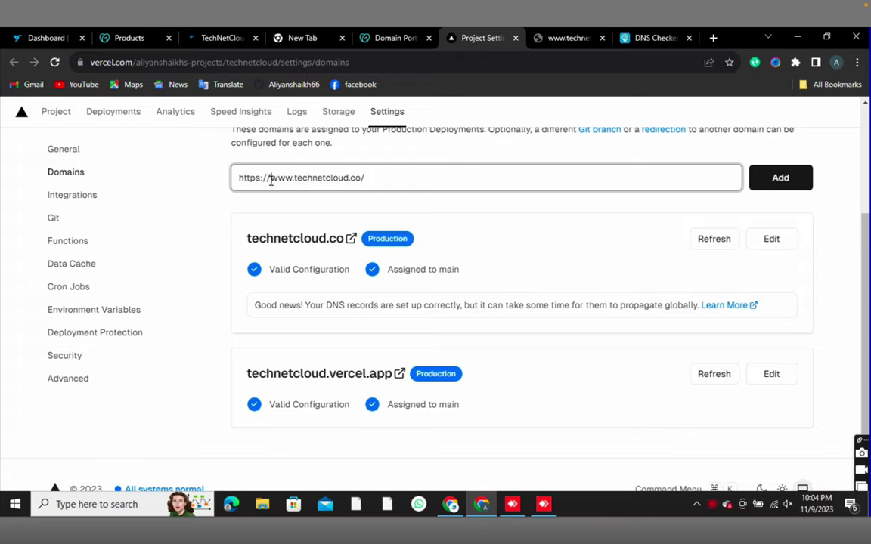
{"action": "left_click", "coordinate": [270, 177]}
{"action": "key", "text": "BackSpace"}
{"action": "key", "text": "BackSpace"}
{"action": "key", "text": "BackSpace"}
{"action": "key", "text": "BackSpace"}
{"action": "key", "text": "BackSpace"}
{"action": "key", "text": "BackSpace"}
{"action": "key", "text": "BackSpace"}
{"action": "key", "text": "BackSpace"}
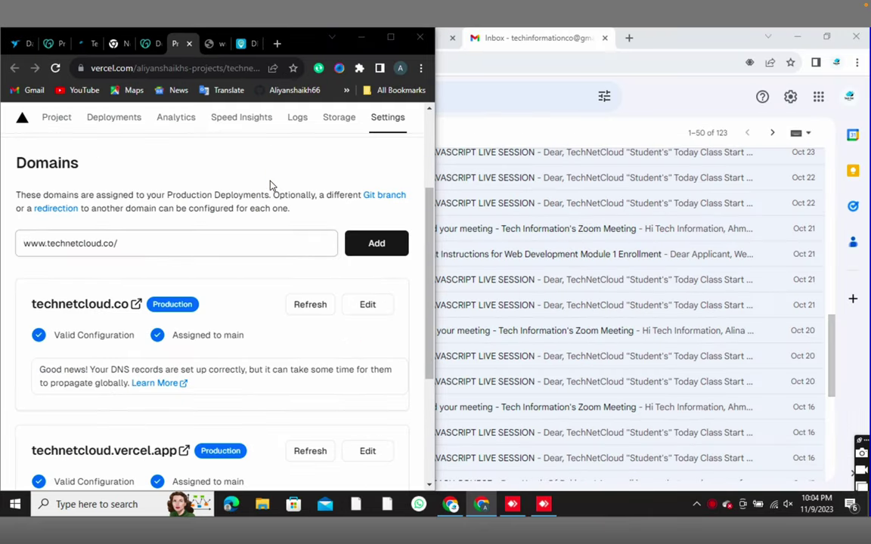
{"action": "key", "text": "super+Left"}
{"action": "key", "text": "Return"}
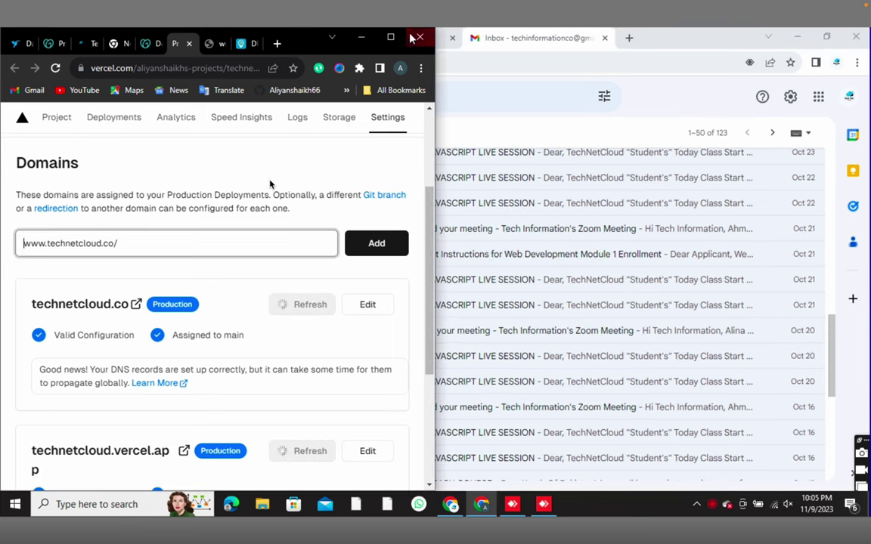
{"action": "left_click", "coordinate": [390, 38]}
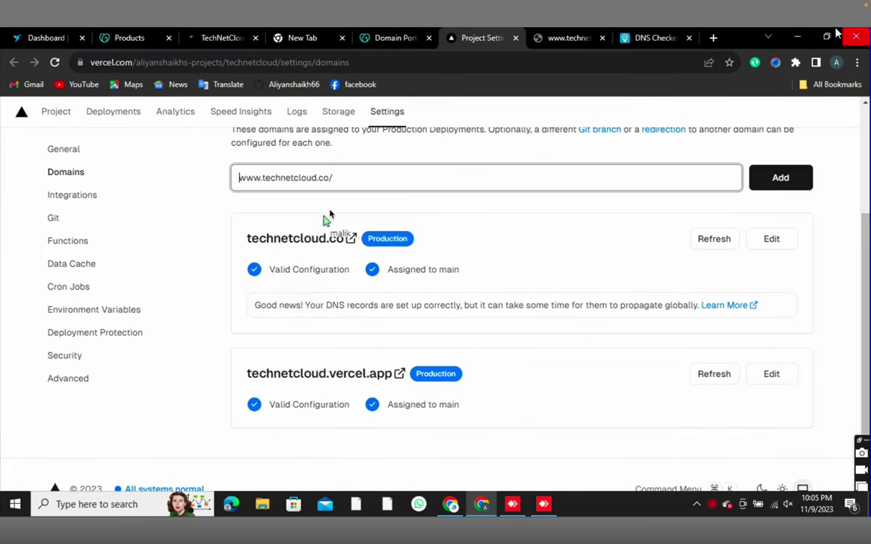
{"action": "left_click", "coordinate": [340, 180]}
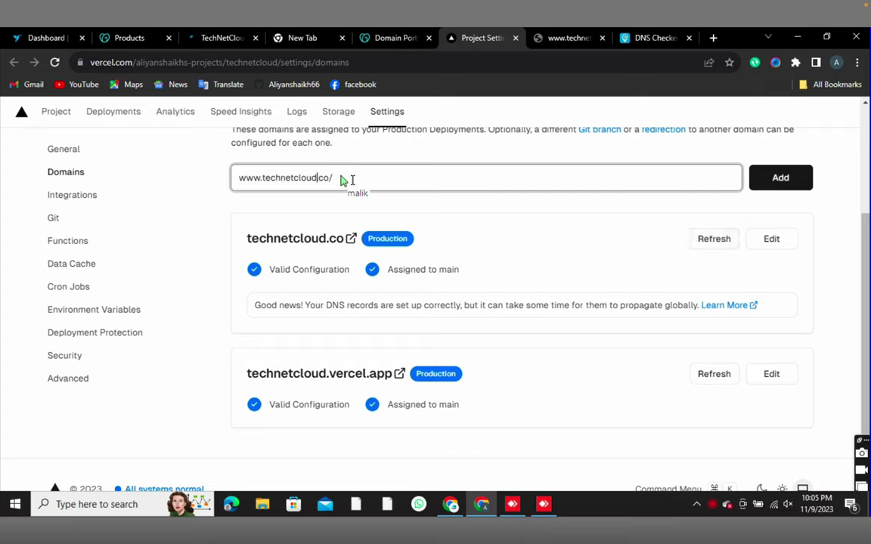
{"action": "left_click", "coordinate": [341, 180]}
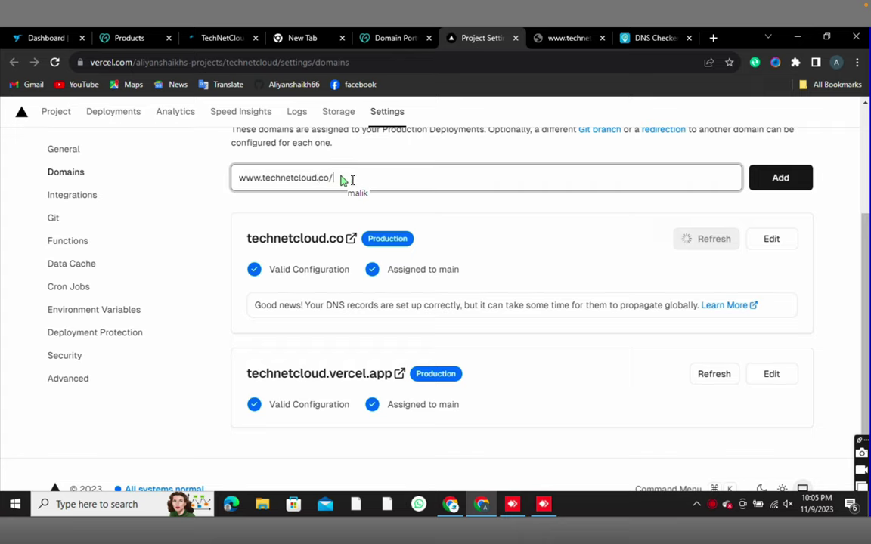
{"action": "key", "text": "Return"}
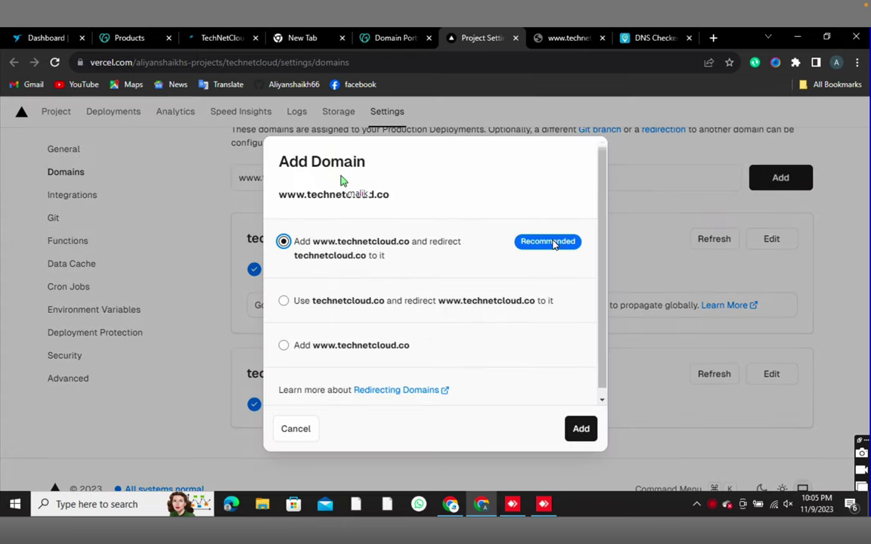
{"action": "left_click", "coordinate": [578, 428]}
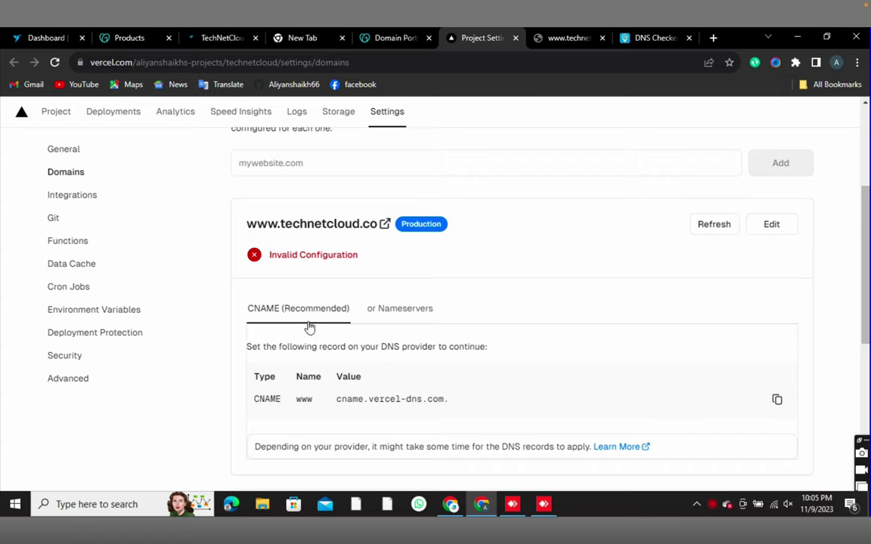
{"action": "left_click_drag", "start_coordinate": [266, 400], "coordinate": [460, 409]}
{"action": "left_click", "coordinate": [468, 407]}
{"action": "left_click_drag", "start_coordinate": [290, 403], "coordinate": [452, 401]}
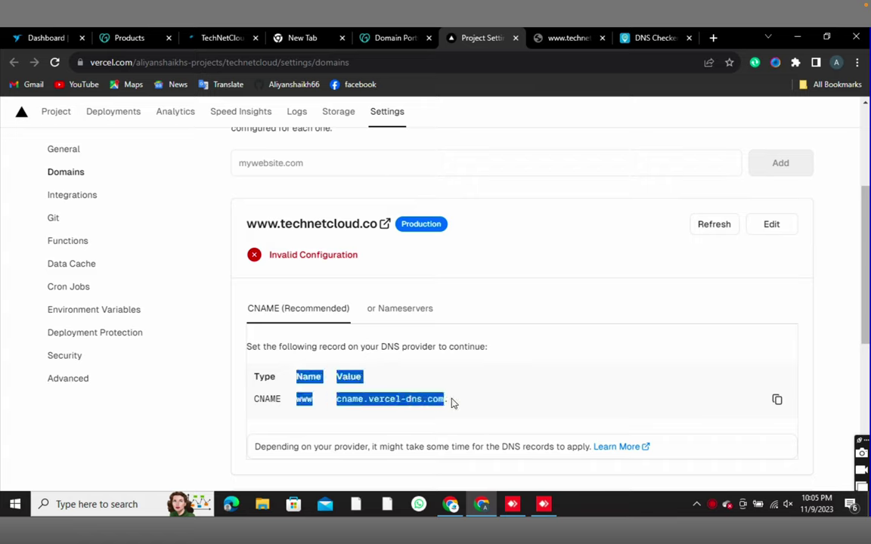
{"action": "left_click", "coordinate": [713, 247]}
{"action": "left_click", "coordinate": [770, 226]}
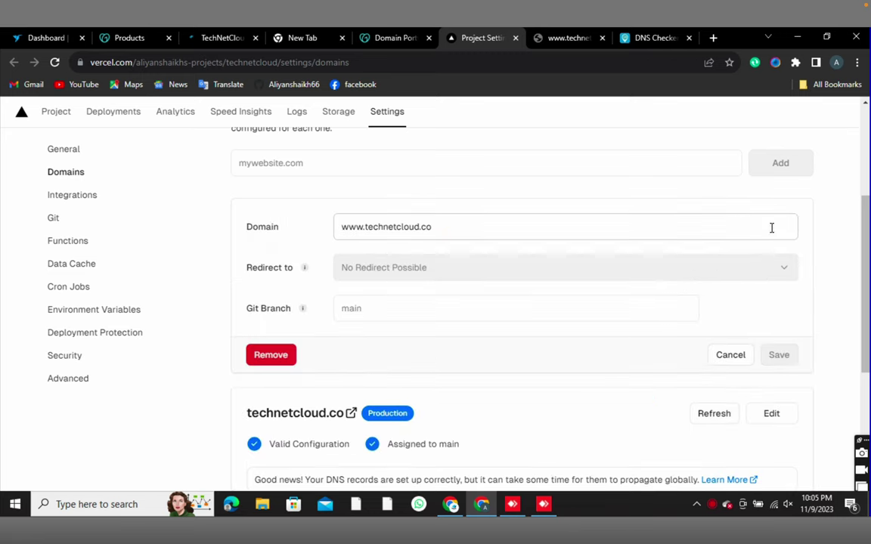
{"action": "mouse_move", "coordinate": [344, 269]}
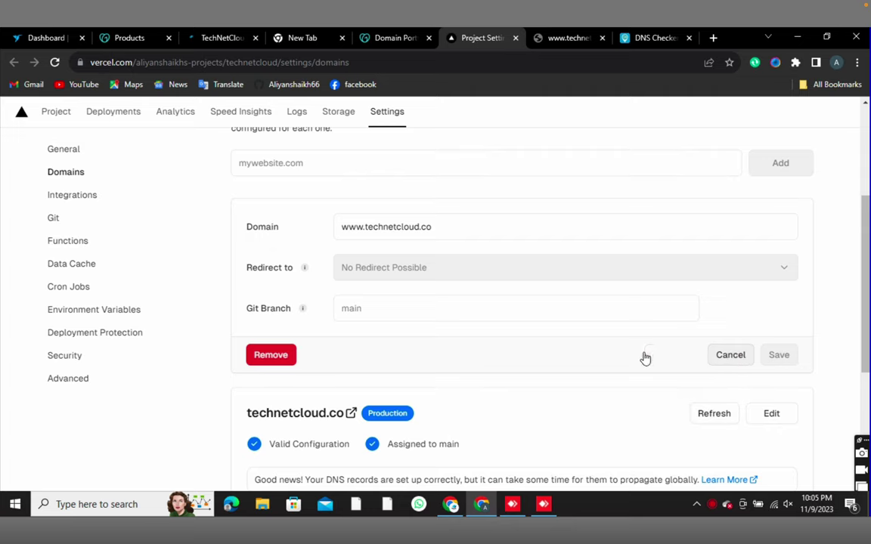
{"action": "scroll", "coordinate": [491, 418], "scroll_direction": "down", "scroll_amount": 1}
{"action": "scroll", "coordinate": [491, 419], "scroll_direction": "down", "scroll_amount": 1}
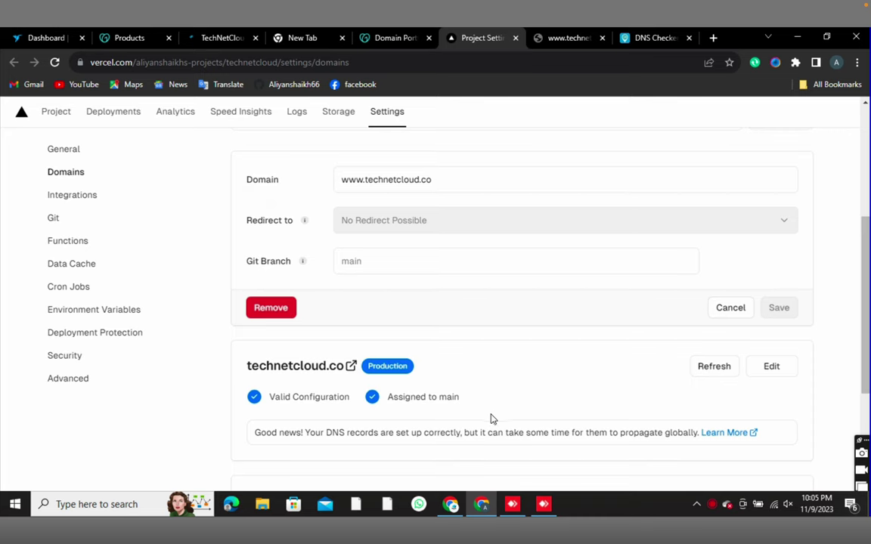
{"action": "scroll", "coordinate": [443, 252], "scroll_direction": "up", "scroll_amount": 1}
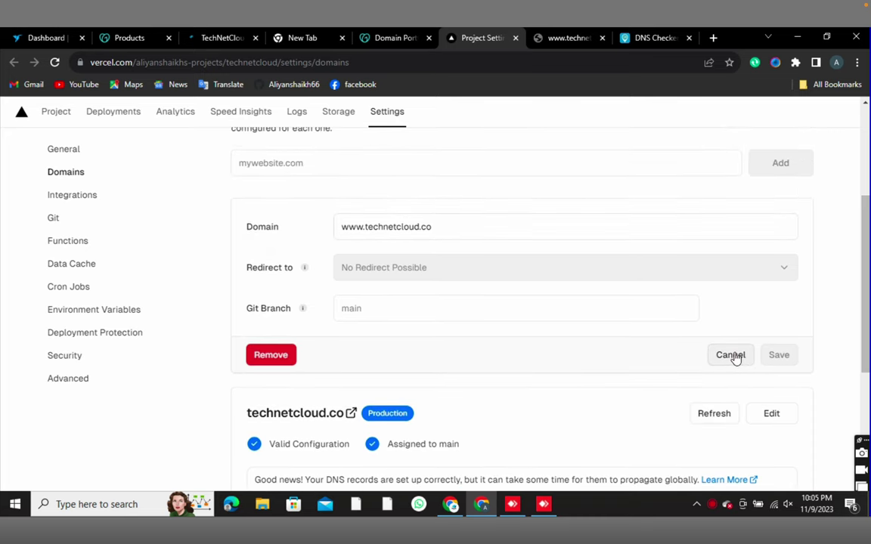
{"action": "left_click", "coordinate": [731, 356]}
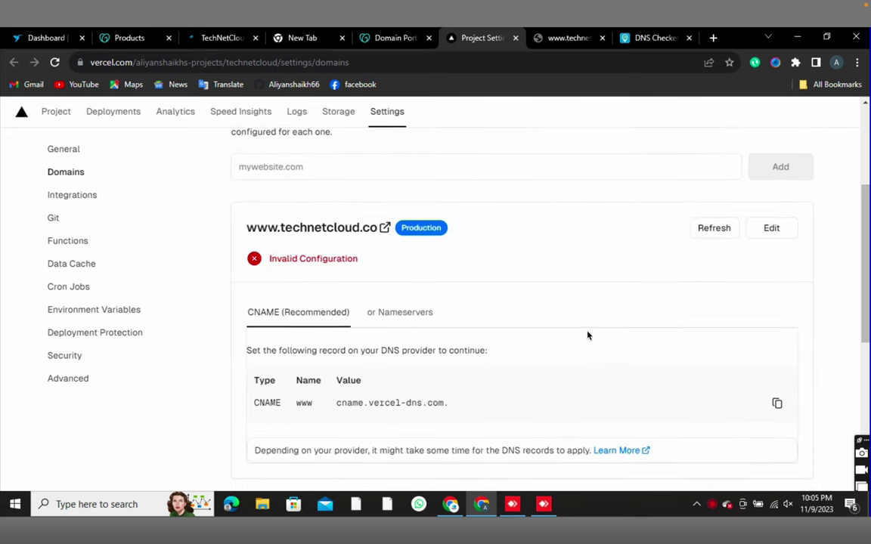
{"action": "scroll", "coordinate": [588, 336], "scroll_direction": "down", "scroll_amount": 1}
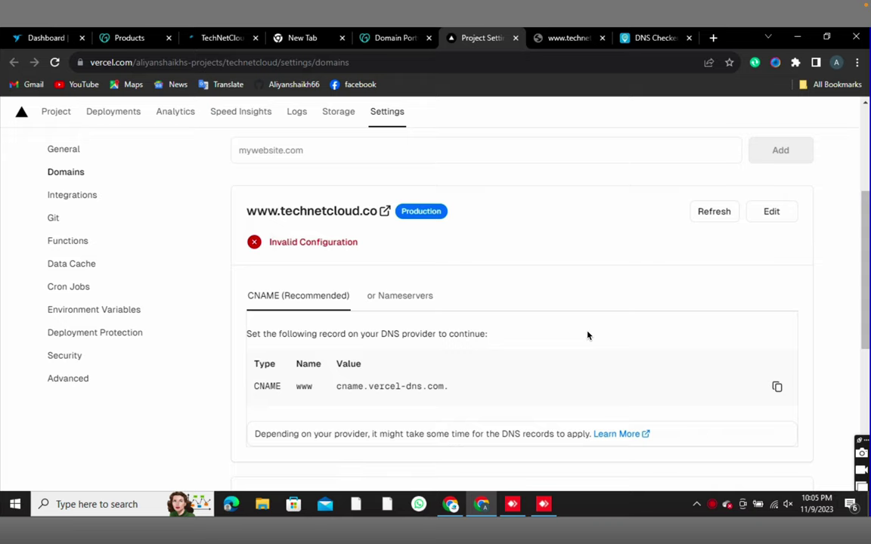
{"action": "triple_click", "coordinate": [352, 387]}
{"action": "left_click", "coordinate": [418, 388]}
{"action": "triple_click", "coordinate": [362, 386]}
{"action": "key", "text": "ctrl+c"}
{"action": "key", "text": "super"}
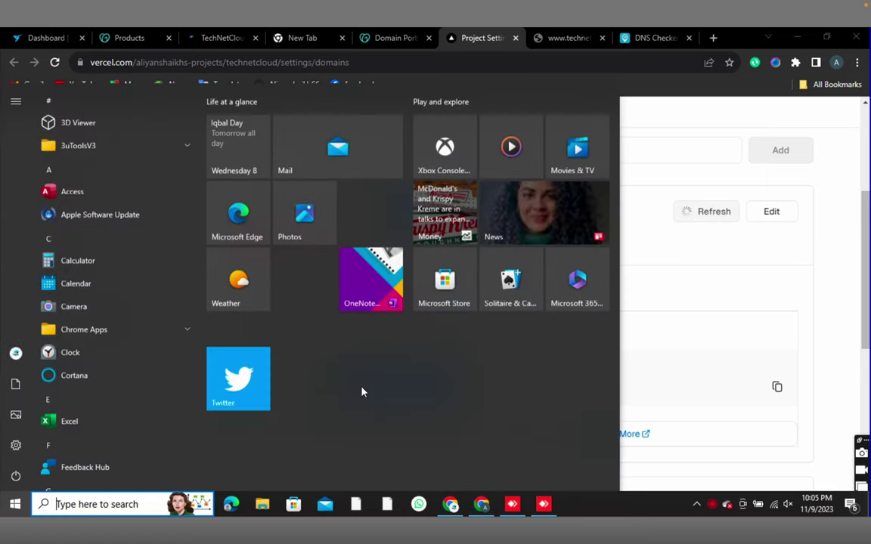
{"action": "key", "text": "super"}
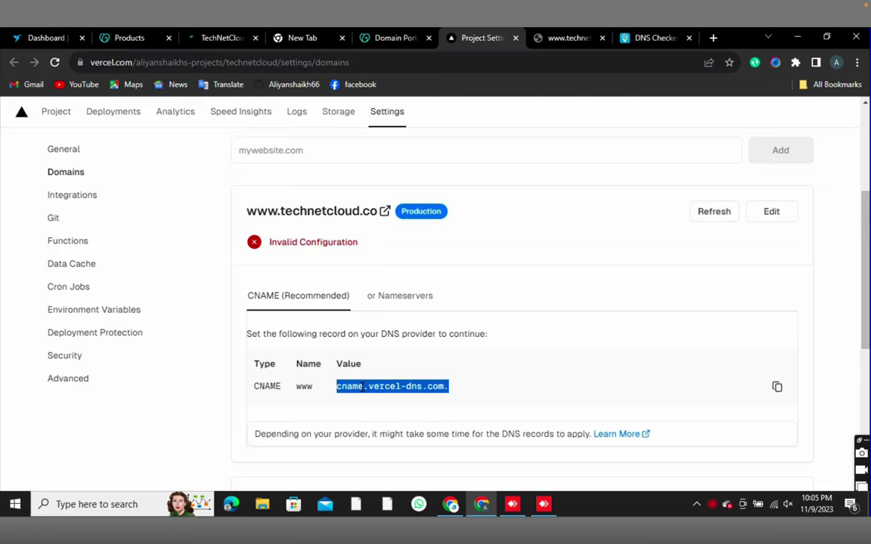
- In the GoDaddy DNS records of technetcloud.co, fill in a new CNAME record with name www and value cname.vercel-dns.com
{"action": "left_click", "coordinate": [383, 44]}
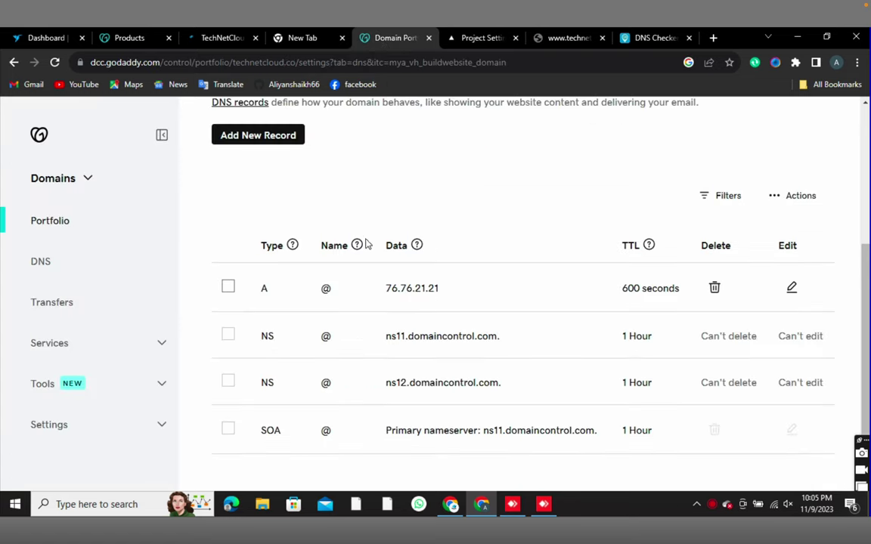
{"action": "scroll", "coordinate": [422, 214], "scroll_direction": "up", "scroll_amount": 2}
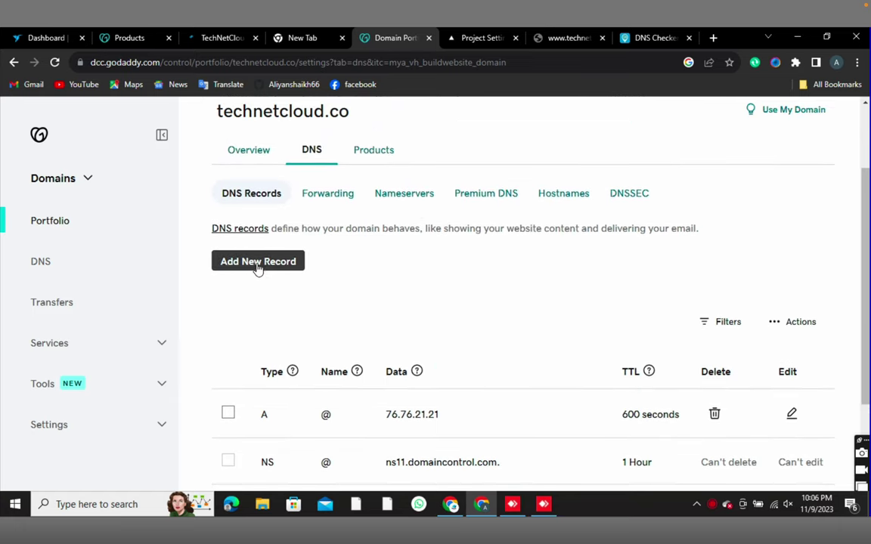
{"action": "left_click", "coordinate": [257, 259]}
{"action": "left_click", "coordinate": [297, 348]}
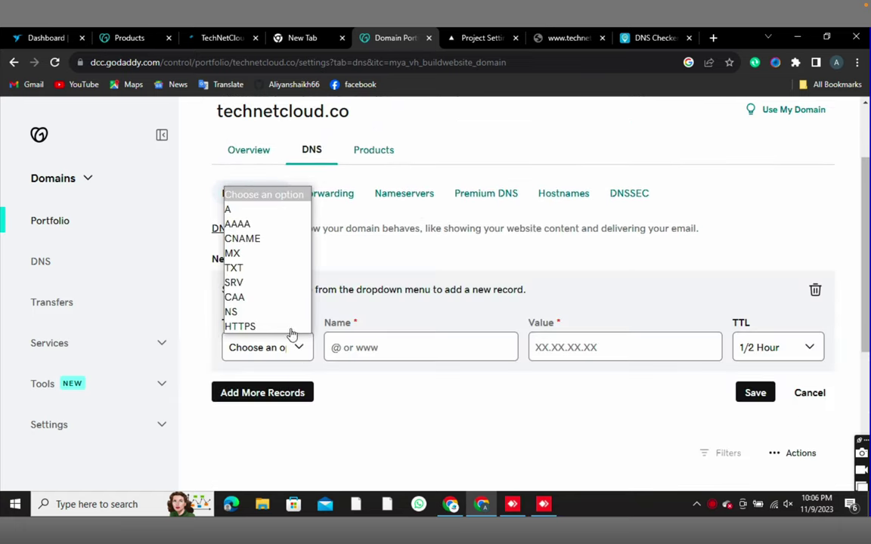
{"action": "left_click", "coordinate": [234, 237]}
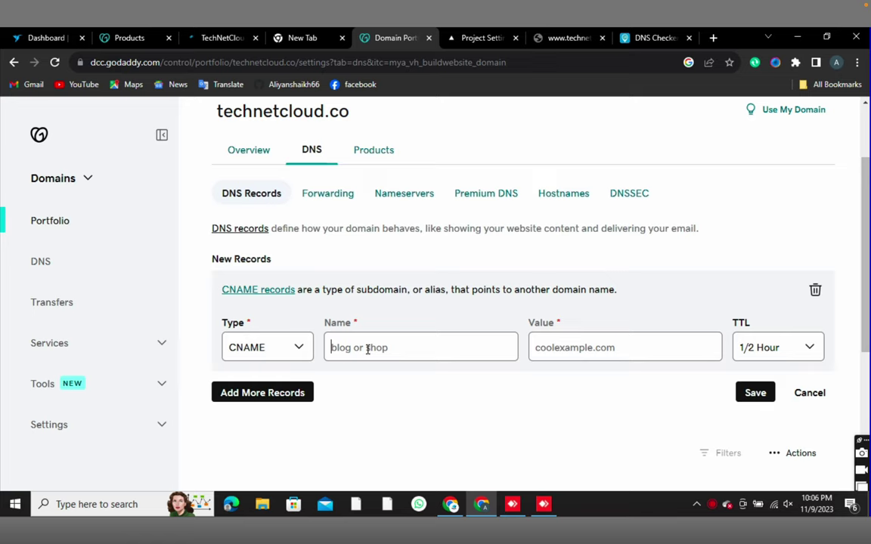
{"action": "left_click", "coordinate": [368, 349]}
{"action": "type", "text": "www"}
{"action": "left_click", "coordinate": [576, 345]}
{"action": "key", "text": "ctrl+v"}
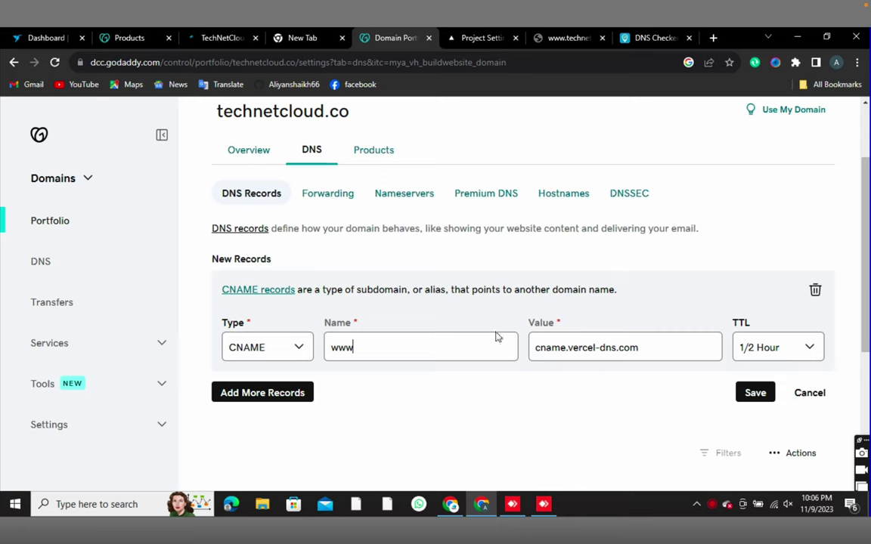
- Set a custom TTL of 600 seconds for the www CNAME record and save it
{"action": "left_click", "coordinate": [776, 353]}
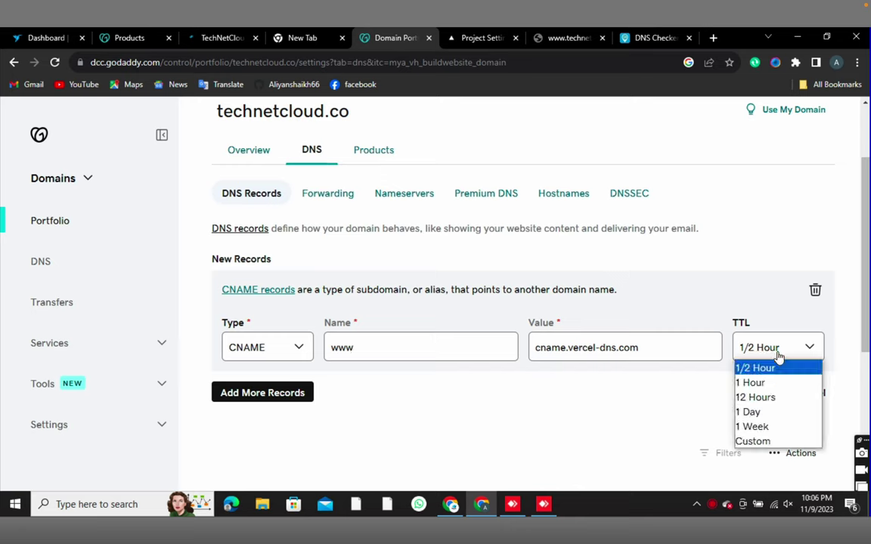
{"action": "left_click", "coordinate": [758, 441]}
{"action": "left_click", "coordinate": [757, 387]}
{"action": "type", "text": "600"}
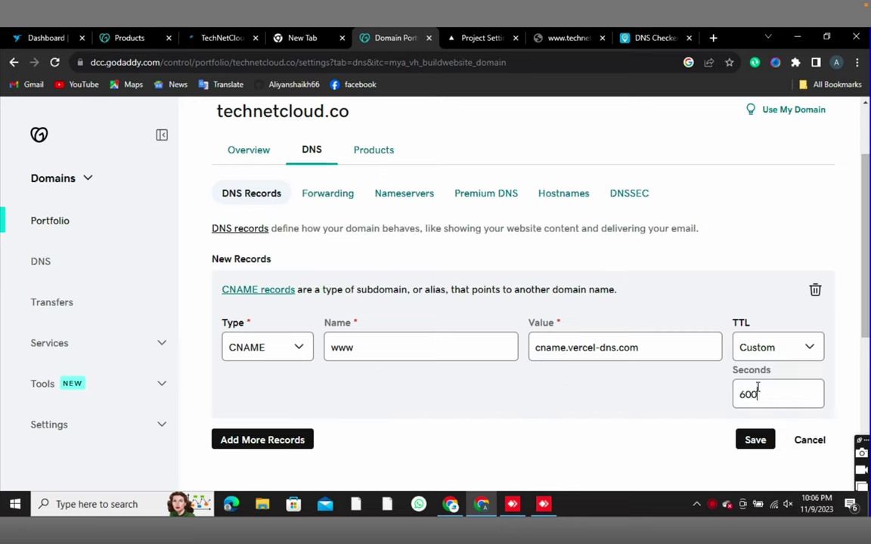
{"action": "left_click", "coordinate": [755, 439]}
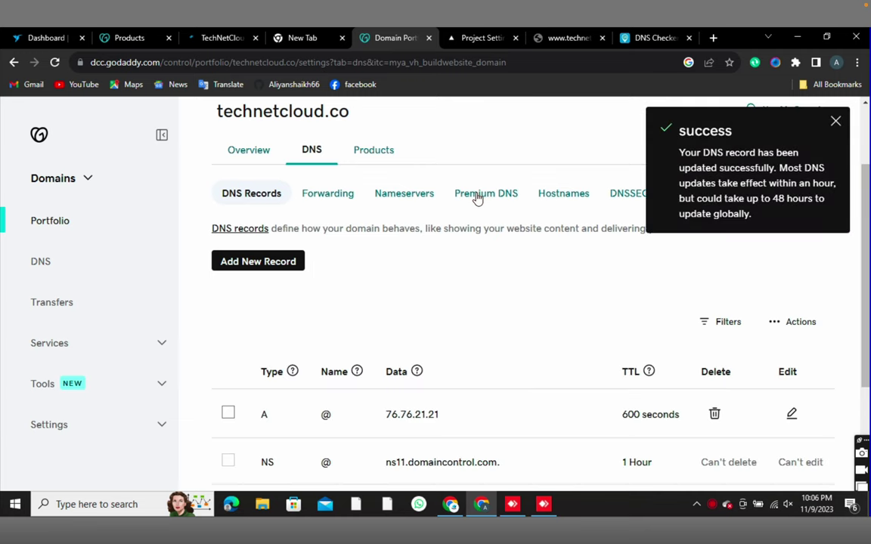
{"action": "scroll", "coordinate": [435, 287], "scroll_direction": "down", "scroll_amount": 1}
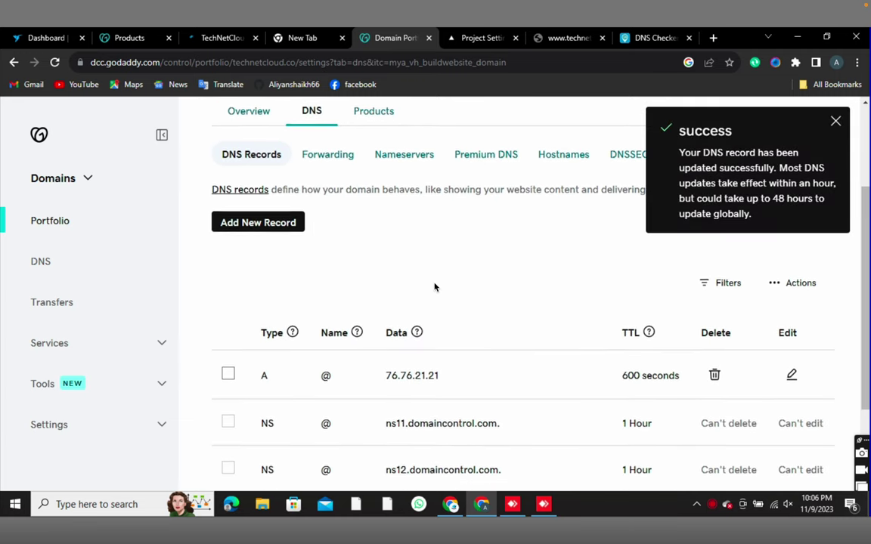
- In DNS Checker, rerun the A record lookup for technetcloud.co and examine the propagation map
{"action": "left_click", "coordinate": [641, 39]}
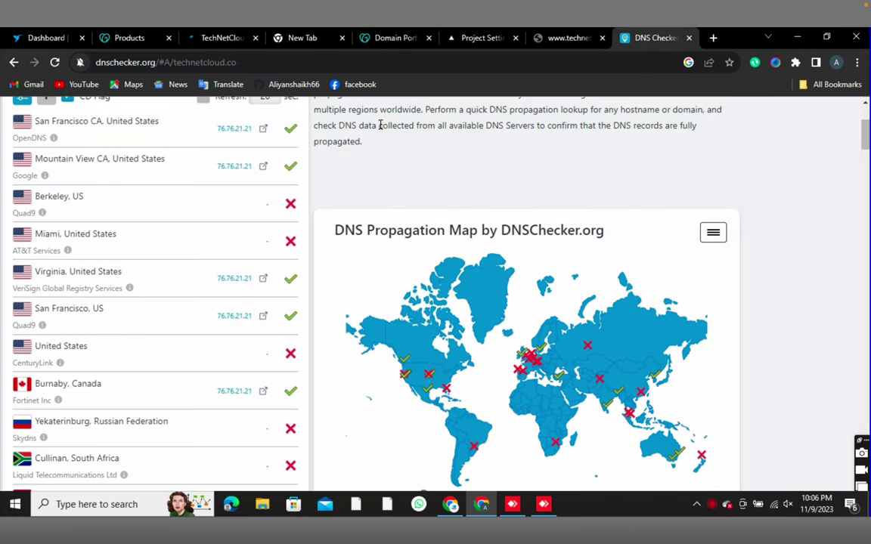
{"action": "scroll", "coordinate": [296, 174], "scroll_direction": "up", "scroll_amount": 2}
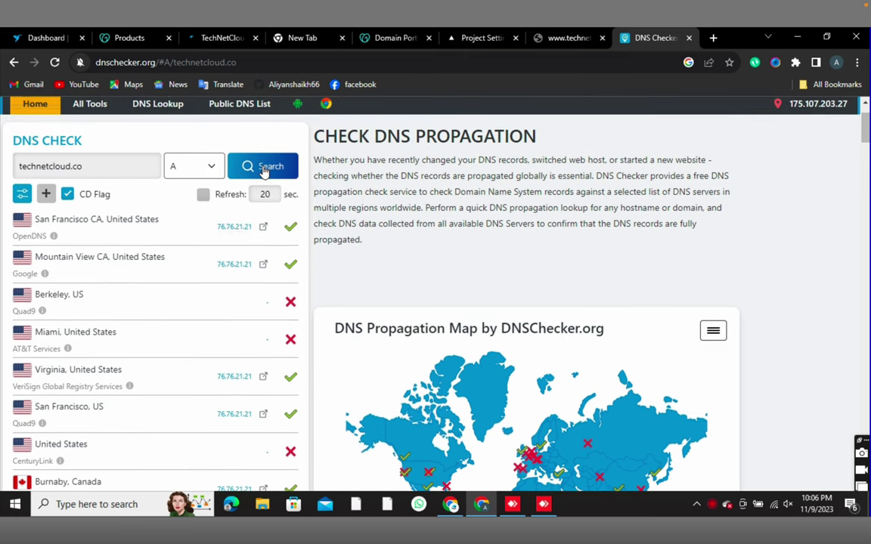
{"action": "left_click", "coordinate": [266, 167]}
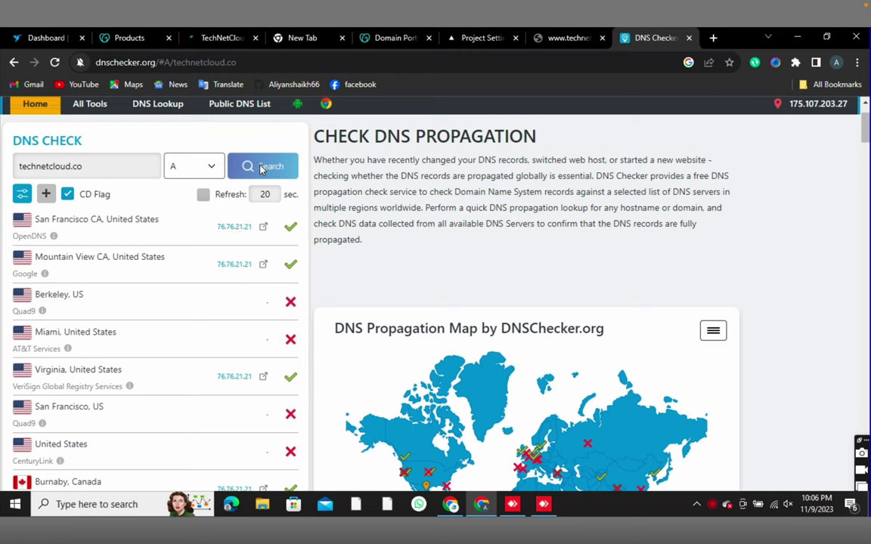
{"action": "key", "text": "ctrl+a"}
{"action": "left_click", "coordinate": [243, 134]}
{"action": "left_click", "coordinate": [56, 63]}
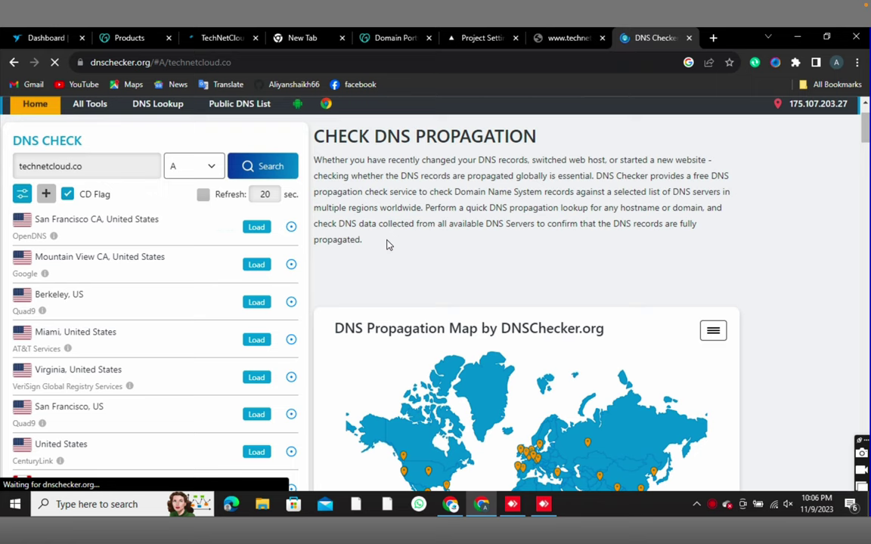
{"action": "left_click", "coordinate": [274, 168]}
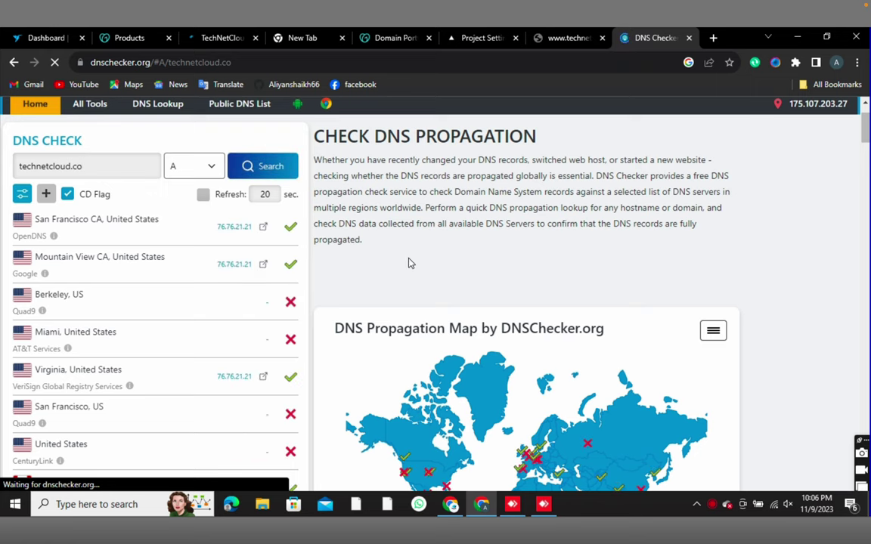
{"action": "scroll", "coordinate": [409, 262], "scroll_direction": "down", "scroll_amount": 1}
{"action": "scroll", "coordinate": [409, 262], "scroll_direction": "down", "scroll_amount": 1}
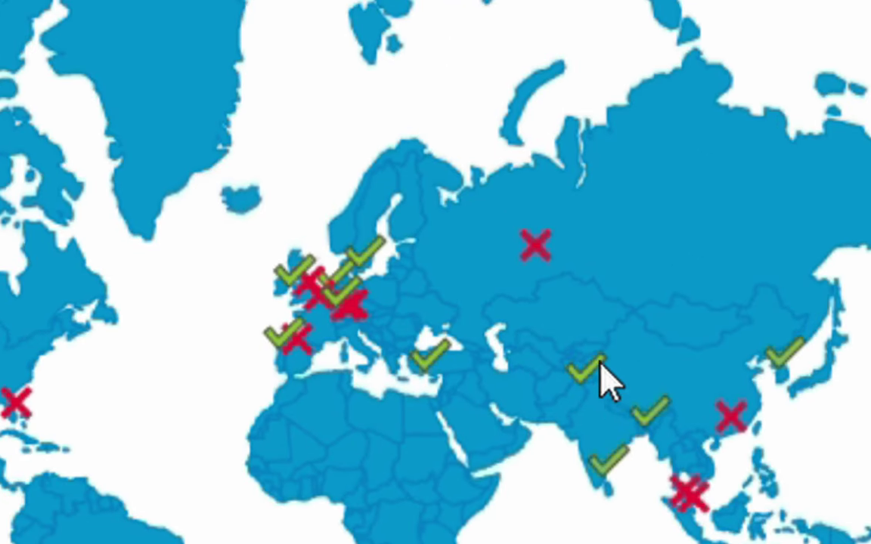
{"action": "mouse_move", "coordinate": [601, 412]}
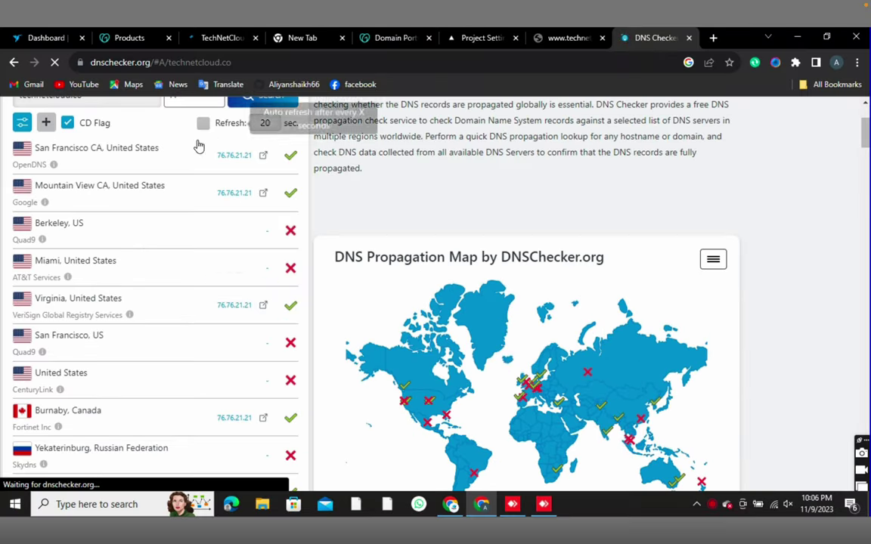
- Look up the CNAME record of technetcloud.co and examine its worldwide propagation
{"action": "scroll", "coordinate": [198, 145], "scroll_direction": "up", "scroll_amount": 1}
{"action": "scroll", "coordinate": [198, 146], "scroll_direction": "up", "scroll_amount": 3}
{"action": "left_click", "coordinate": [210, 226]}
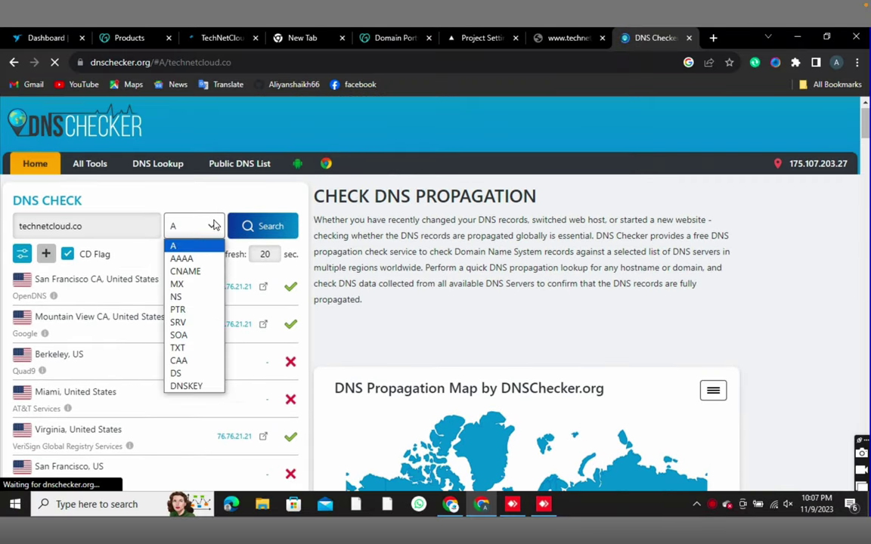
{"action": "left_click", "coordinate": [193, 278]}
{"action": "left_click", "coordinate": [265, 227]}
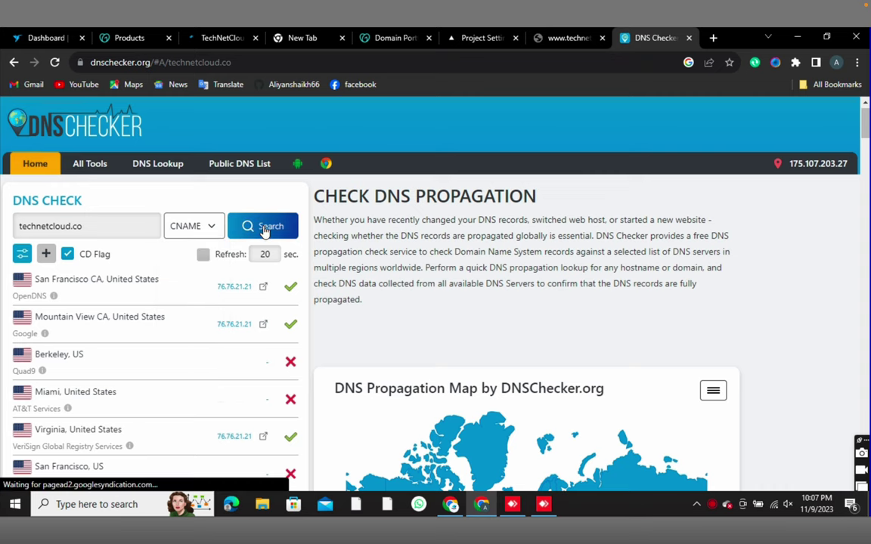
{"action": "scroll", "coordinate": [476, 334], "scroll_direction": "down", "scroll_amount": 3}
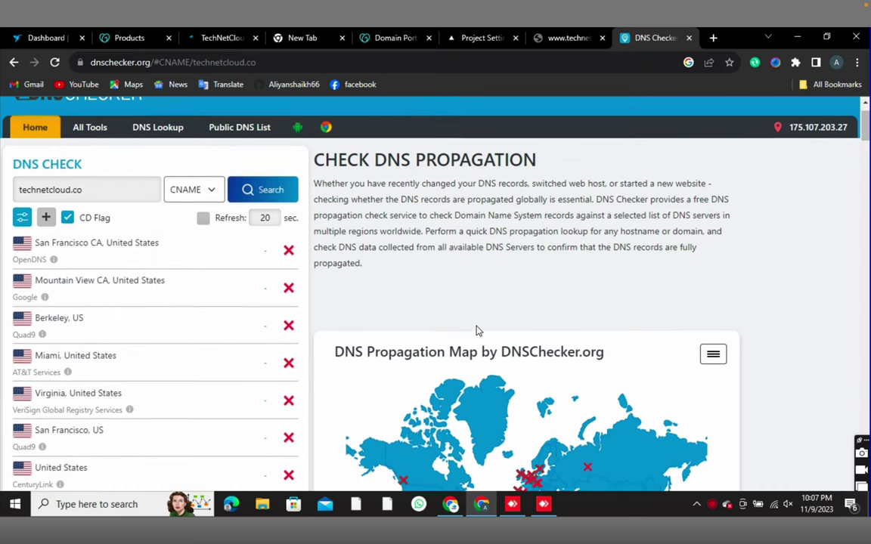
{"action": "scroll", "coordinate": [477, 330], "scroll_direction": "down", "scroll_amount": 3}
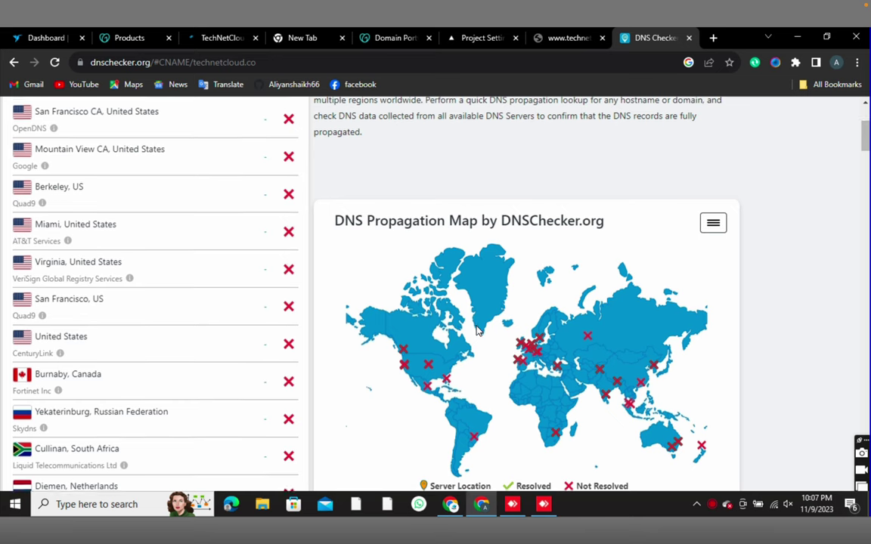
{"action": "scroll", "coordinate": [476, 330], "scroll_direction": "up", "scroll_amount": 1}
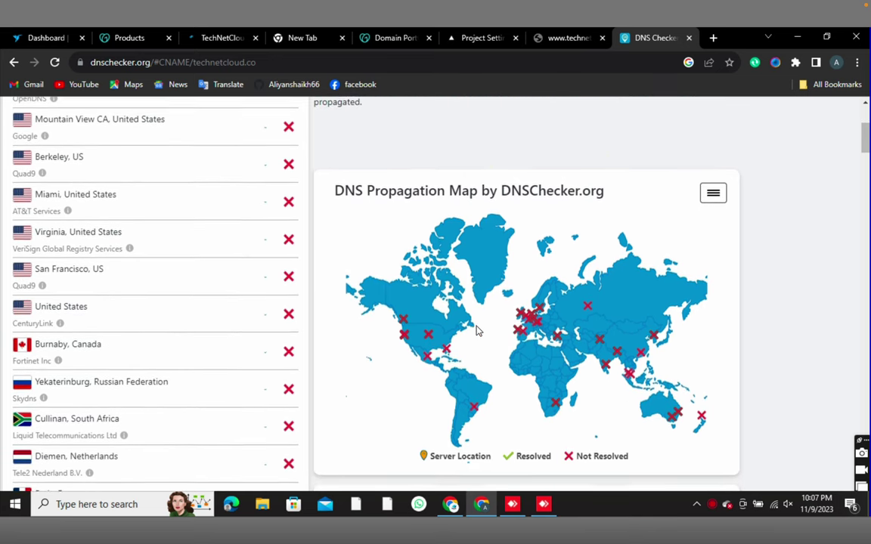
{"action": "left_click", "coordinate": [475, 39]}
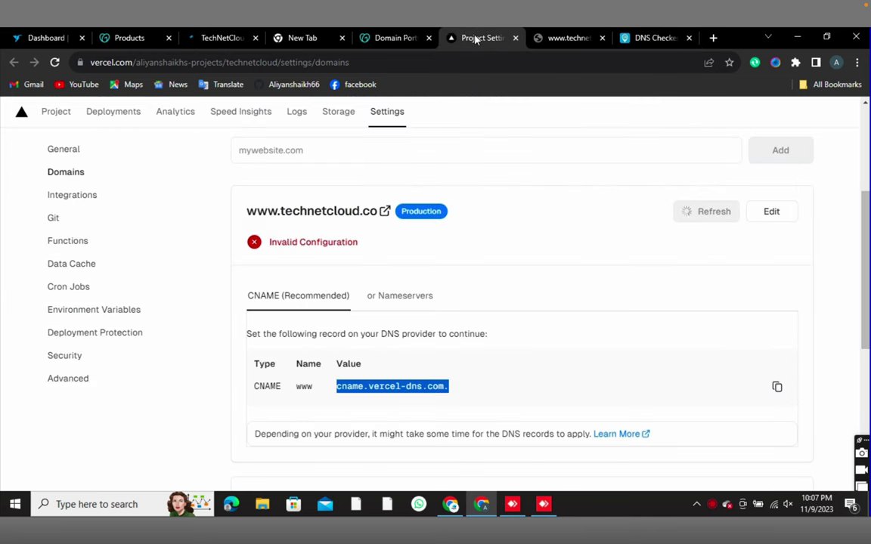
{"action": "left_click", "coordinate": [704, 214]}
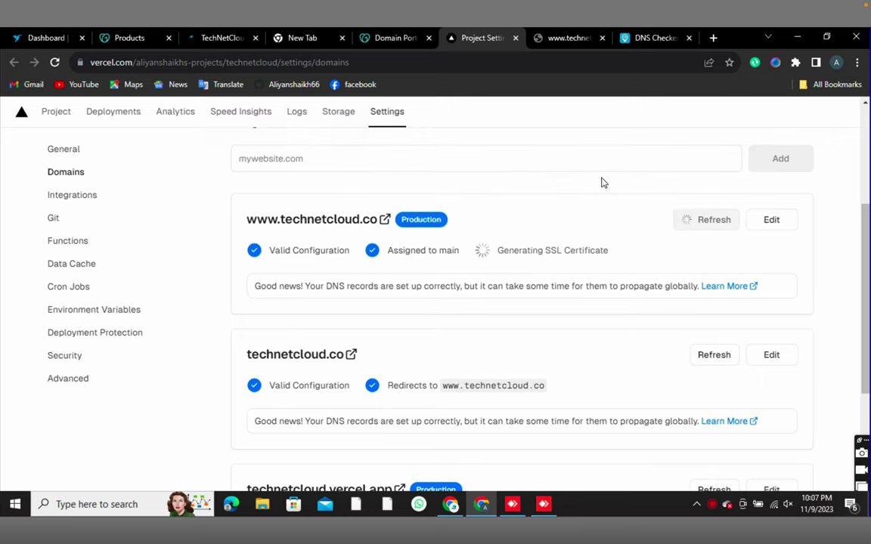
{"action": "left_click", "coordinate": [649, 38]}
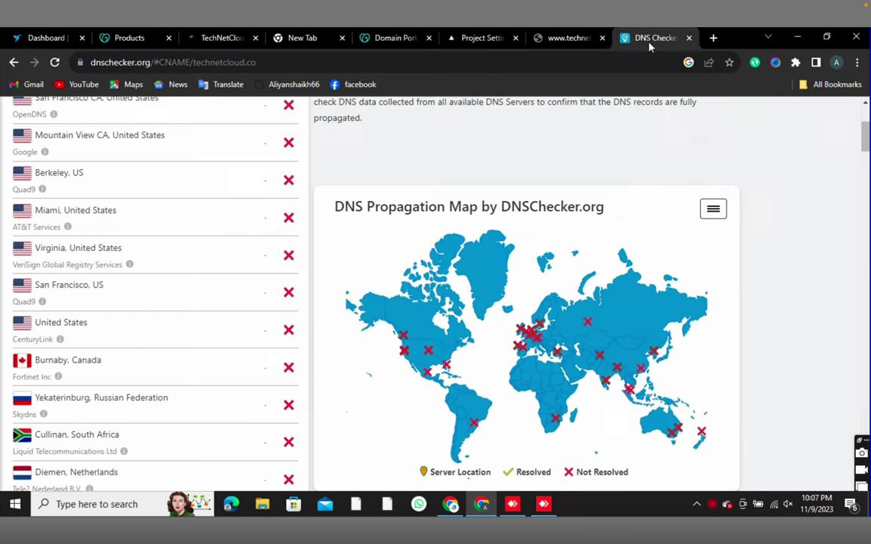
{"action": "scroll", "coordinate": [420, 187], "scroll_direction": "up", "scroll_amount": 3}
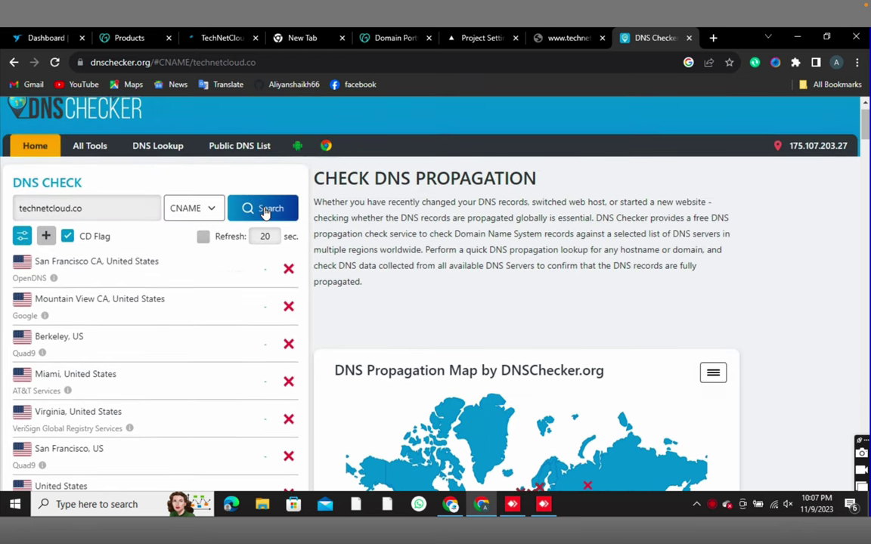
{"action": "scroll", "coordinate": [426, 326], "scroll_direction": "down", "scroll_amount": 1}
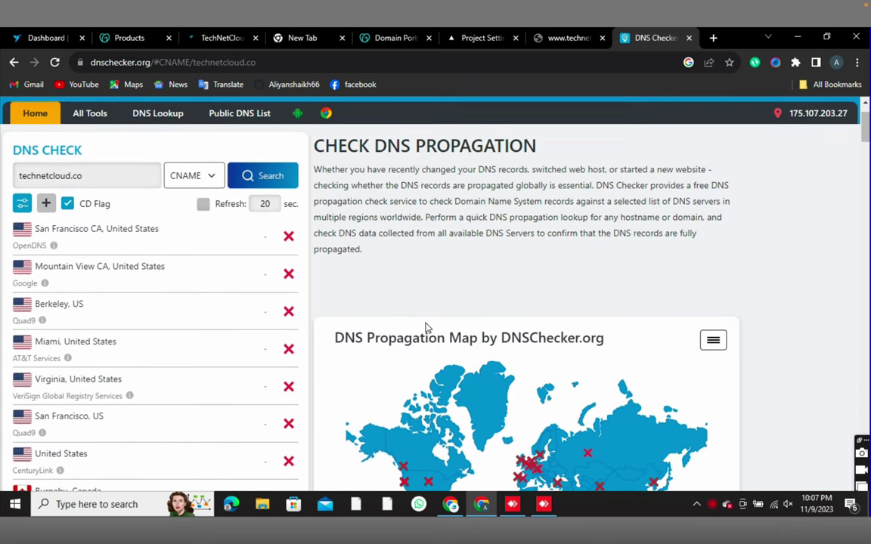
{"action": "scroll", "coordinate": [425, 323], "scroll_direction": "down", "scroll_amount": 1}
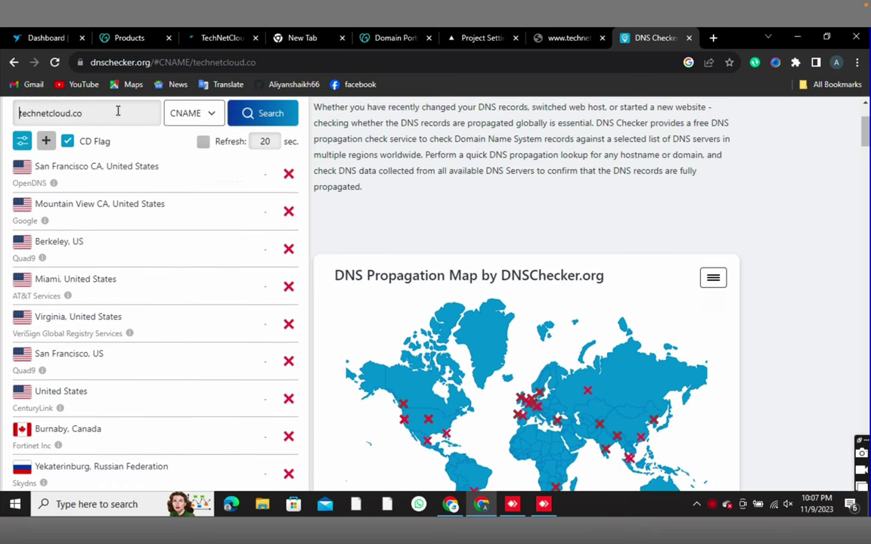
{"action": "key", "text": "Home"}
{"action": "type", "text": "www."}
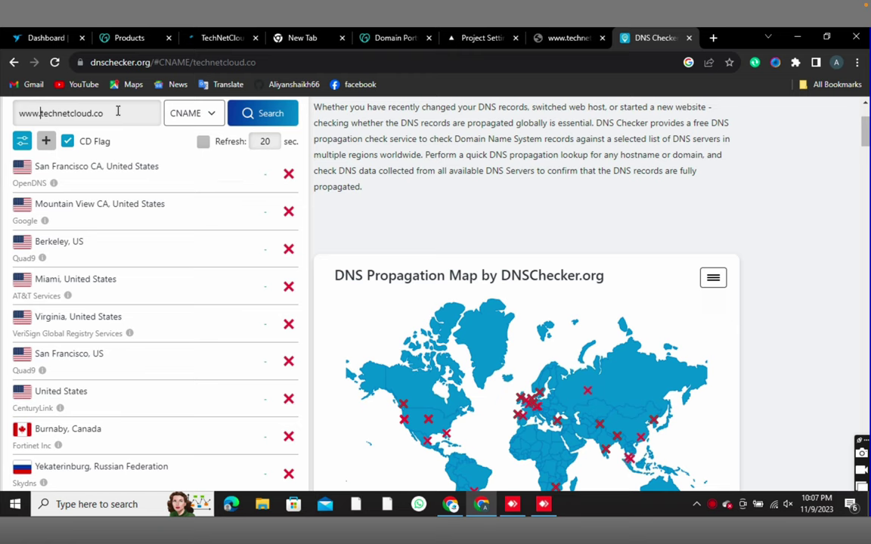
{"action": "left_click", "coordinate": [282, 115]}
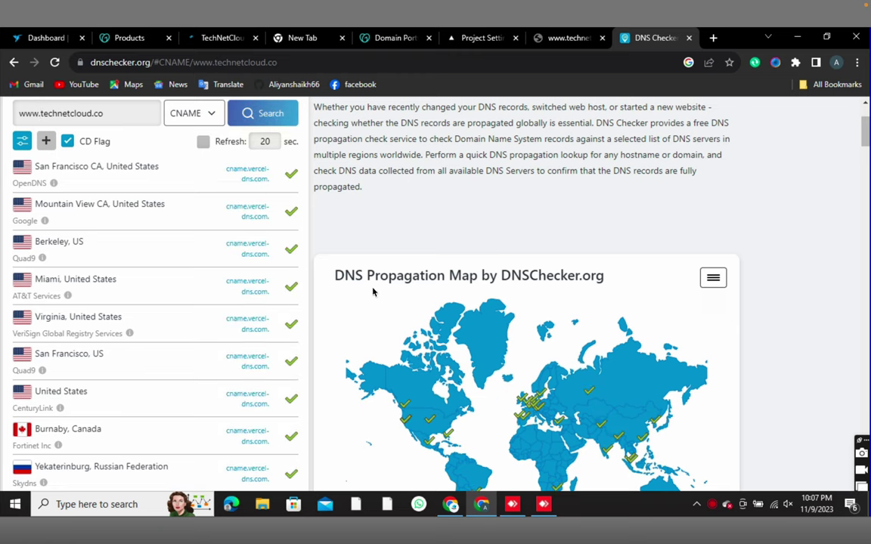
{"action": "scroll", "coordinate": [373, 306], "scroll_direction": "down", "scroll_amount": 1}
{"action": "scroll", "coordinate": [372, 307], "scroll_direction": "down", "scroll_amount": 1}
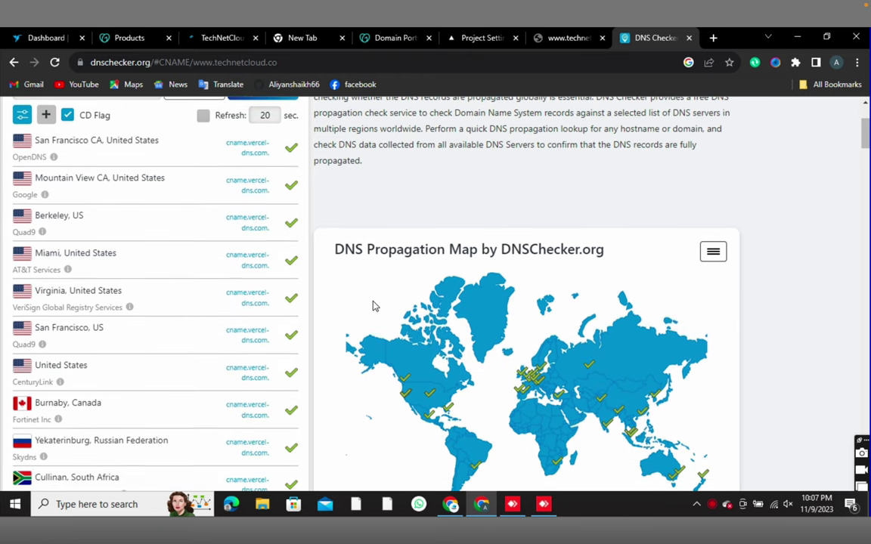
{"action": "scroll", "coordinate": [395, 193], "scroll_direction": "up", "scroll_amount": 3}
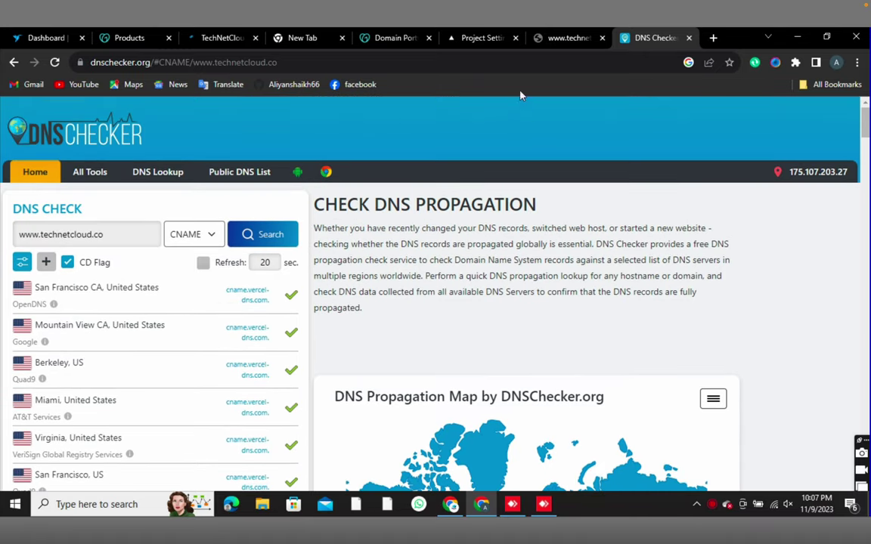
{"action": "left_click", "coordinate": [542, 44]}
{"action": "key", "text": "Return"}
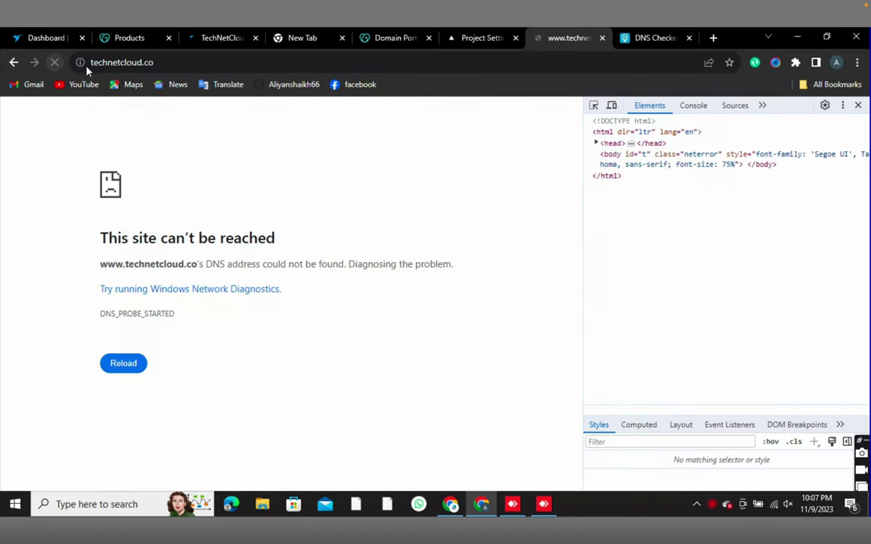
{"action": "left_click", "coordinate": [151, 65]}
{"action": "type", "text": "https://www.technetcloud.co/"}
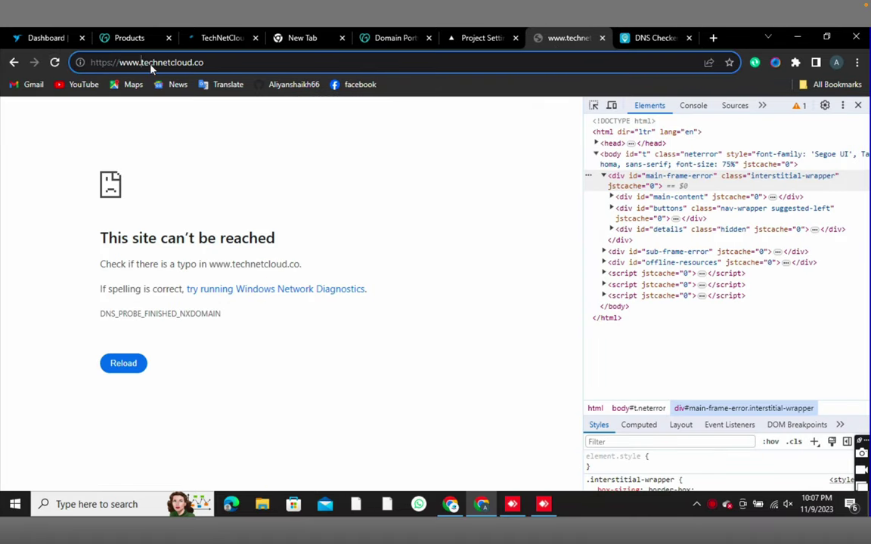
{"action": "key", "text": "Return"}
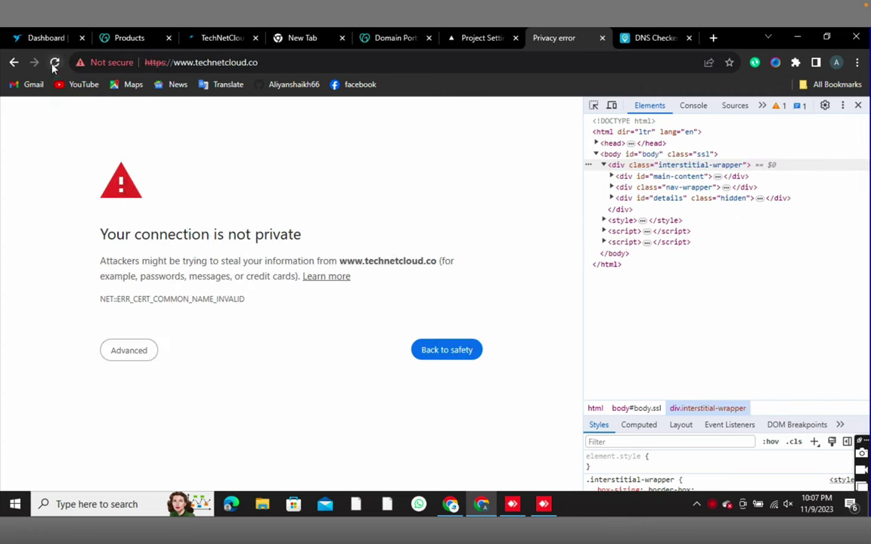
{"action": "right_click", "coordinate": [53, 66]}
{"action": "left_click", "coordinate": [80, 108]}
{"action": "left_click", "coordinate": [475, 43]}
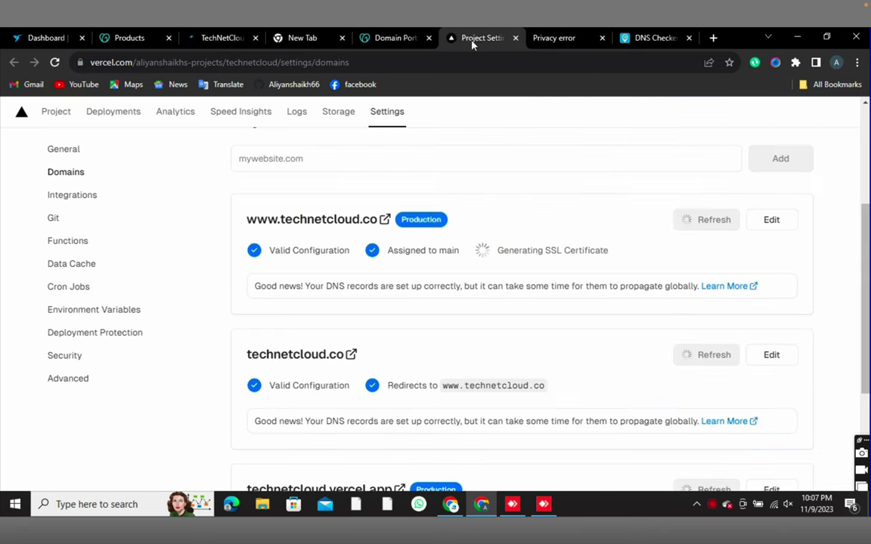
{"action": "left_click", "coordinate": [614, 257]}
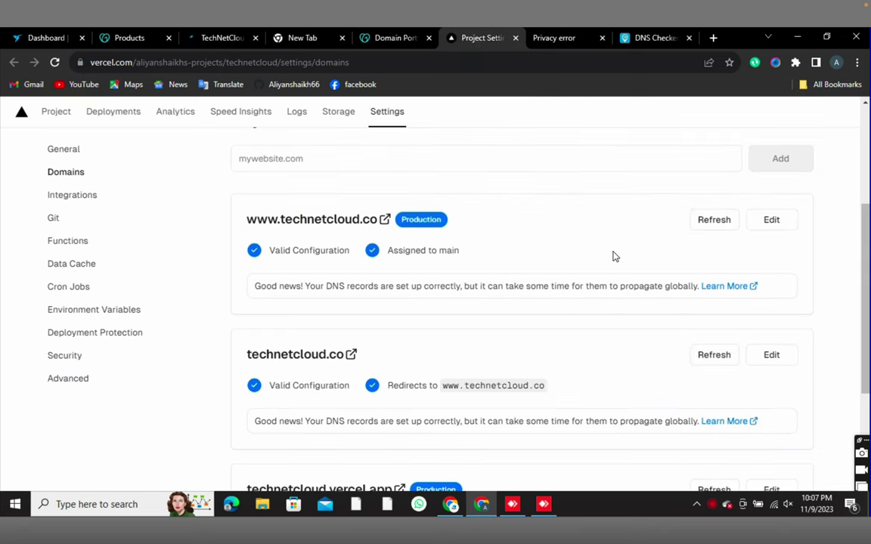
{"action": "left_click", "coordinate": [559, 38]}
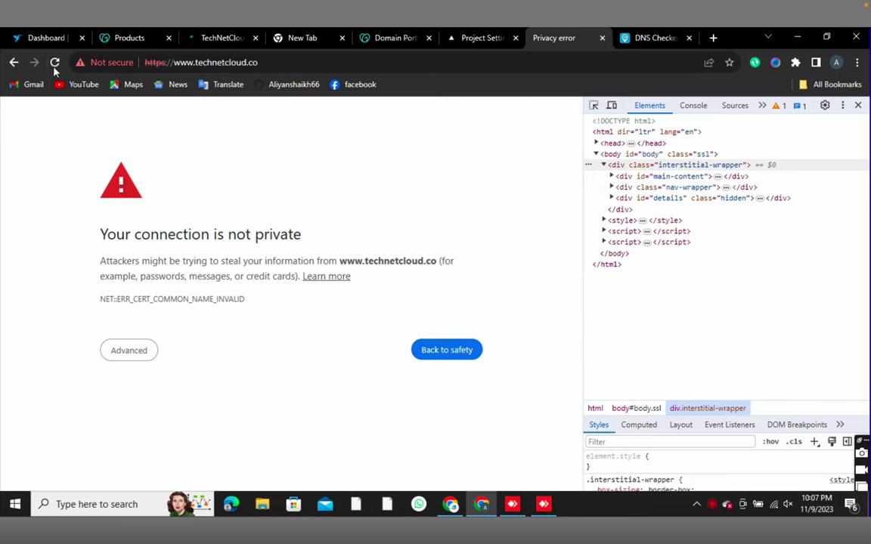
{"action": "left_click", "coordinate": [126, 352]}
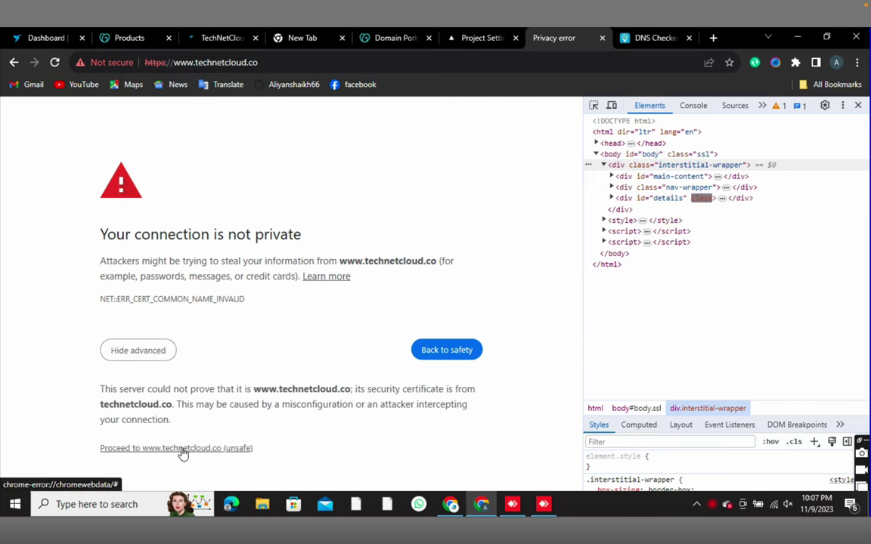
{"action": "left_click", "coordinate": [181, 451]}
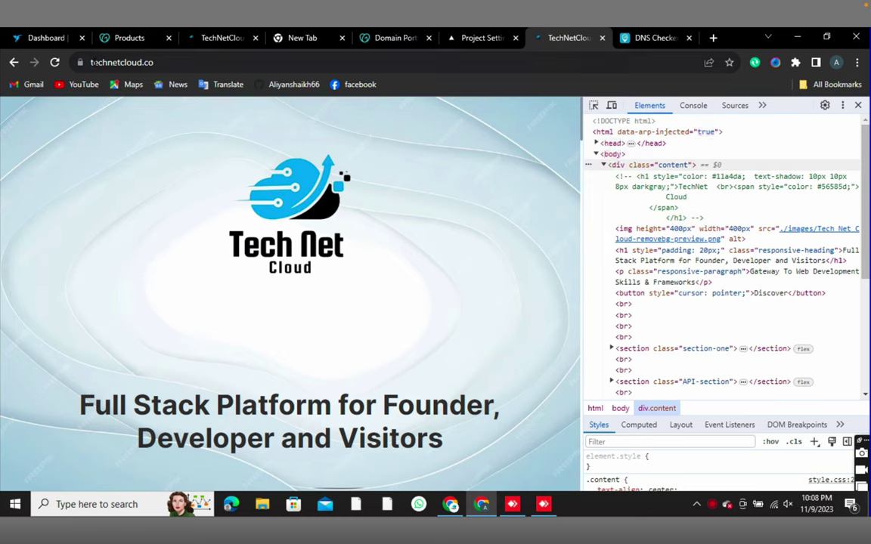
- Examine the connection security and the full address of the loaded technetcloud.co site
{"action": "left_click", "coordinate": [79, 62]}
{"action": "left_click", "coordinate": [22, 176]}
{"action": "left_click", "coordinate": [143, 62]}
{"action": "left_click", "coordinate": [203, 62]}
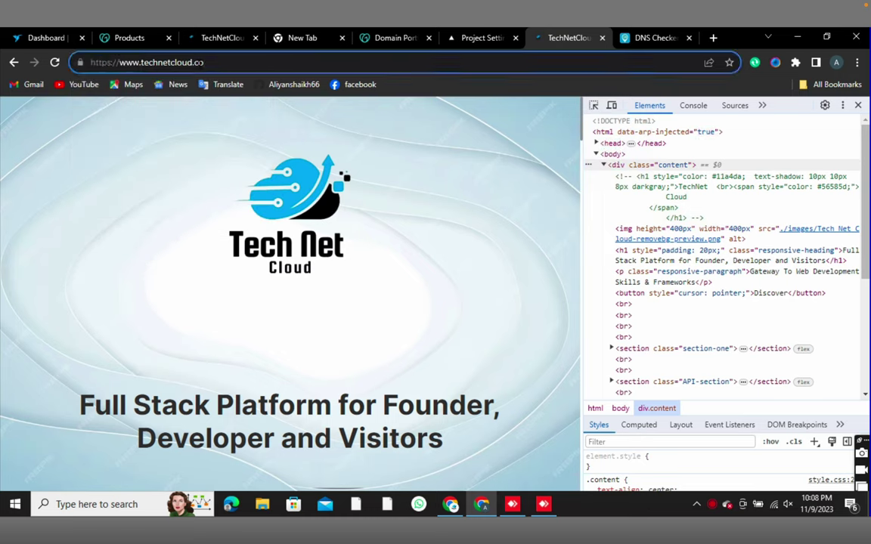
{"action": "double_click", "coordinate": [170, 62]}
{"action": "left_click", "coordinate": [184, 62]}
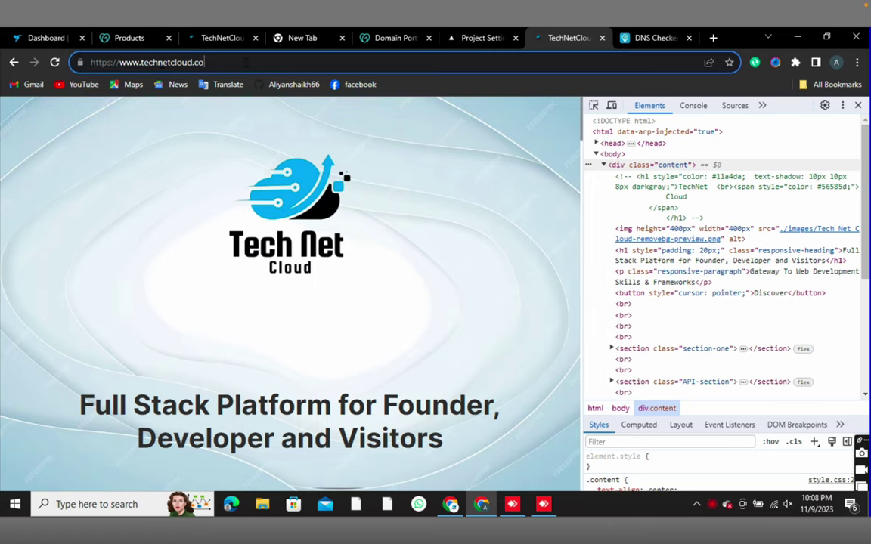
{"action": "left_click", "coordinate": [174, 205]}
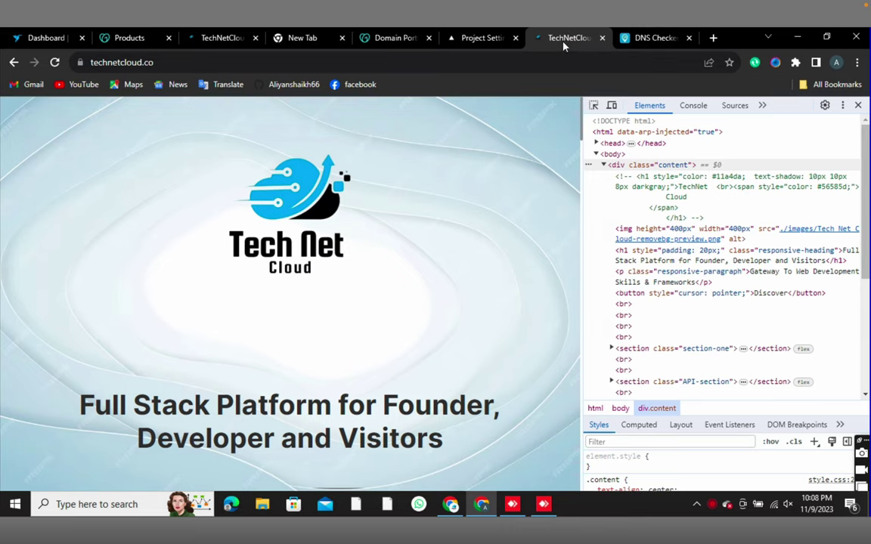
- Return to the Vercel project settings and look through the team and project lists of the account
{"action": "left_click", "coordinate": [471, 38]}
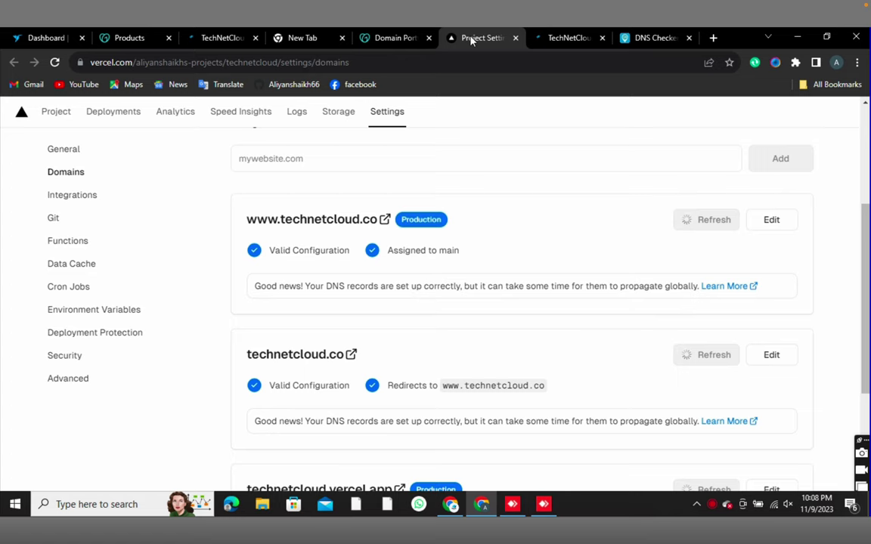
{"action": "scroll", "coordinate": [427, 244], "scroll_direction": "up", "scroll_amount": 3}
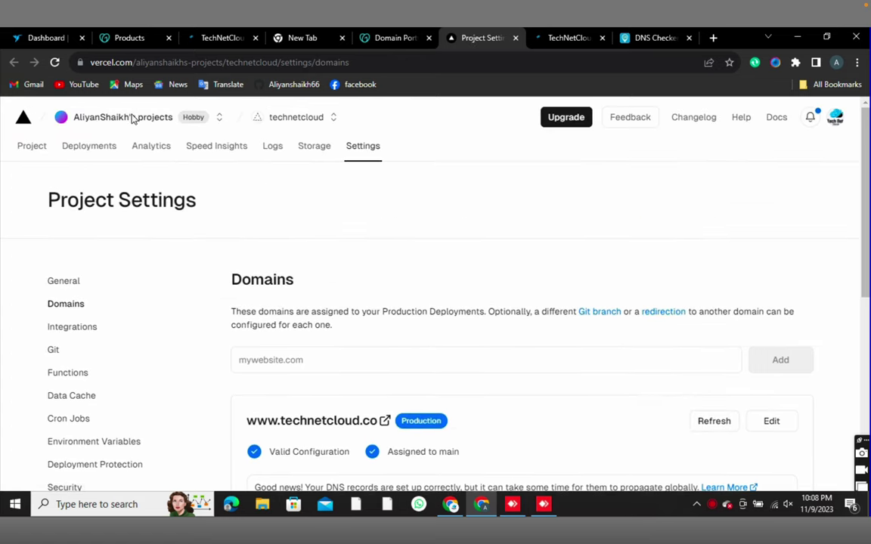
{"action": "left_click", "coordinate": [219, 121]}
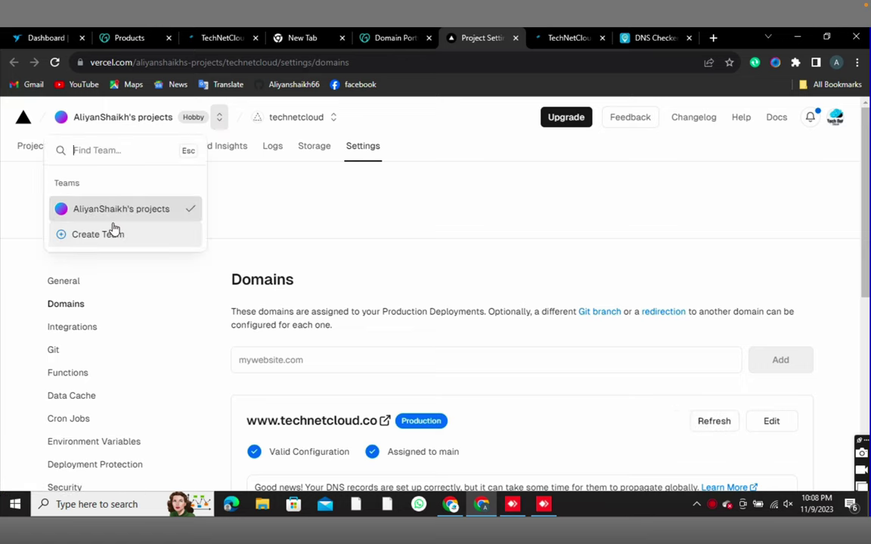
{"action": "scroll", "coordinate": [114, 229], "scroll_direction": "down", "scroll_amount": 1}
{"action": "mouse_move", "coordinate": [152, 199]}
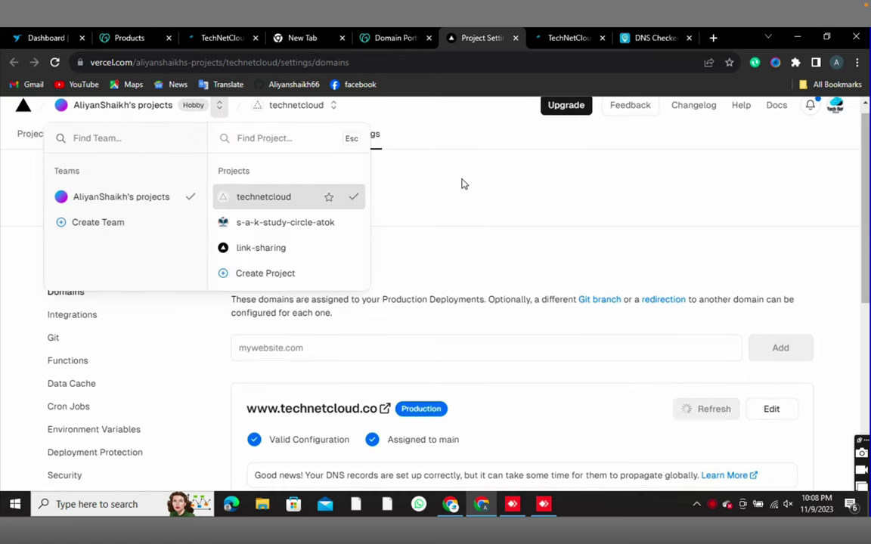
{"action": "left_click", "coordinate": [439, 189]}
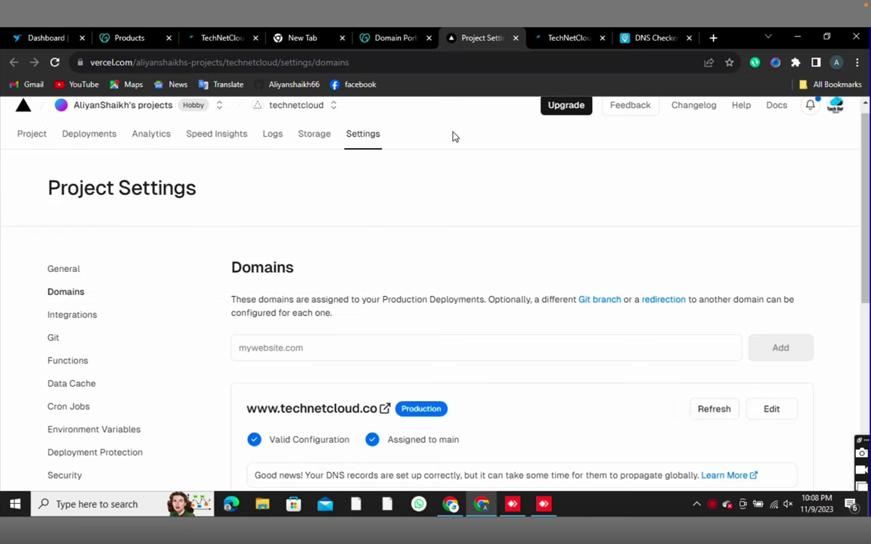
{"action": "scroll", "coordinate": [359, 199], "scroll_direction": "up", "scroll_amount": 1}
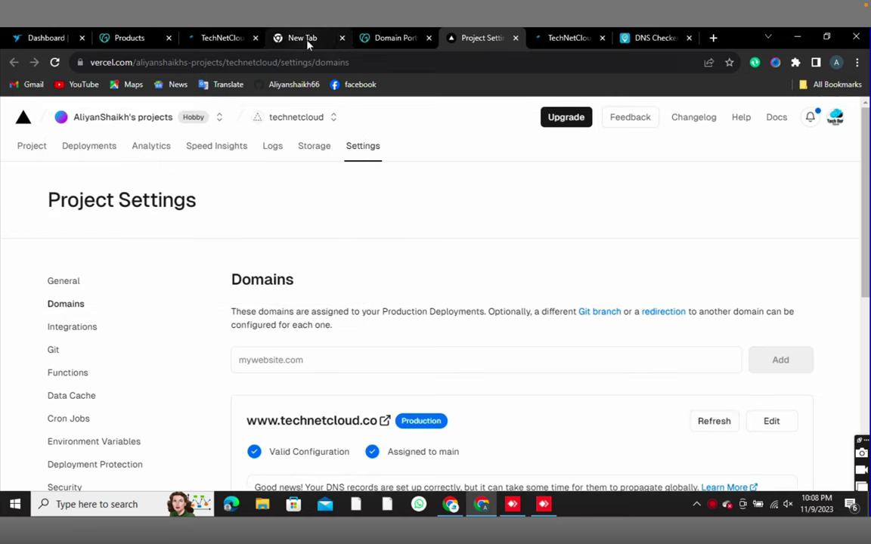
- Open the link-sharing project from the Vercel projects overview and display its production deployment
{"action": "left_click", "coordinate": [23, 148]}
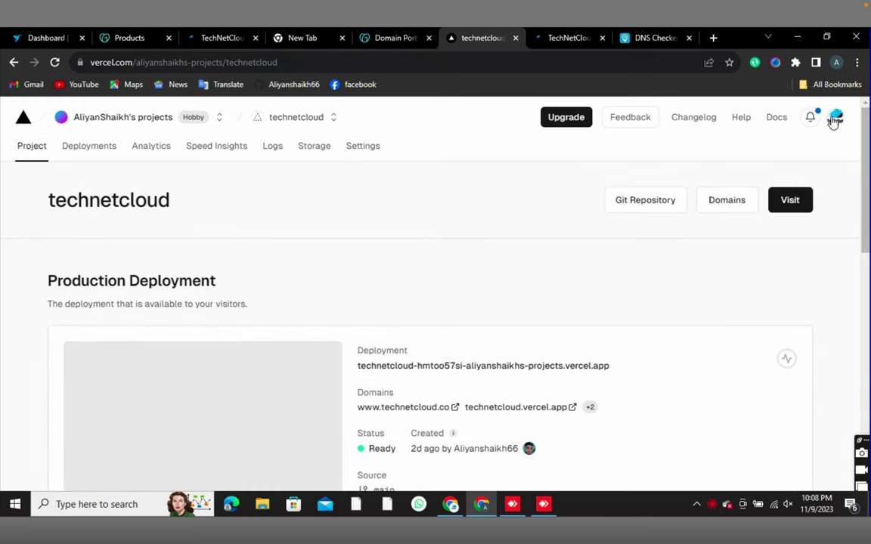
{"action": "left_click", "coordinate": [26, 119]}
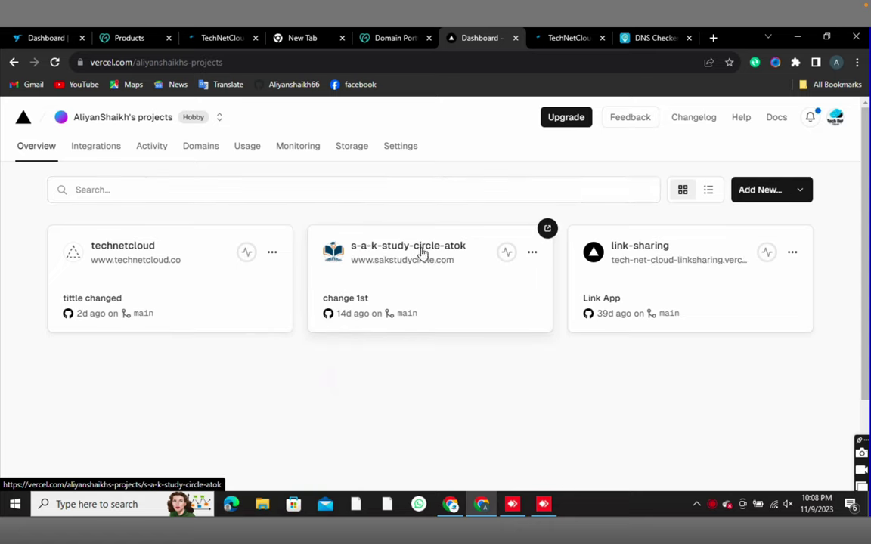
{"action": "left_click", "coordinate": [641, 251]}
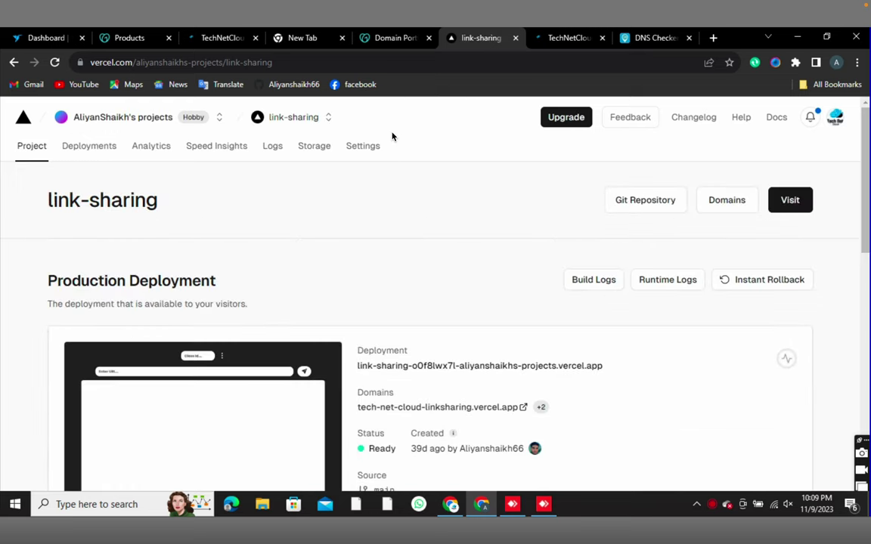
{"action": "scroll", "coordinate": [257, 242], "scroll_direction": "down", "scroll_amount": 1}
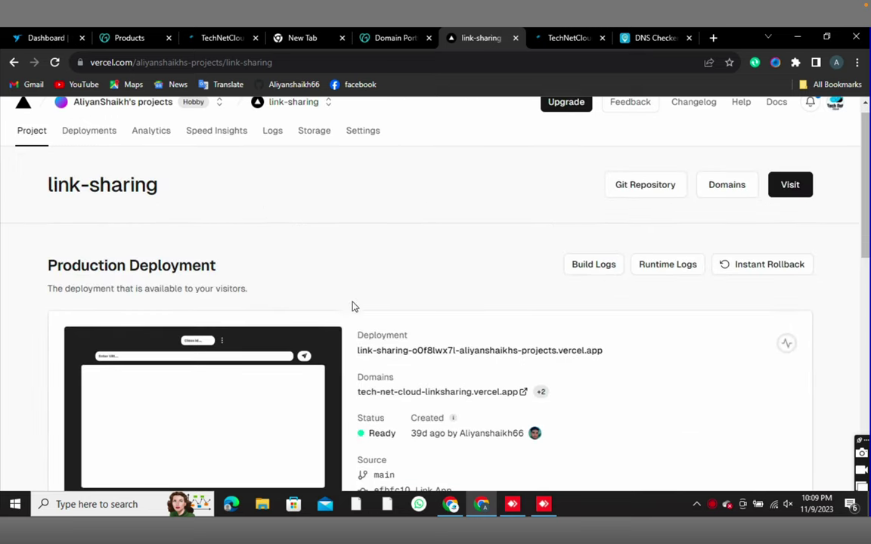
{"action": "left_click", "coordinate": [479, 352]}
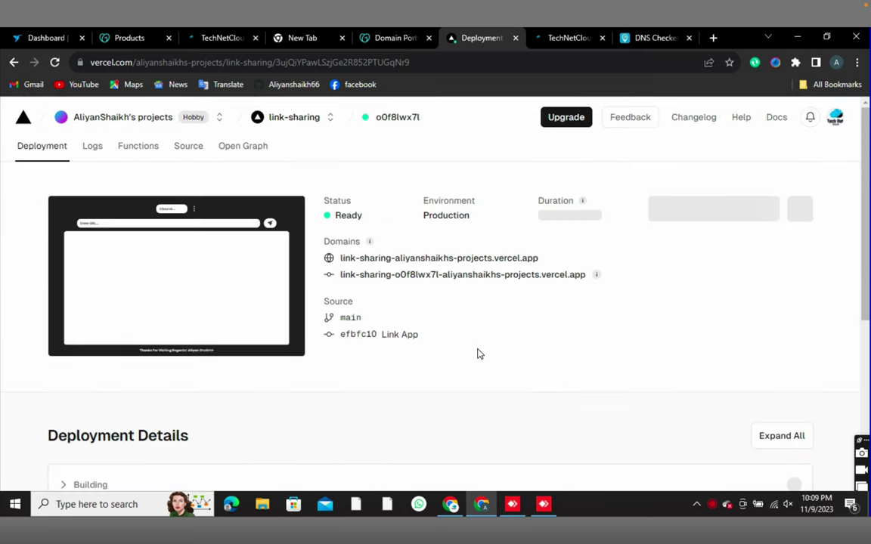
- Visit tech-net-cloud-linksharing.vercel.app and submit the test entry "sgsfsfd" under the ID b1
{"action": "left_click", "coordinate": [402, 257]}
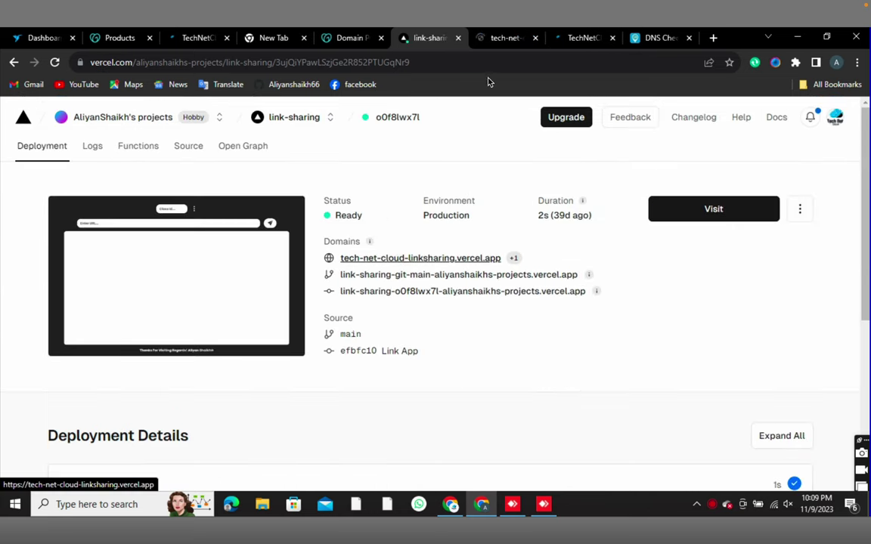
{"action": "left_click", "coordinate": [499, 40]}
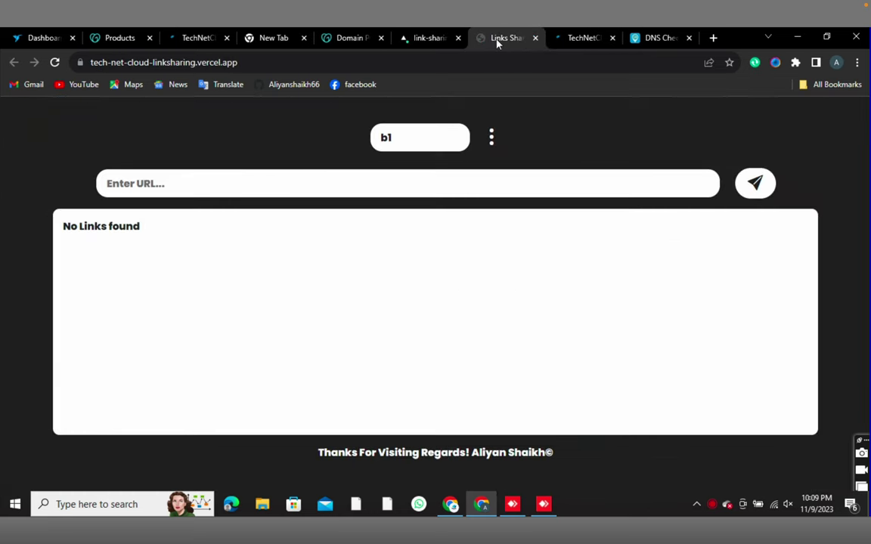
{"action": "double_click", "coordinate": [405, 137]}
{"action": "left_click", "coordinate": [181, 183]}
{"action": "type", "text": "sgsfsfd"}
{"action": "key", "text": "Return"}
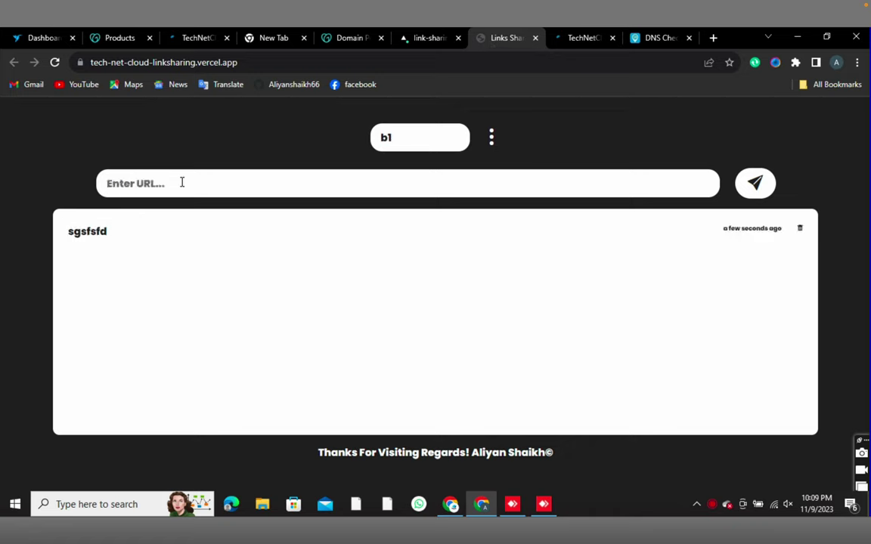
- Examine the submitted entry and the parts of the link-sharing site's address, and close the site
{"action": "left_click_drag", "start_coordinate": [62, 231], "coordinate": [146, 241]}
{"action": "left_click", "coordinate": [128, 109]}
{"action": "left_click_drag", "start_coordinate": [104, 62], "coordinate": [239, 62]}
{"action": "left_click", "coordinate": [227, 62]}
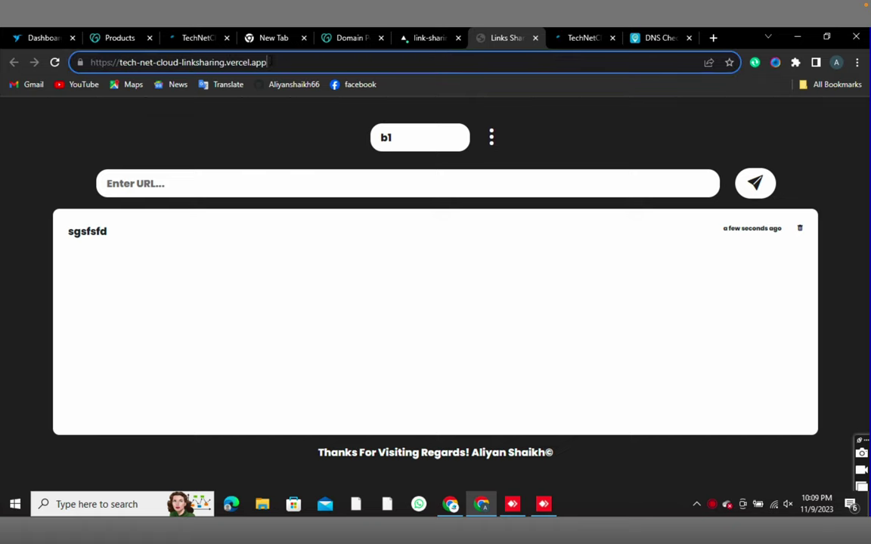
{"action": "double_click", "coordinate": [259, 62]}
{"action": "left_click", "coordinate": [213, 124]}
{"action": "double_click", "coordinate": [204, 62]}
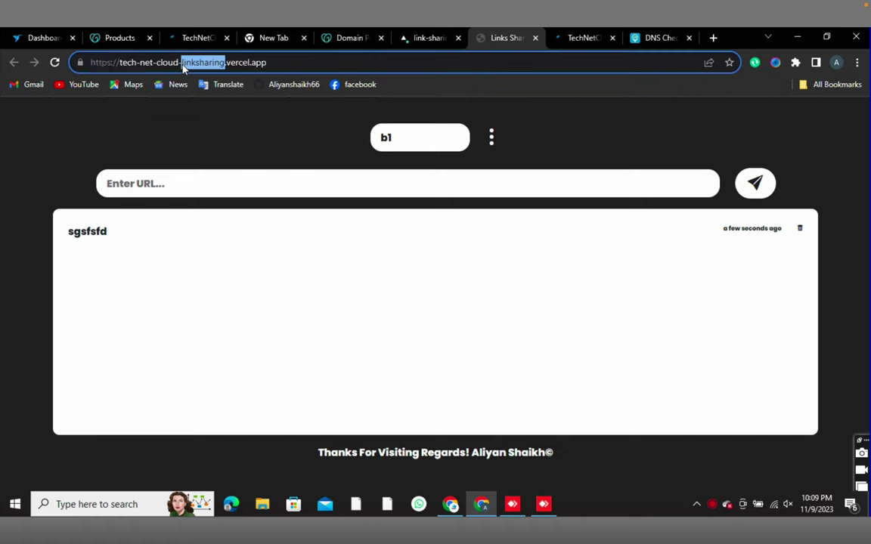
{"action": "key", "text": "ctrl+a"}
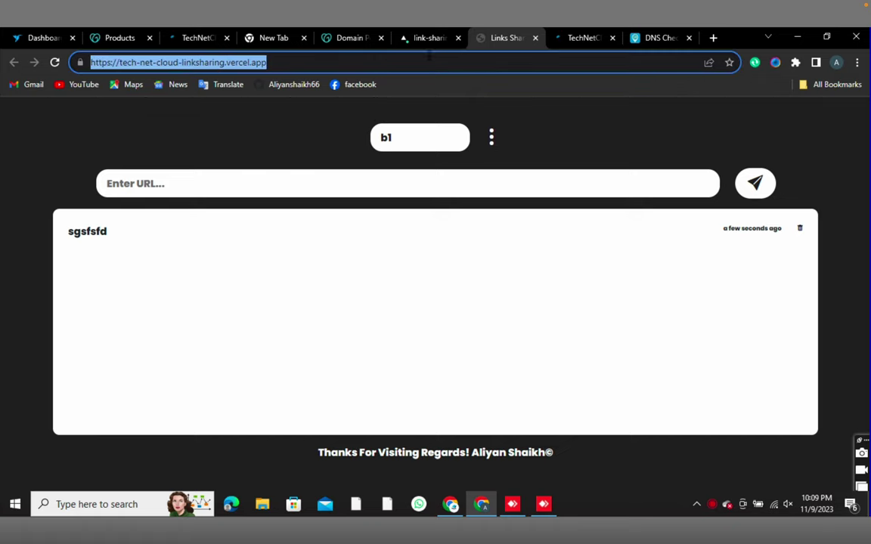
{"action": "left_click", "coordinate": [535, 38]}
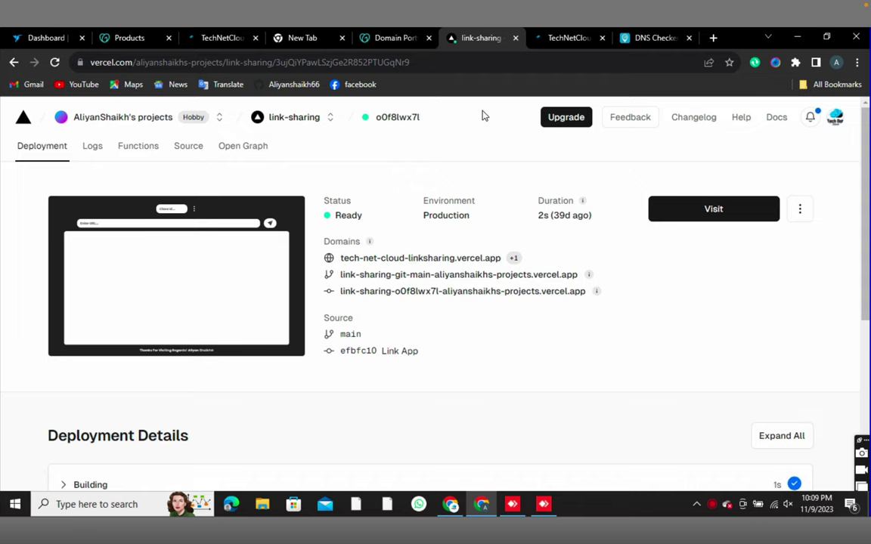
- Expand the link-sharing deployment's Assigning Domains details and open the domain management for link-sharing-seven.vercel.app
{"action": "left_click", "coordinate": [188, 146]}
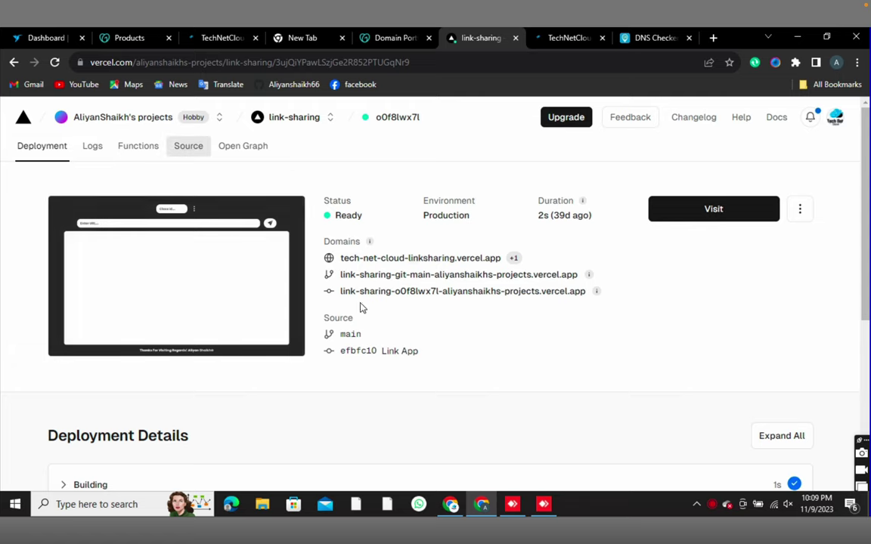
{"action": "scroll", "coordinate": [360, 308], "scroll_direction": "down", "scroll_amount": 2}
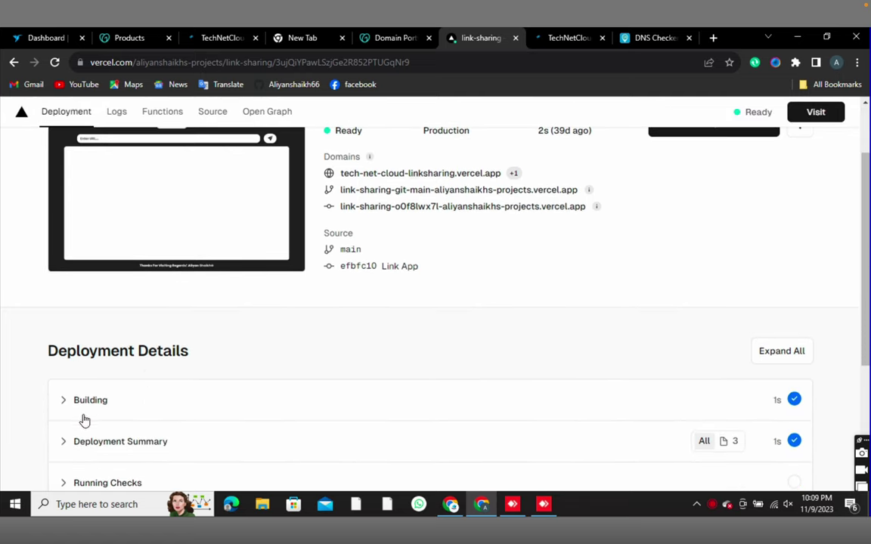
{"action": "scroll", "coordinate": [130, 477], "scroll_direction": "down", "scroll_amount": 2}
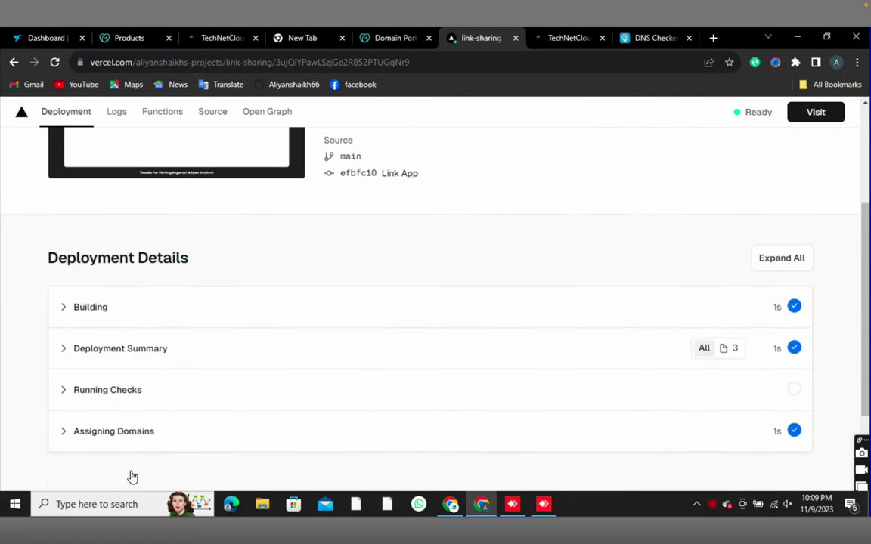
{"action": "left_click", "coordinate": [67, 432]}
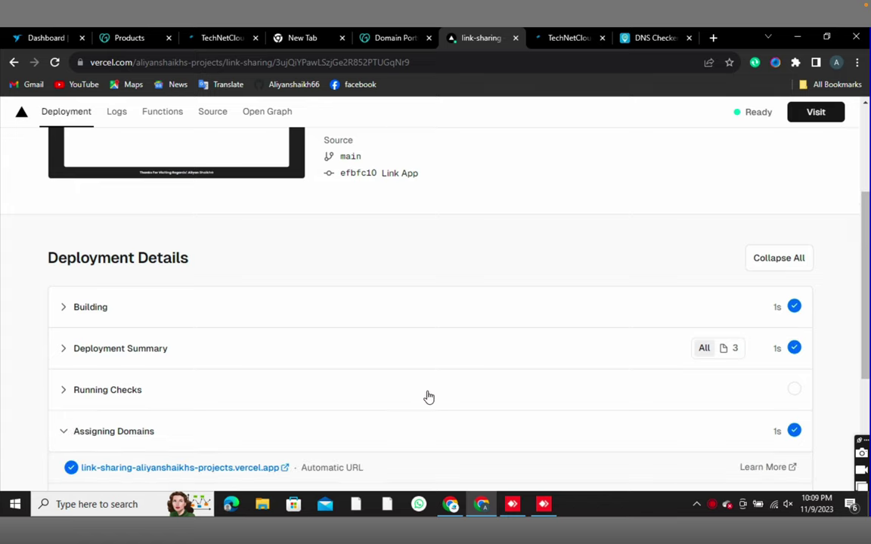
{"action": "scroll", "coordinate": [428, 397], "scroll_direction": "down", "scroll_amount": 3}
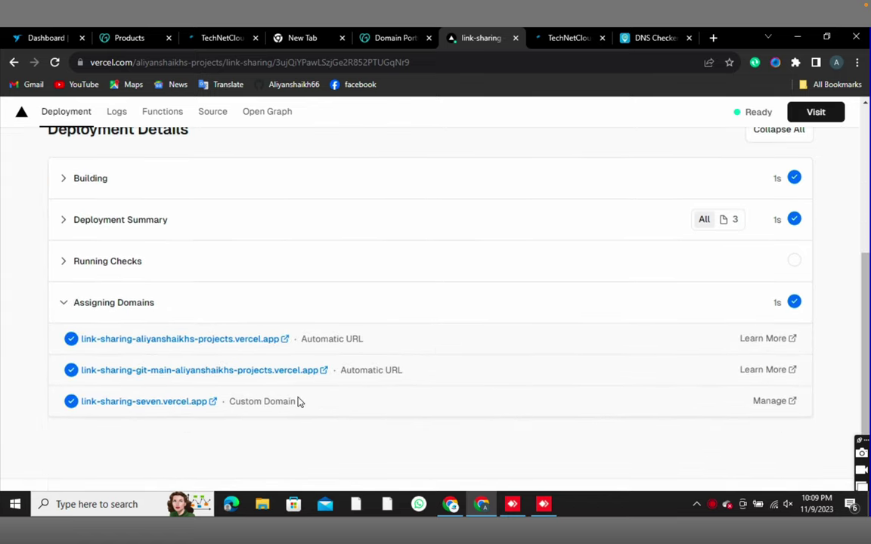
{"action": "left_click", "coordinate": [774, 402]}
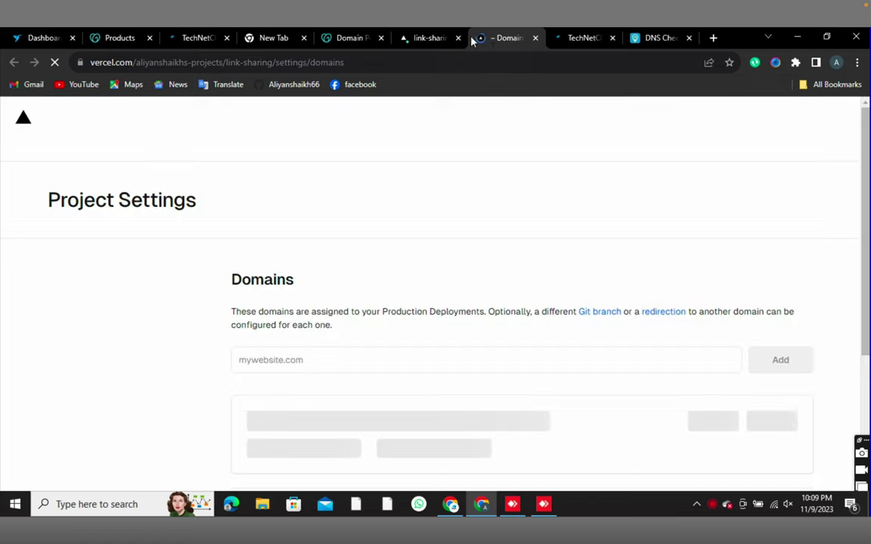
- Try to add technetcloud.co without a redirect to the link-sharing project's domains, and decline moving the domains from the technetcloud project
{"action": "left_click", "coordinate": [458, 38]}
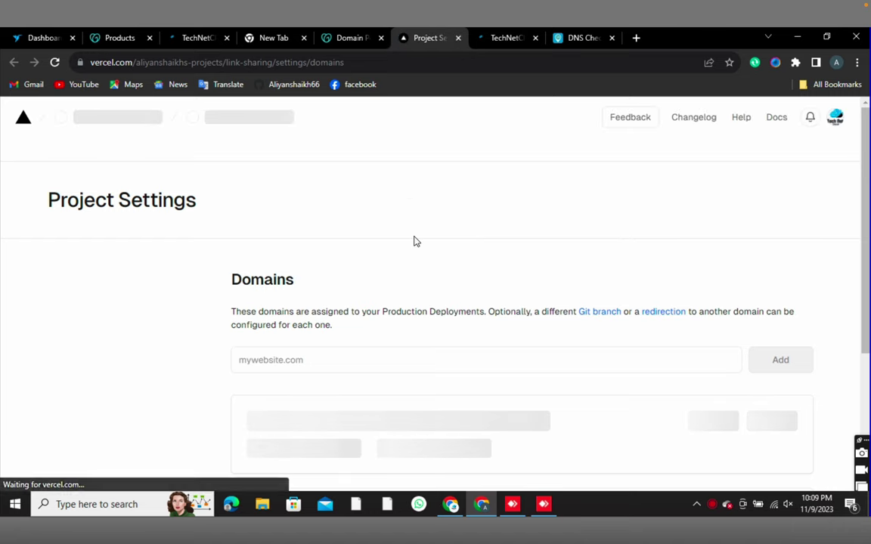
{"action": "scroll", "coordinate": [414, 241], "scroll_direction": "down", "scroll_amount": 1}
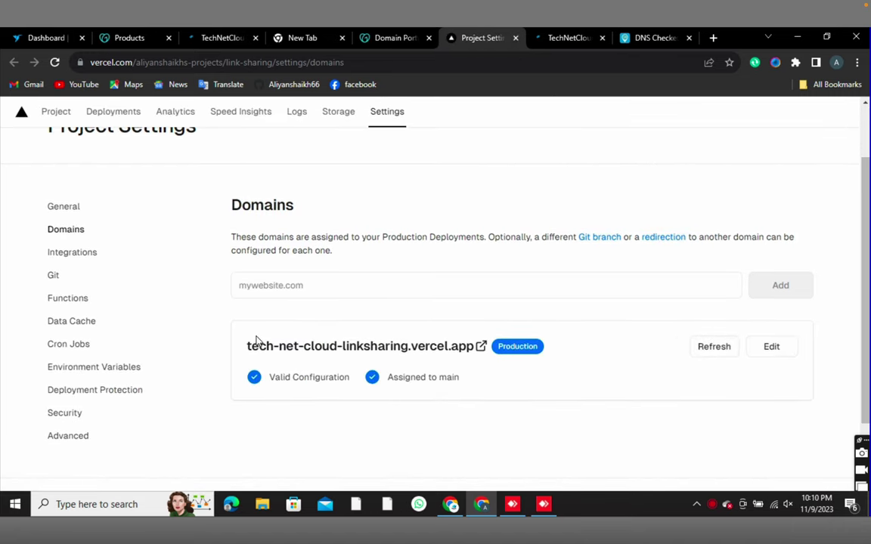
{"action": "left_click", "coordinate": [297, 289]}
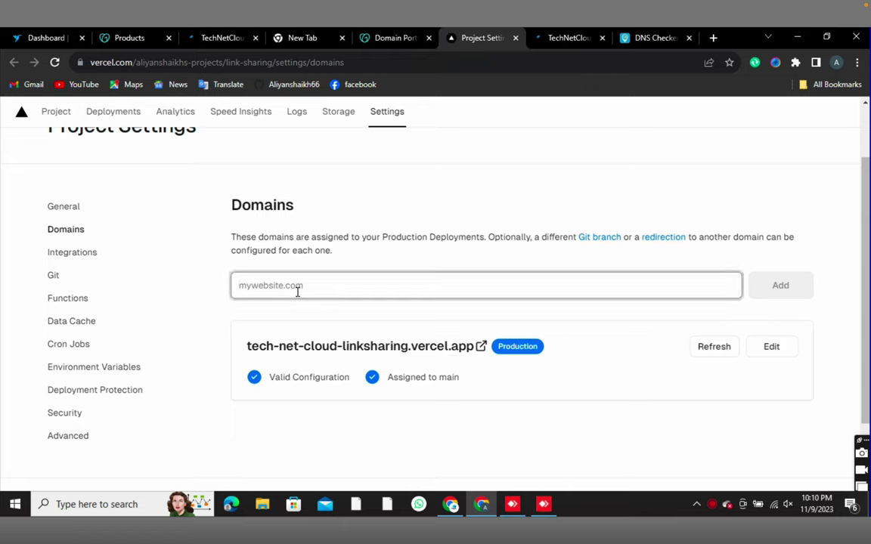
{"action": "type", "text": "technet"}
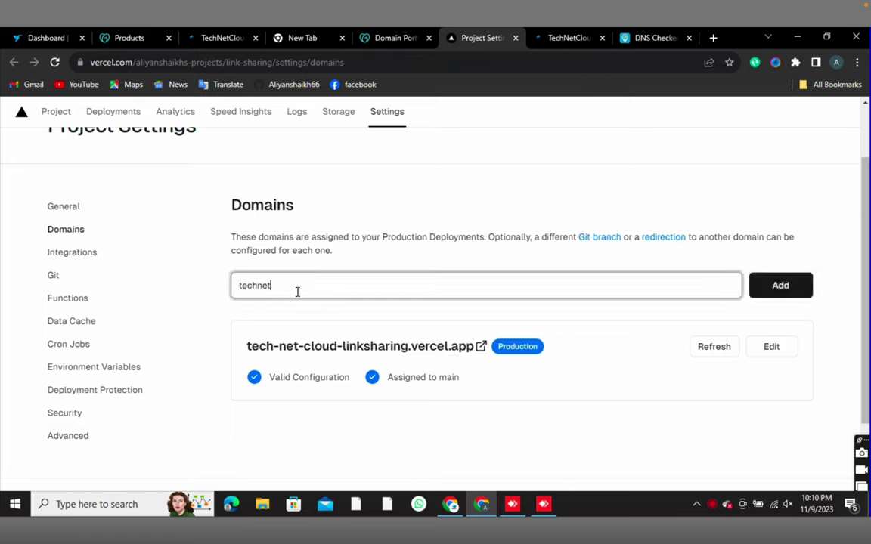
{"action": "type", "text": "cloud.co"}
{"action": "left_click", "coordinate": [781, 286]}
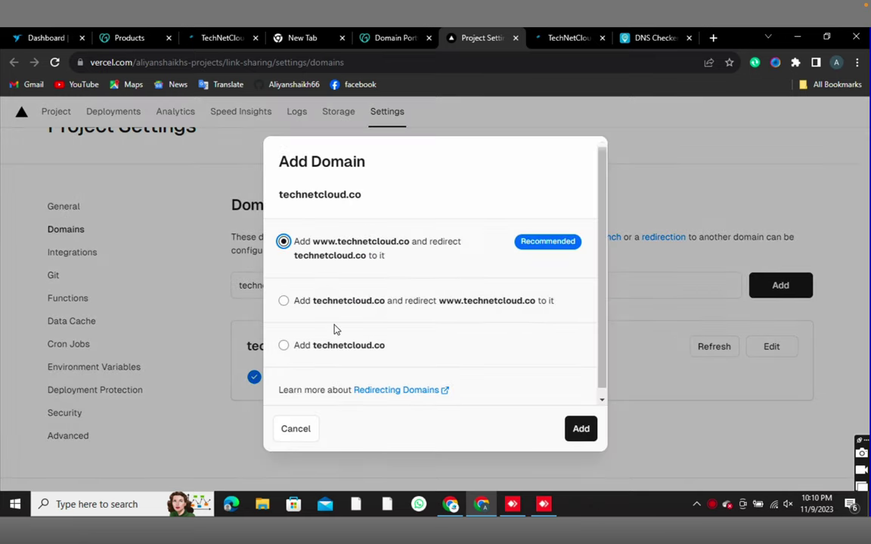
{"action": "left_click", "coordinate": [284, 347]}
{"action": "left_click", "coordinate": [582, 428]}
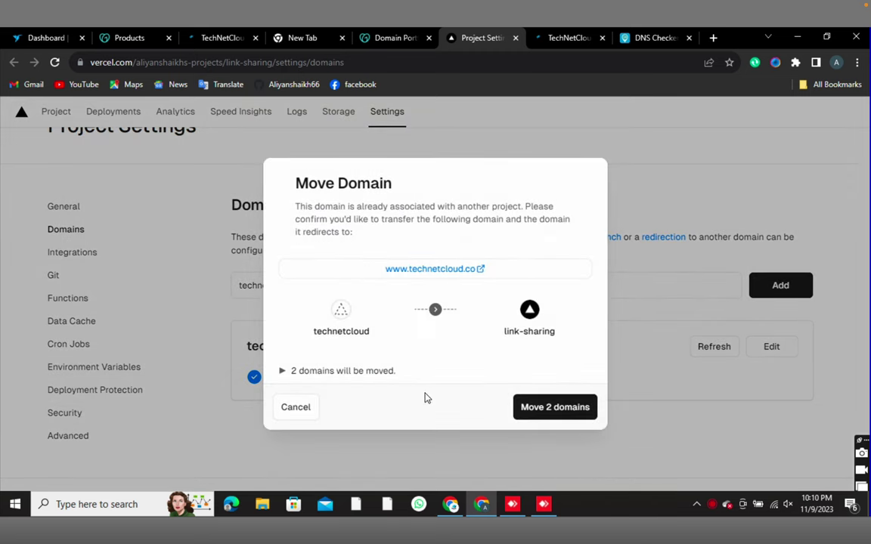
{"action": "left_click", "coordinate": [297, 409]}
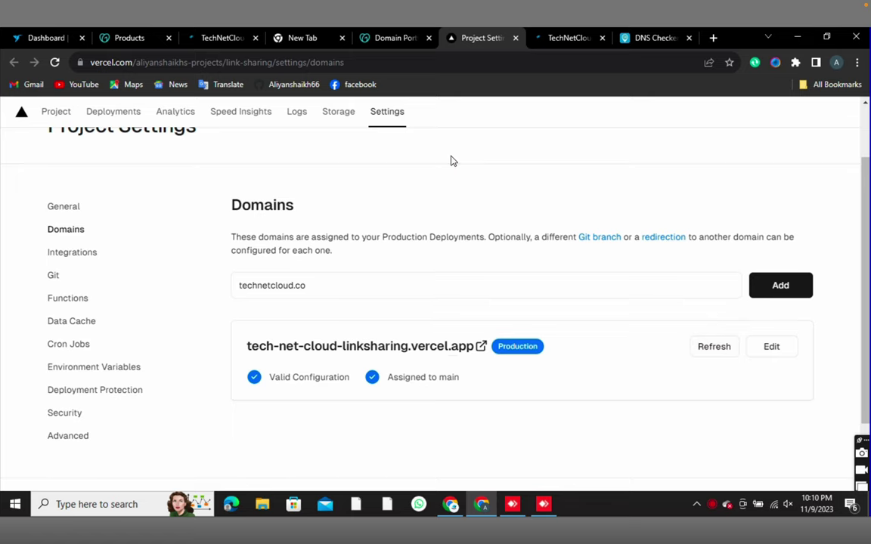
- Switch to GoDaddy and look over the A record for @ in technetcloud.co's DNS records
{"action": "left_click", "coordinate": [389, 38]}
{"action": "scroll", "coordinate": [331, 276], "scroll_direction": "down", "scroll_amount": 1}
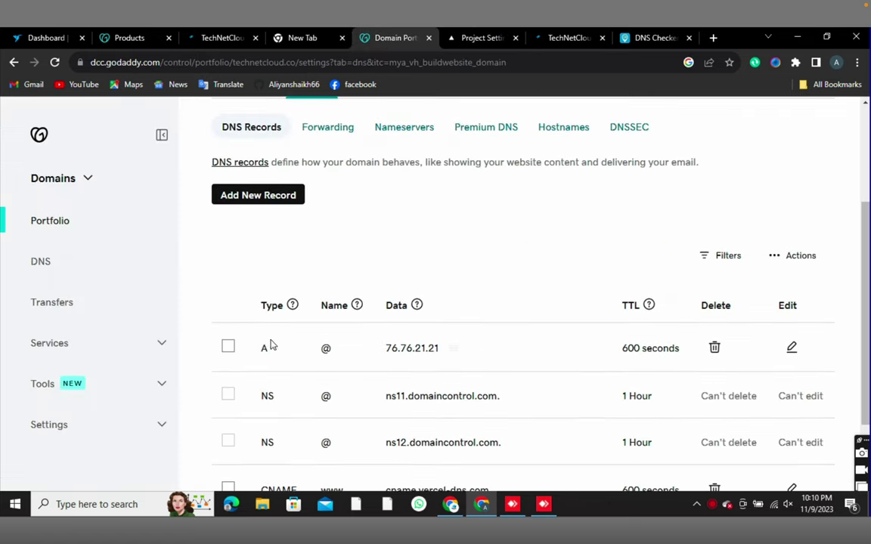
{"action": "left_click_drag", "start_coordinate": [316, 352], "coordinate": [457, 356]}
{"action": "mouse_move", "coordinate": [322, 356]}
{"action": "left_mouse_down"}
{"action": "mouse_move", "coordinate": [379, 356]}
{"action": "mouse_move", "coordinate": [327, 349]}
{"action": "left_mouse_up"}
{"action": "left_click", "coordinate": [327, 349]}
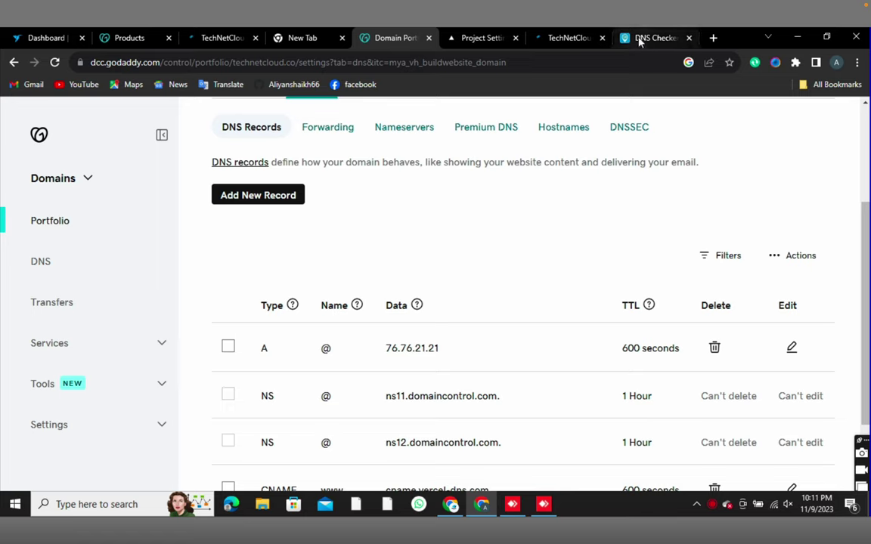
- Switch to Vercel and add the subdomain air.technetcloud.co to the link-sharing project's domains
{"action": "left_click", "coordinate": [470, 42]}
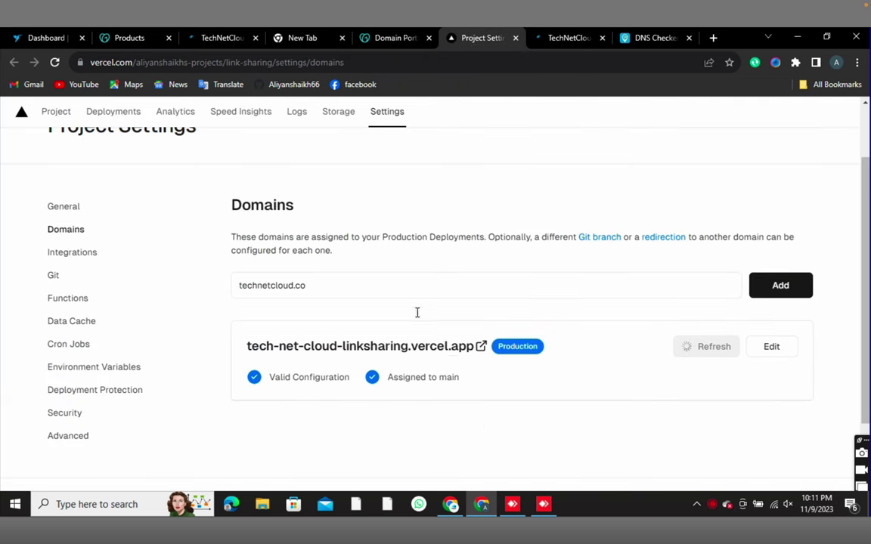
{"action": "left_click", "coordinate": [668, 288]}
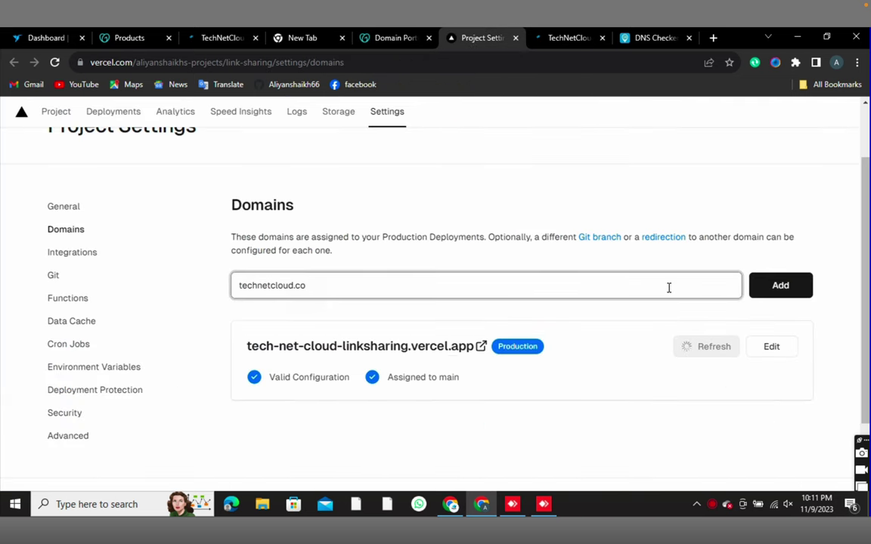
{"action": "key", "text": "super+Left"}
{"action": "key", "text": "super+Up"}
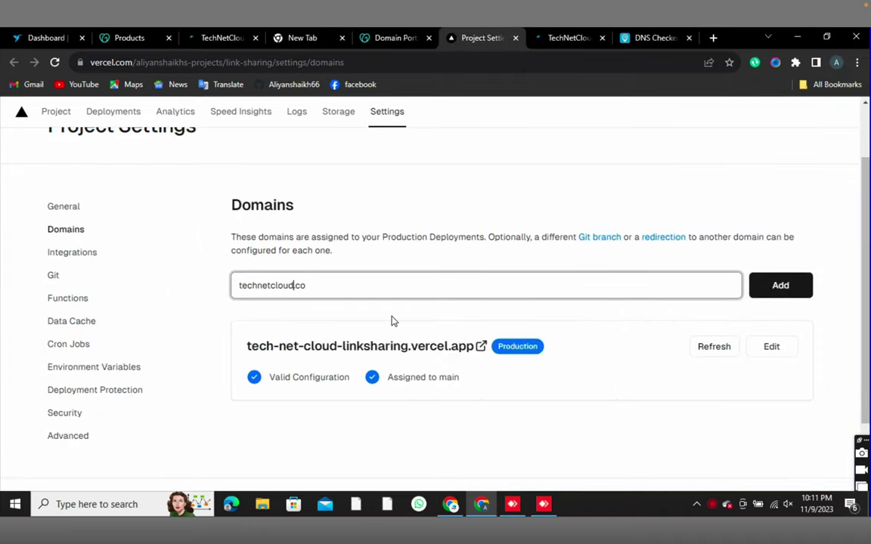
{"action": "key", "text": "Home"}
{"action": "type", "text": "air."}
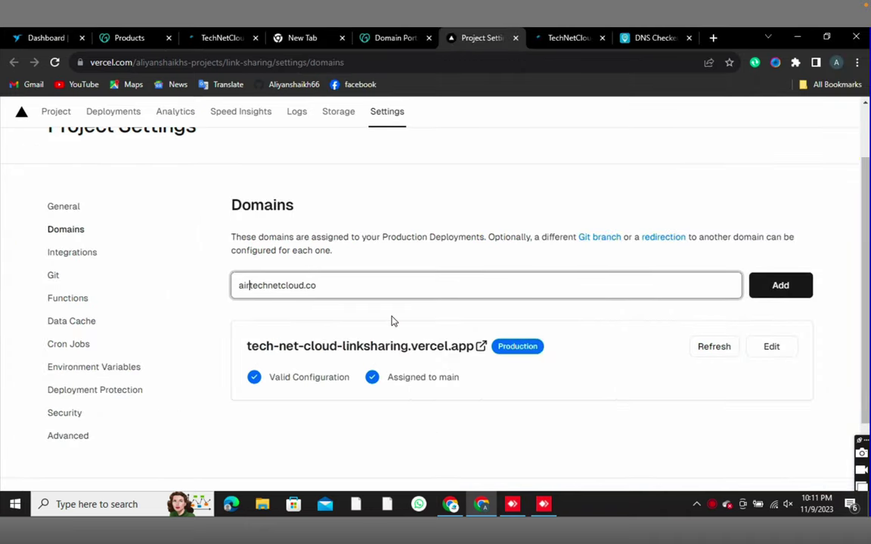
{"action": "left_click", "coordinate": [783, 286]}
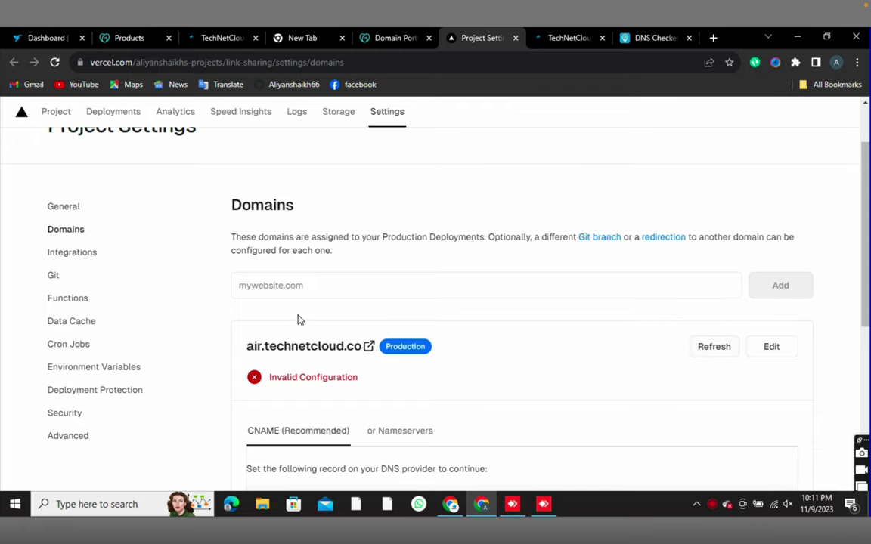
- Review the CNAME record required for air.technetcloud.co and remove that domain from the link-sharing project
{"action": "scroll", "coordinate": [298, 317], "scroll_direction": "down", "scroll_amount": 2}
{"action": "scroll", "coordinate": [299, 315], "scroll_direction": "down", "scroll_amount": 1}
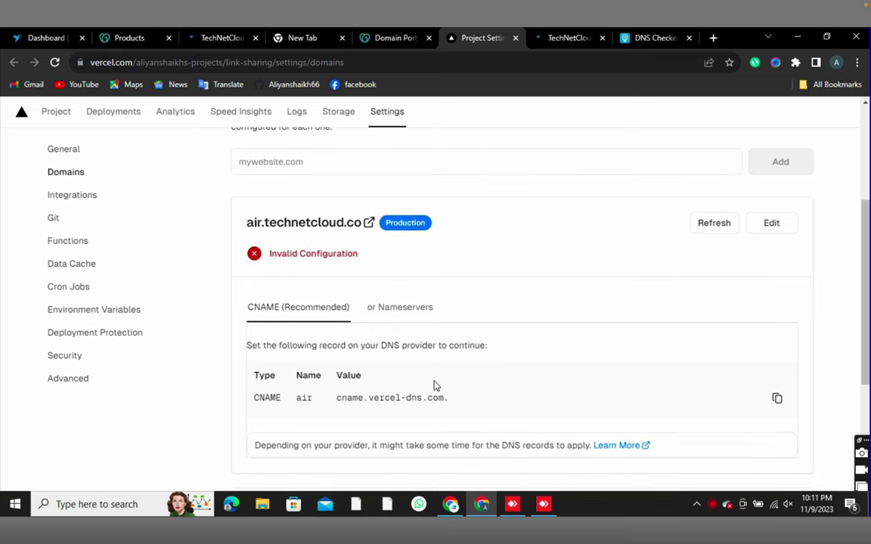
{"action": "scroll", "coordinate": [508, 274], "scroll_direction": "up", "scroll_amount": 1}
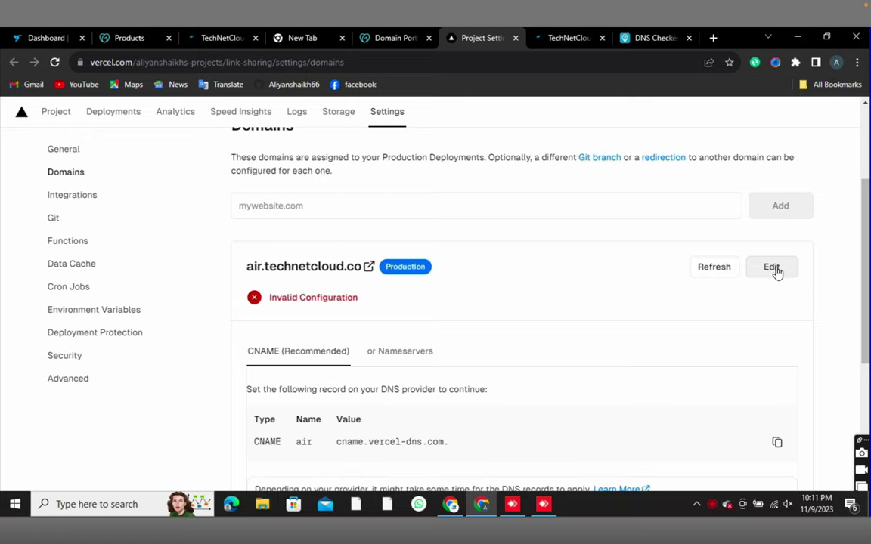
{"action": "left_click", "coordinate": [772, 268]}
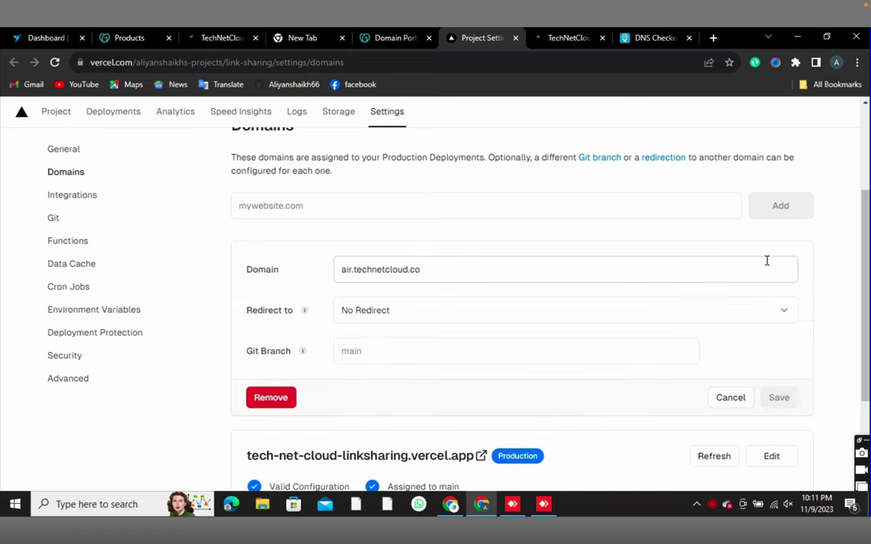
{"action": "left_click", "coordinate": [257, 399]}
{"action": "left_click", "coordinate": [563, 363]}
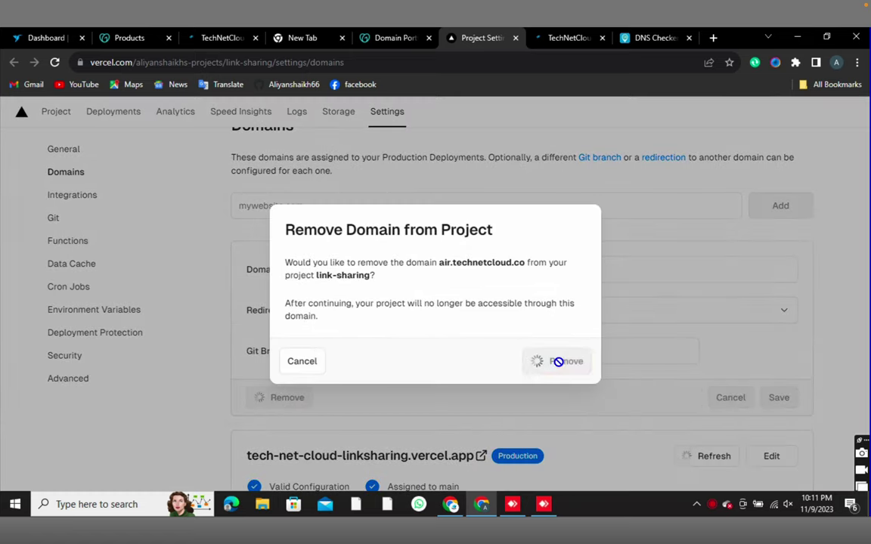
- Add air.technetcloud.co to the link-sharing project's domains again and copy its CNAME value cname.vercel-dns.com
{"action": "left_click", "coordinate": [309, 200]}
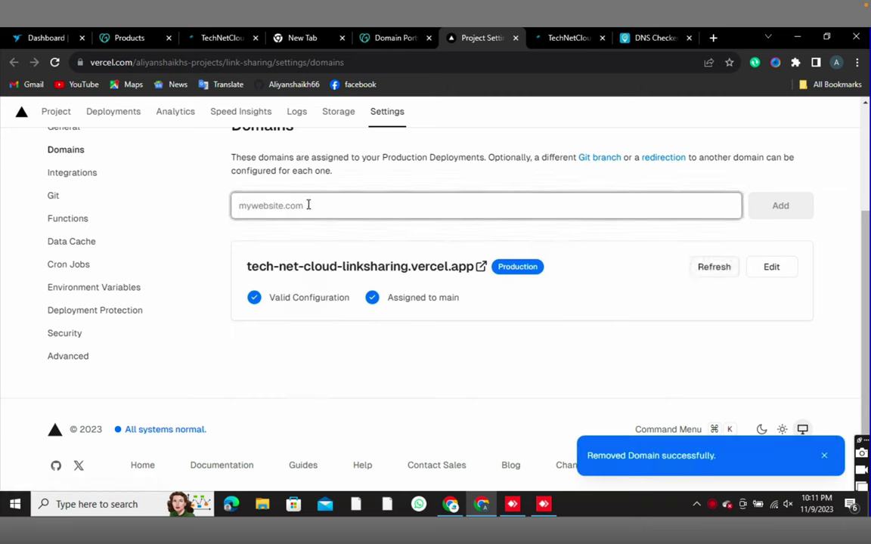
{"action": "type", "text": "air.technetcloud.co"}
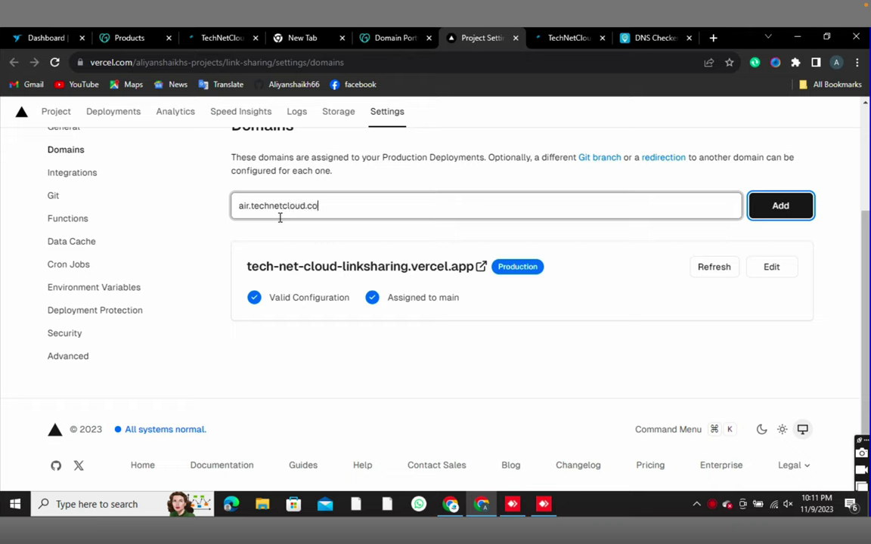
{"action": "left_click", "coordinate": [765, 197]}
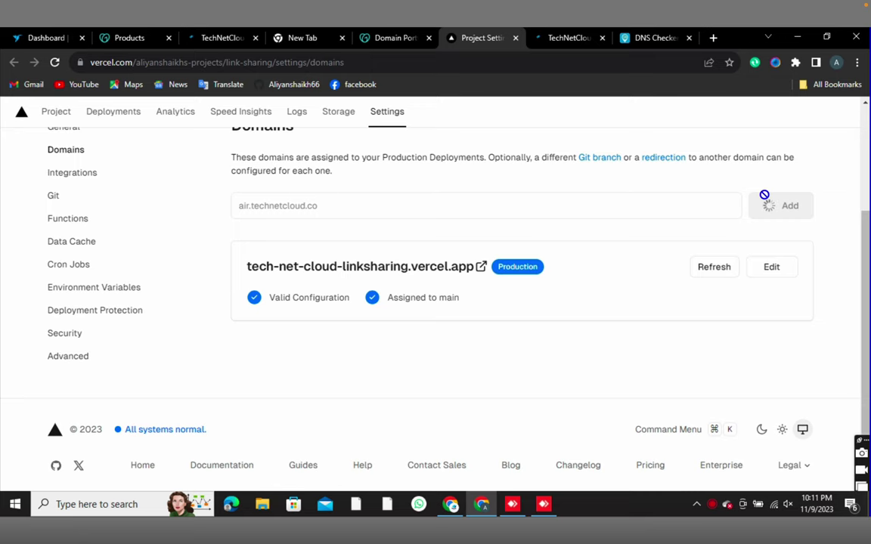
{"action": "scroll", "coordinate": [528, 278], "scroll_direction": "down", "scroll_amount": 1}
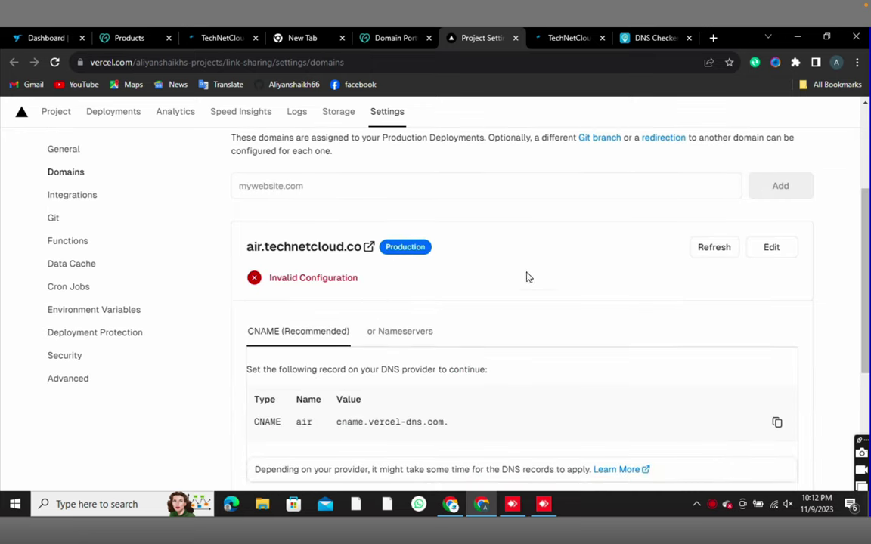
{"action": "scroll", "coordinate": [507, 383], "scroll_direction": "down", "scroll_amount": 1}
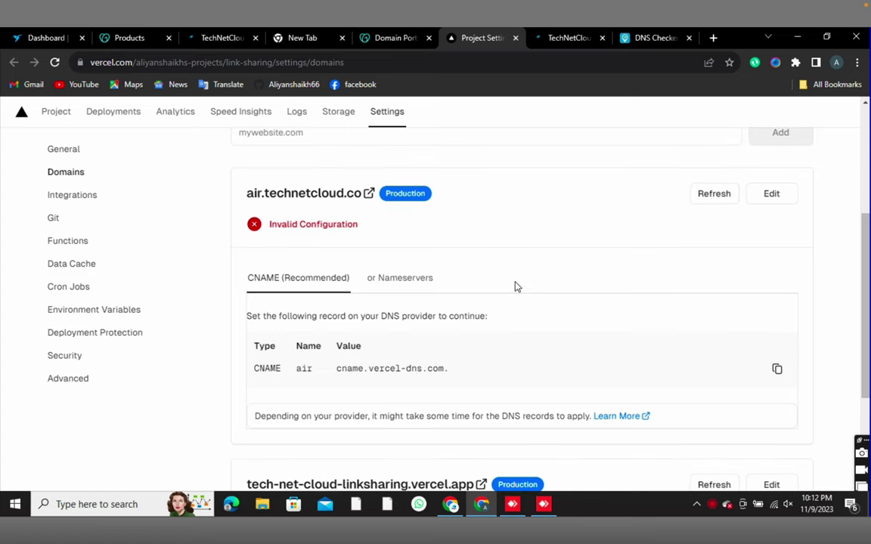
{"action": "triple_click", "coordinate": [362, 370]}
{"action": "key", "text": "ctrl+c"}
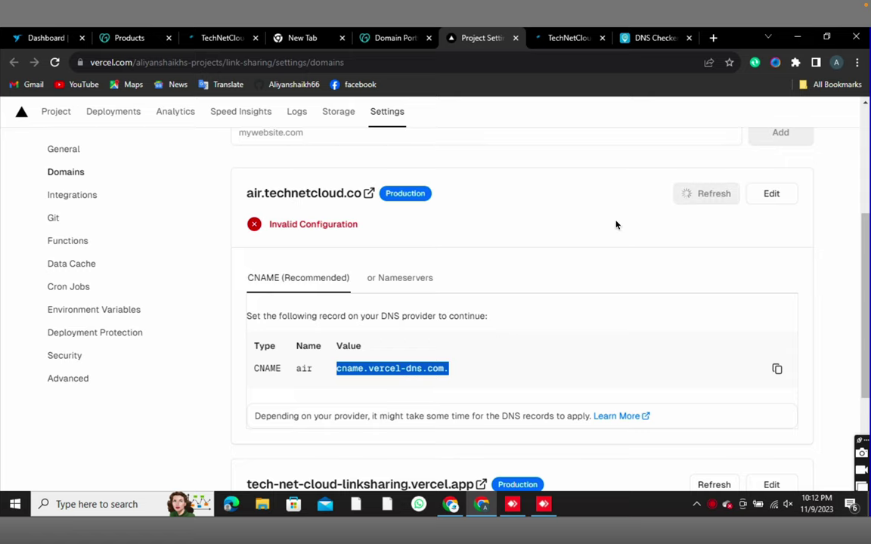
- Switch to GoDaddy and fill in a new CNAME record for technetcloud.co with name air and value cname.vercel-dns.com
{"action": "left_click", "coordinate": [387, 40]}
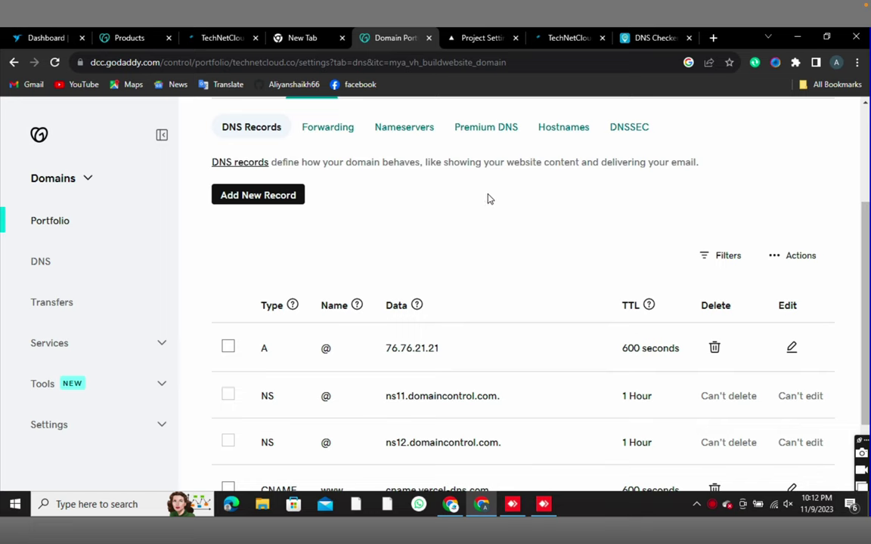
{"action": "left_click", "coordinate": [261, 197]}
{"action": "left_click", "coordinate": [296, 281]}
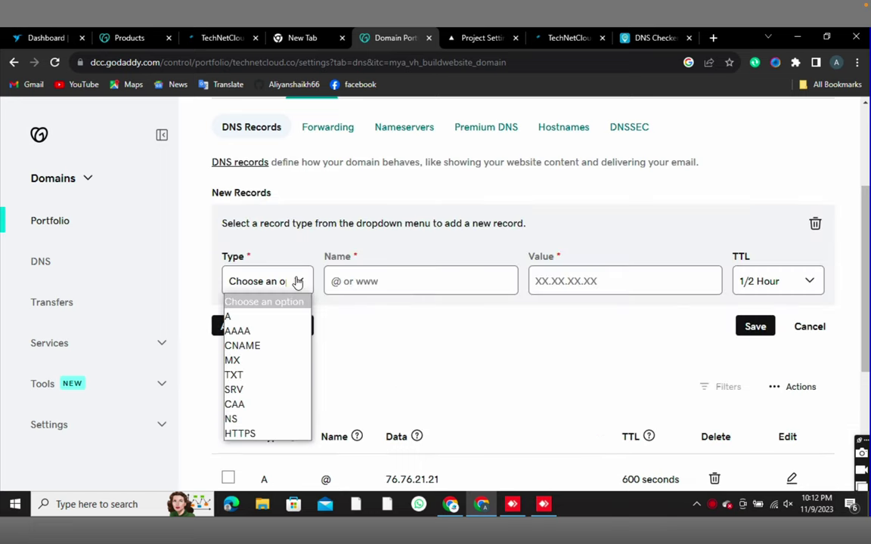
{"action": "left_click", "coordinate": [243, 345]}
{"action": "left_click", "coordinate": [355, 281]}
{"action": "type", "text": "air"}
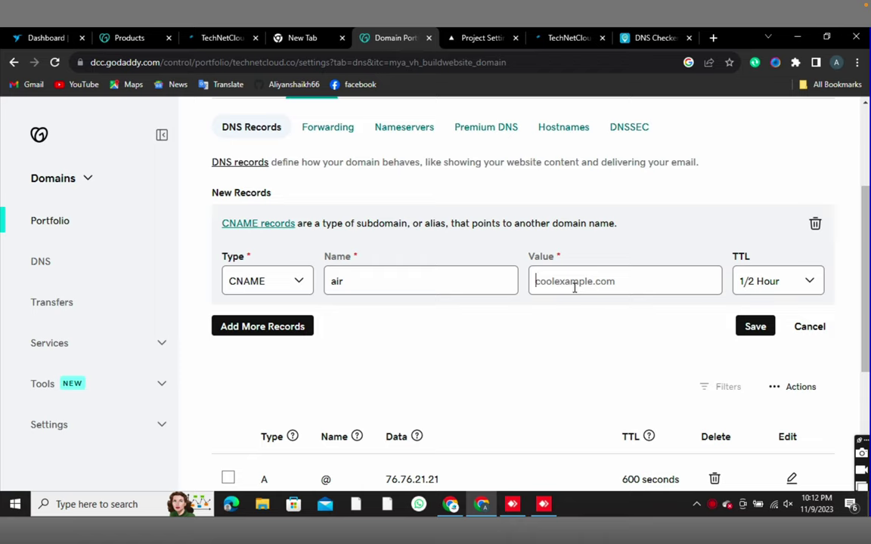
{"action": "key", "text": "ctrl+v"}
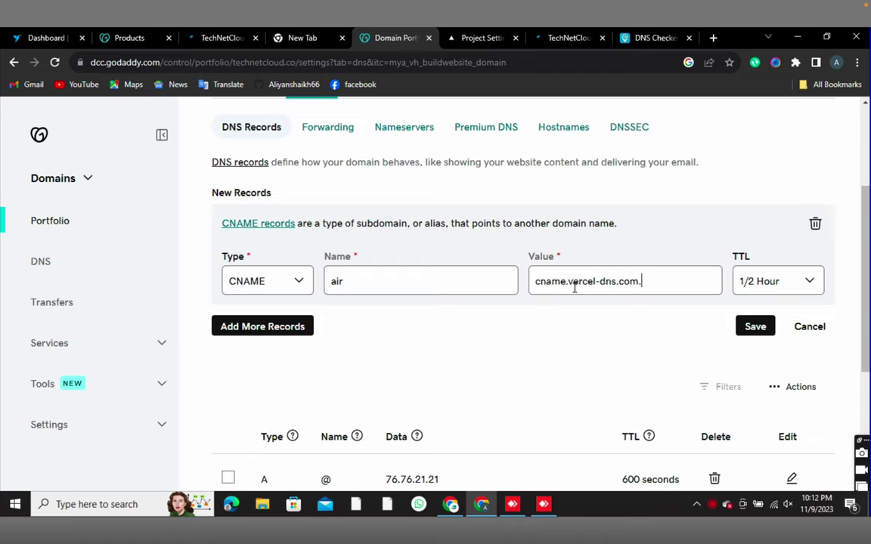
- Give the new CNAME record a custom TTL of 600 seconds and save it
{"action": "left_click", "coordinate": [803, 282]}
{"action": "left_click", "coordinate": [769, 376]}
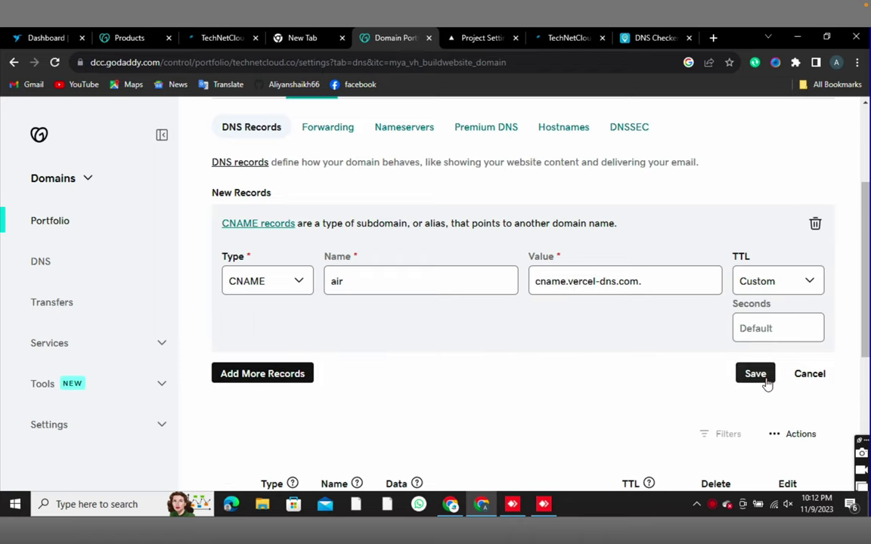
{"action": "left_click", "coordinate": [759, 328]}
{"action": "type", "text": "600"}
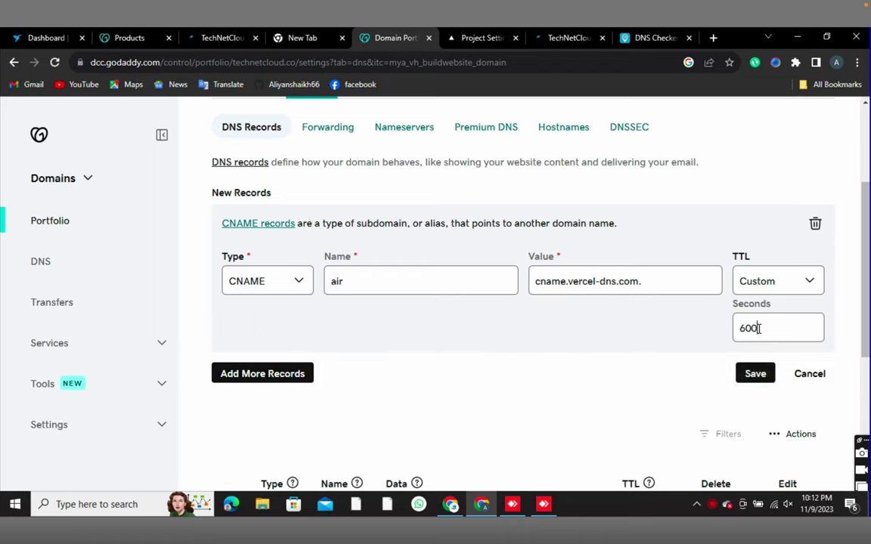
{"action": "left_click", "coordinate": [755, 373]}
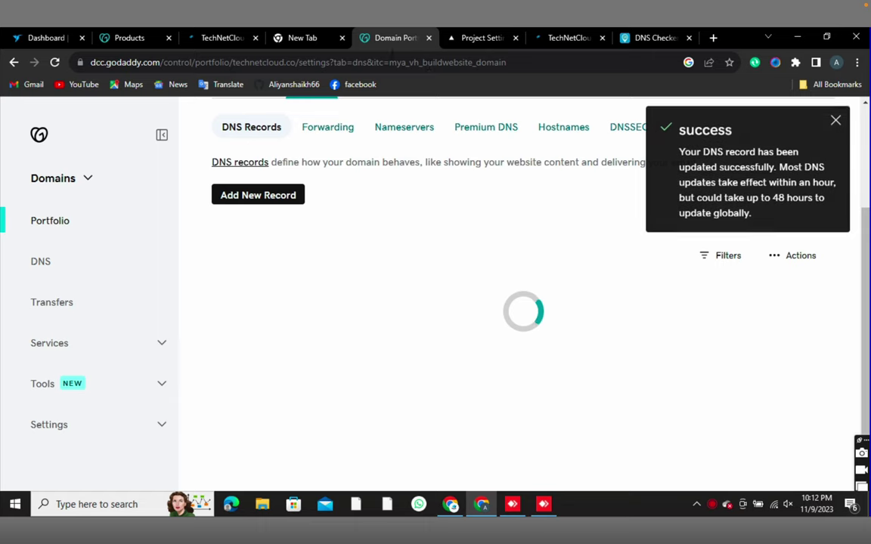
- Switch to DNS Checker and check the CNAME propagation of air.technetcloud.co across the listed servers
{"action": "left_click", "coordinate": [649, 42]}
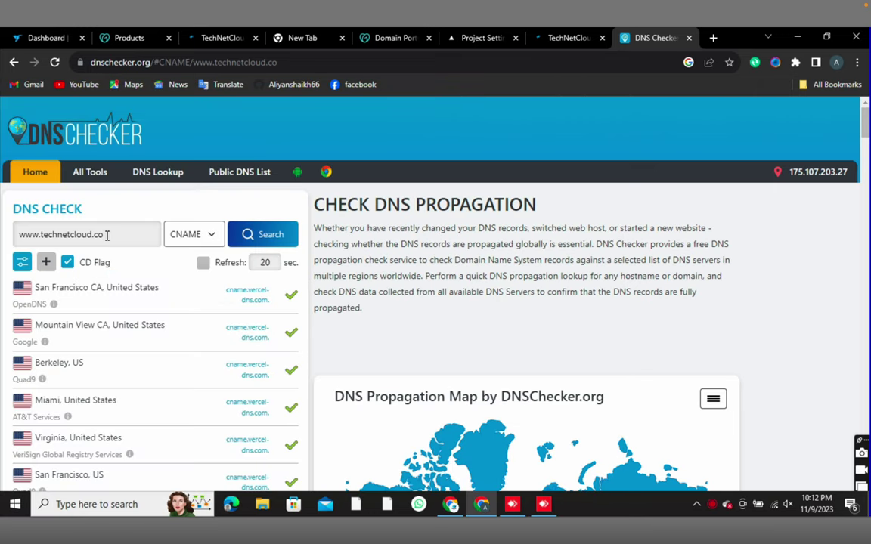
{"action": "key", "text": "BackSpace"}
{"action": "key", "text": "BackSpace"}
{"action": "key", "text": "BackSpace"}
{"action": "type", "text": "air."}
{"action": "key", "text": "Return"}
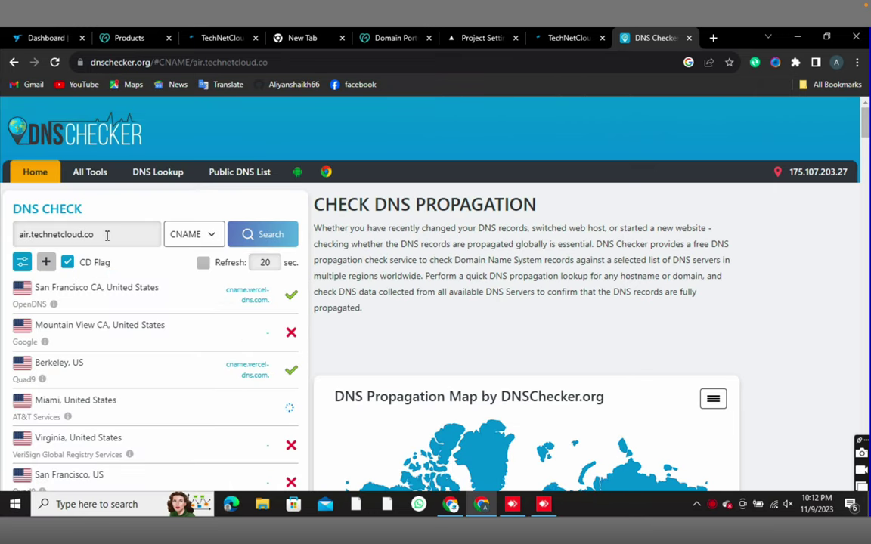
{"action": "scroll", "coordinate": [237, 414], "scroll_direction": "down", "scroll_amount": 1}
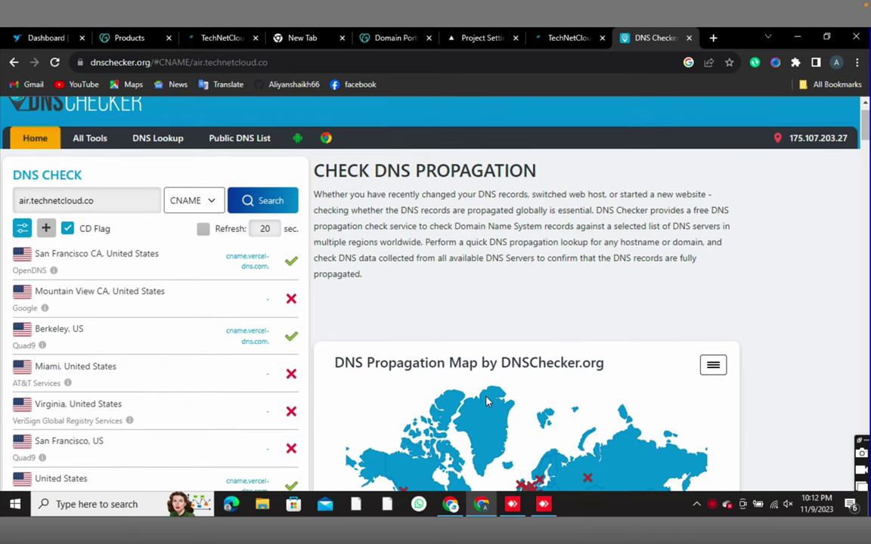
{"action": "scroll", "coordinate": [437, 356], "scroll_direction": "down", "scroll_amount": 1}
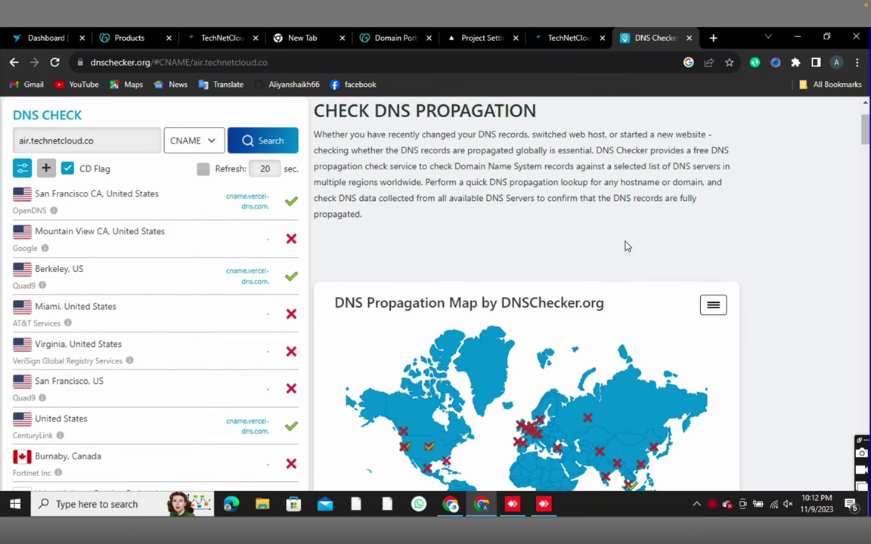
- Switch to Vercel, open the air.technetcloud.co site from the link-sharing domains, reload it and close it
{"action": "left_click", "coordinate": [464, 38]}
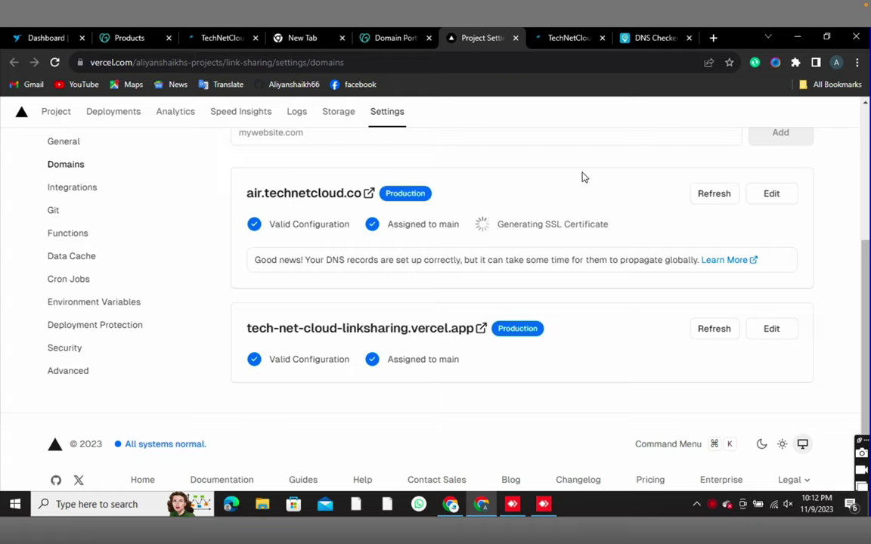
{"action": "left_click", "coordinate": [330, 201]}
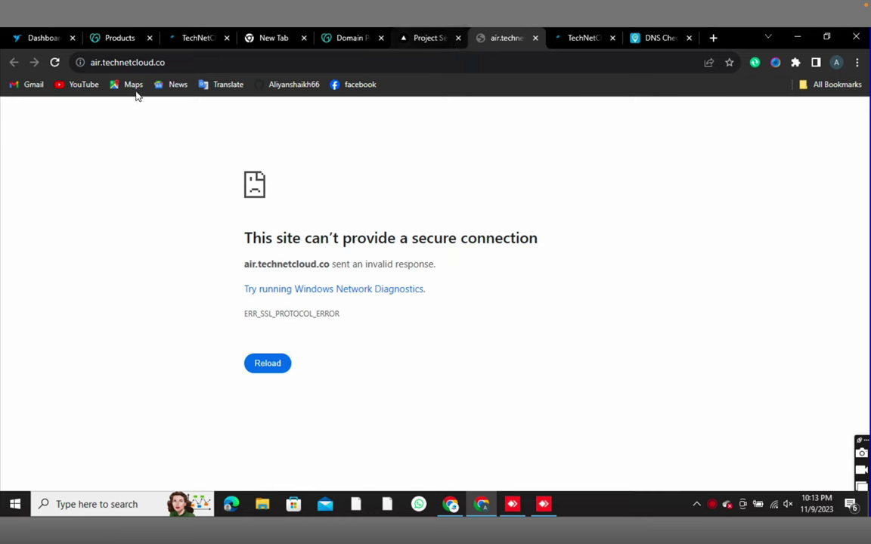
{"action": "left_click", "coordinate": [55, 63]}
{"action": "left_click", "coordinate": [535, 38]}
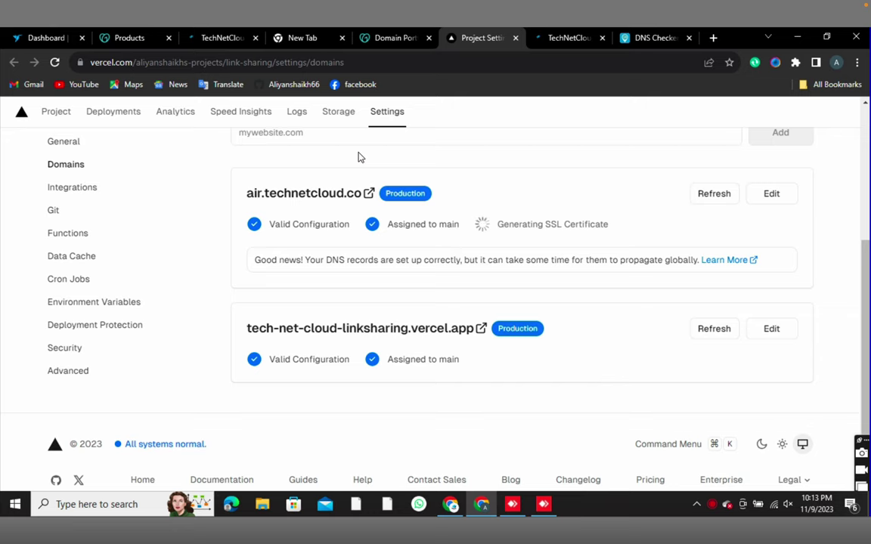
- Open air.technetcloud.co again, reload it with the developer tools open, and close the site
{"action": "mouse_move", "coordinate": [607, 5]}
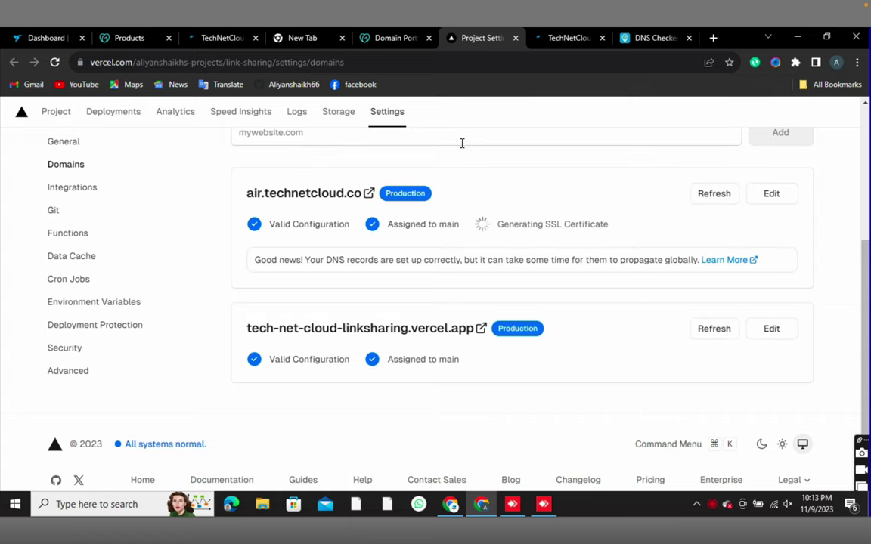
{"action": "left_click", "coordinate": [310, 194]}
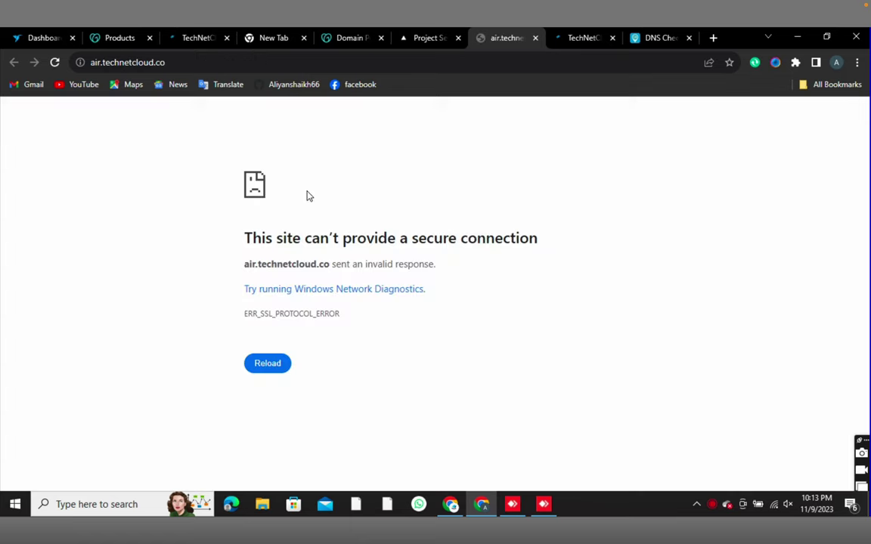
{"action": "right_click", "coordinate": [86, 131]}
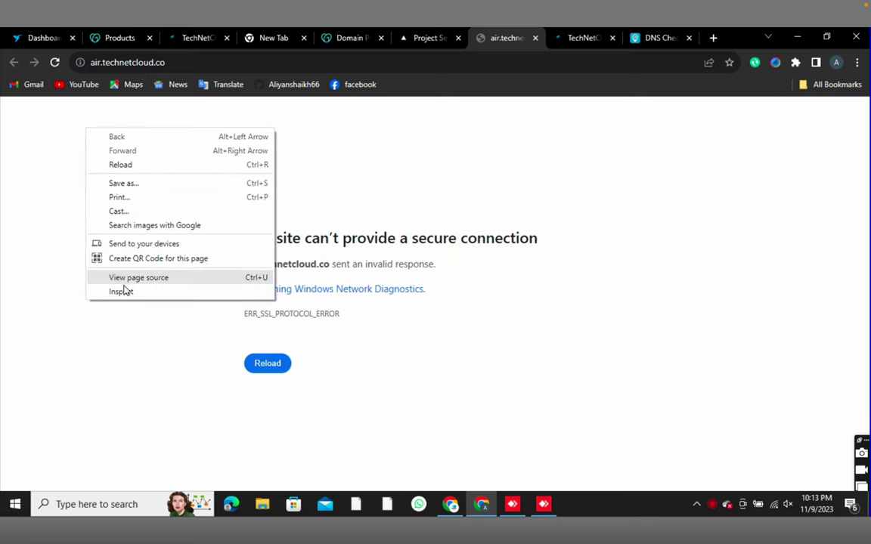
{"action": "left_click", "coordinate": [123, 292]}
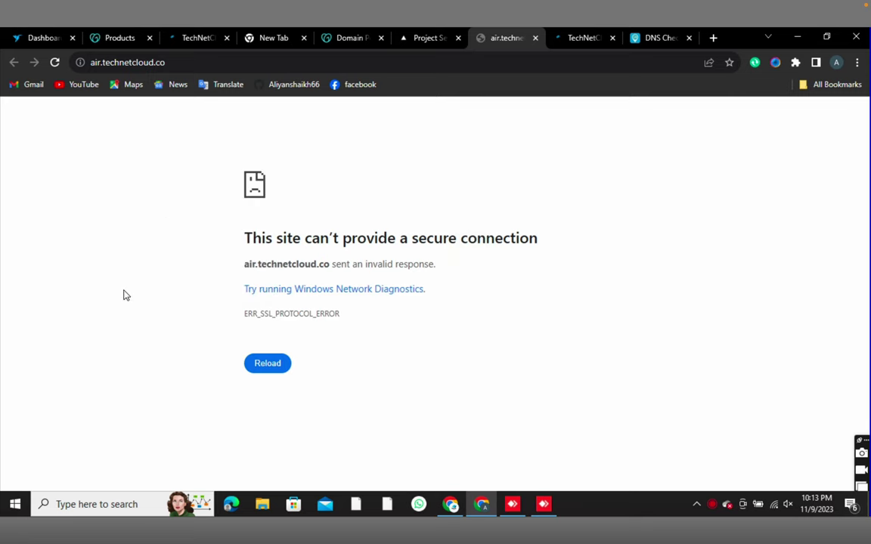
{"action": "right_click", "coordinate": [54, 64]}
{"action": "left_click", "coordinate": [87, 108]}
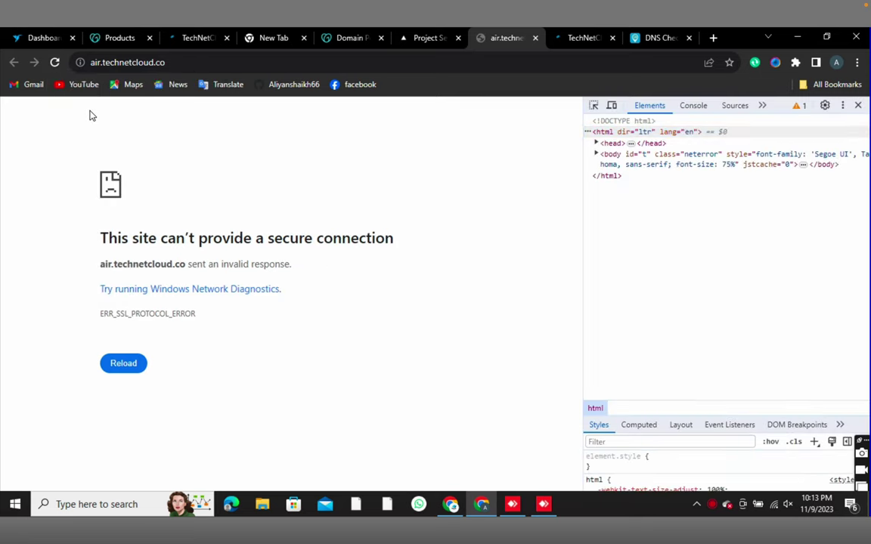
{"action": "left_click", "coordinate": [535, 38]}
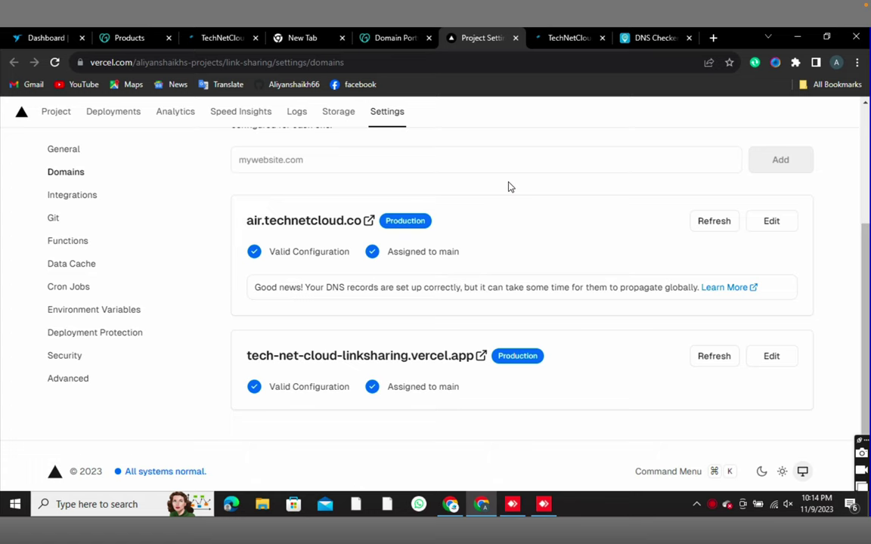
{"action": "scroll", "coordinate": [509, 185], "scroll_direction": "up", "scroll_amount": 1}
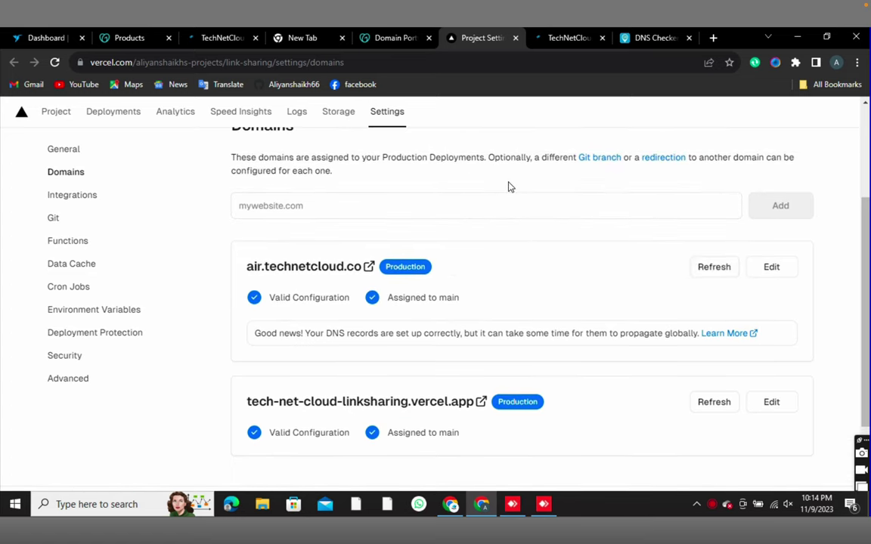
{"action": "scroll", "coordinate": [461, 269], "scroll_direction": "up", "scroll_amount": 1}
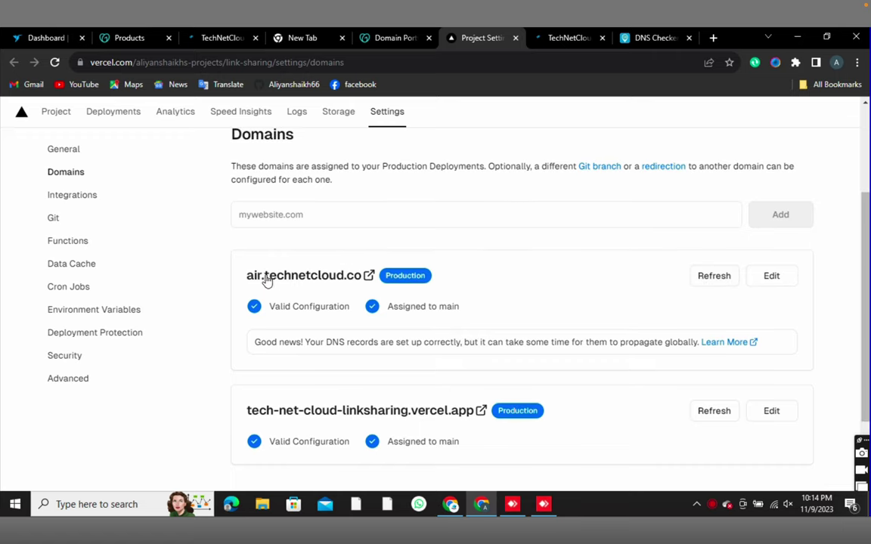
{"action": "left_click_drag", "start_coordinate": [240, 280], "coordinate": [361, 292]}
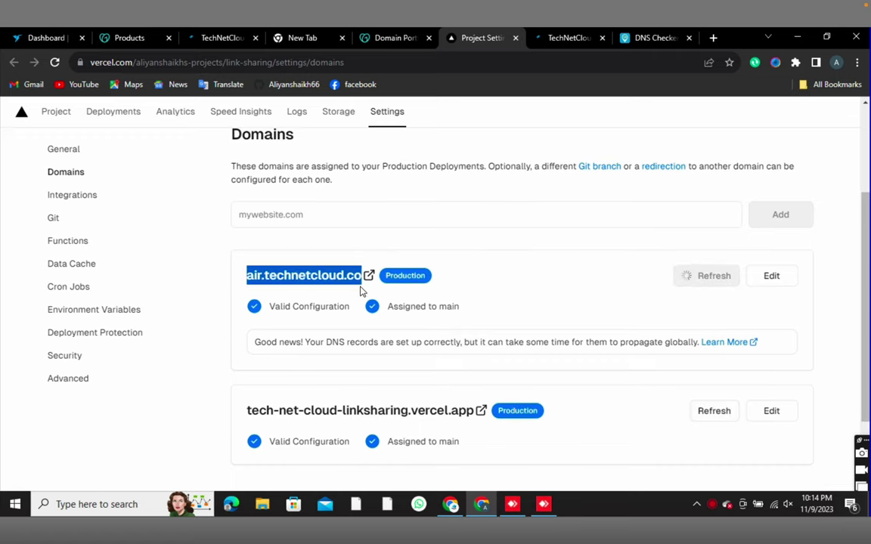
{"action": "key", "text": "super+c"}
{"action": "left_click", "coordinate": [347, 224]}
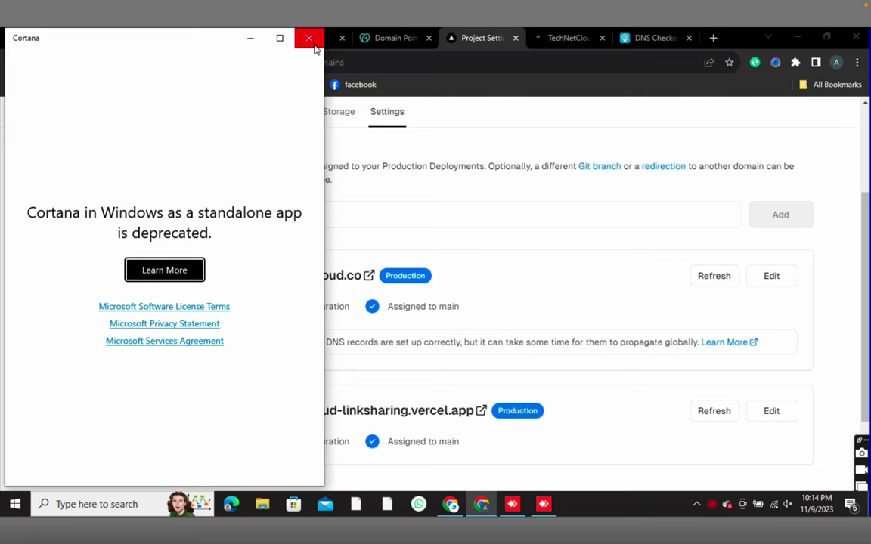
{"action": "left_click", "coordinate": [317, 39]}
- Add pk.technetcloud.co to the link-sharing project's domains and copy its CNAME value cname.vercel-dns.com
{"action": "left_click", "coordinate": [317, 215]}
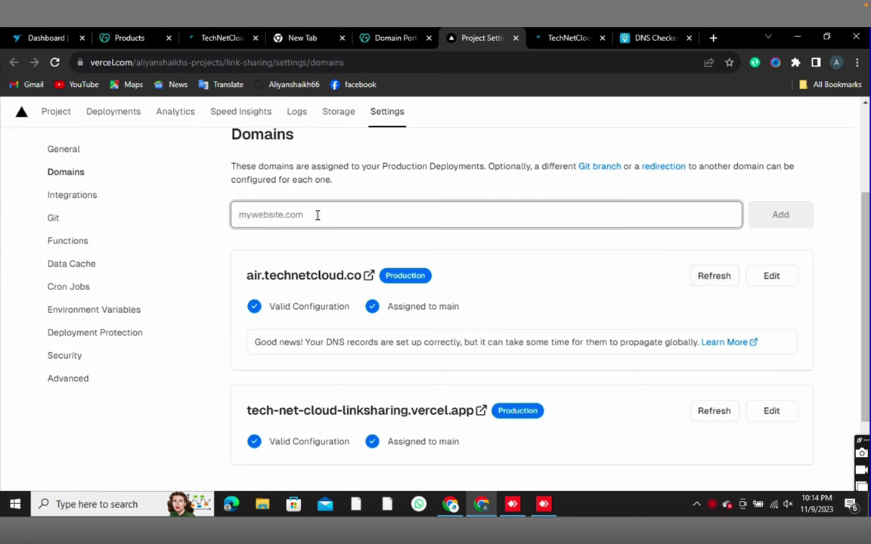
{"action": "type", "text": "pk.te"}
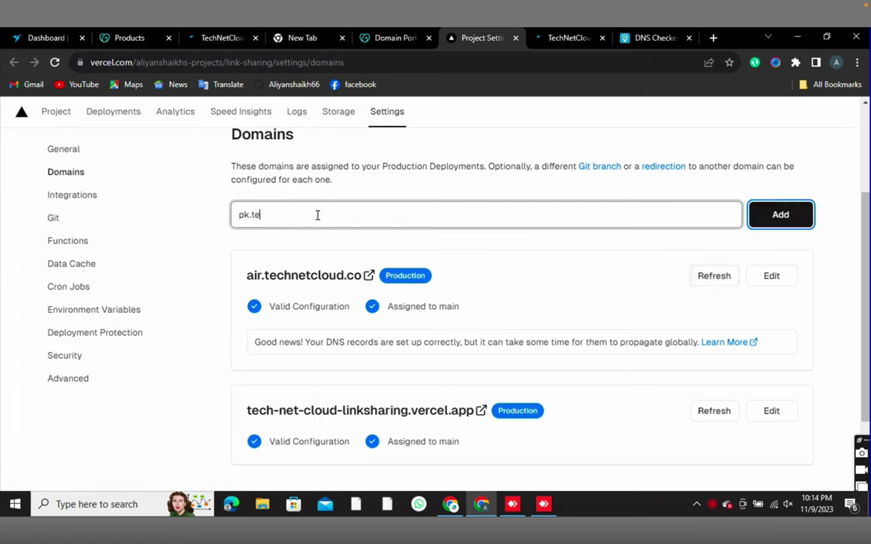
{"action": "type", "text": "chnetcloud.co"}
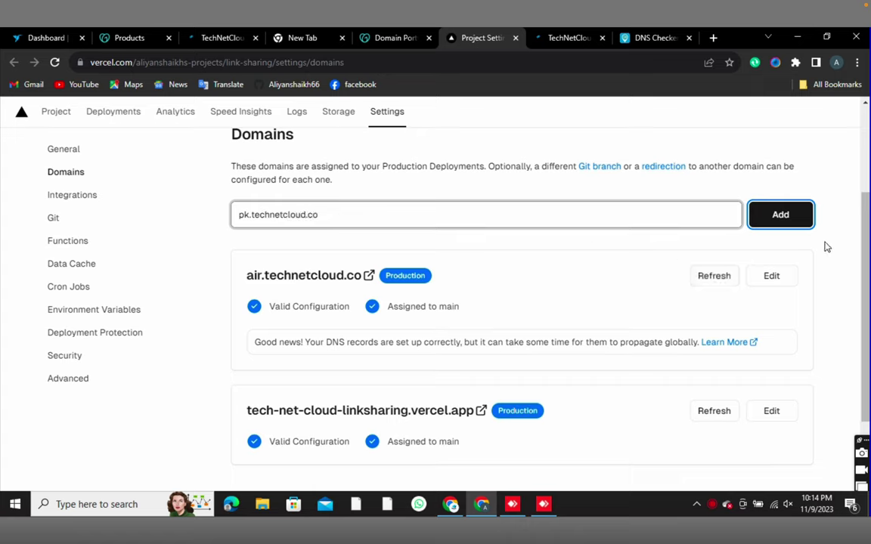
{"action": "left_click", "coordinate": [779, 218]}
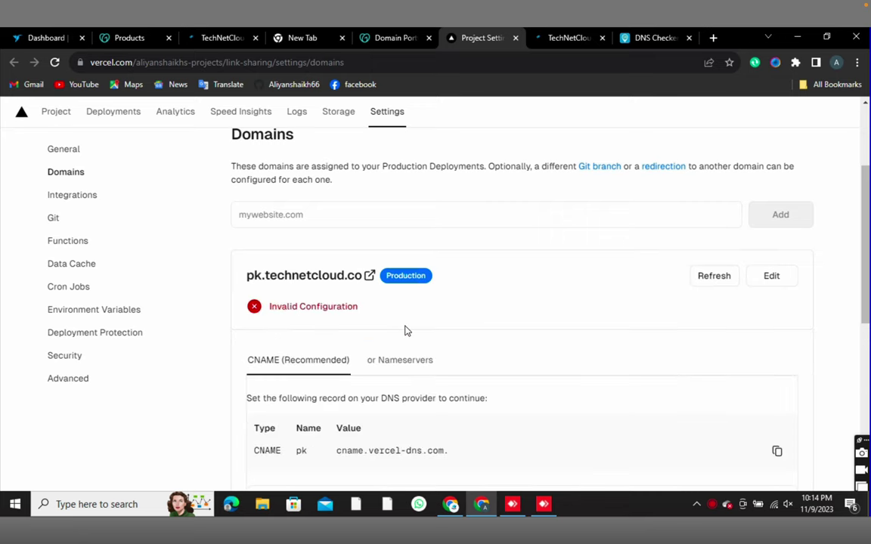
{"action": "scroll", "coordinate": [365, 390], "scroll_direction": "down", "scroll_amount": 1}
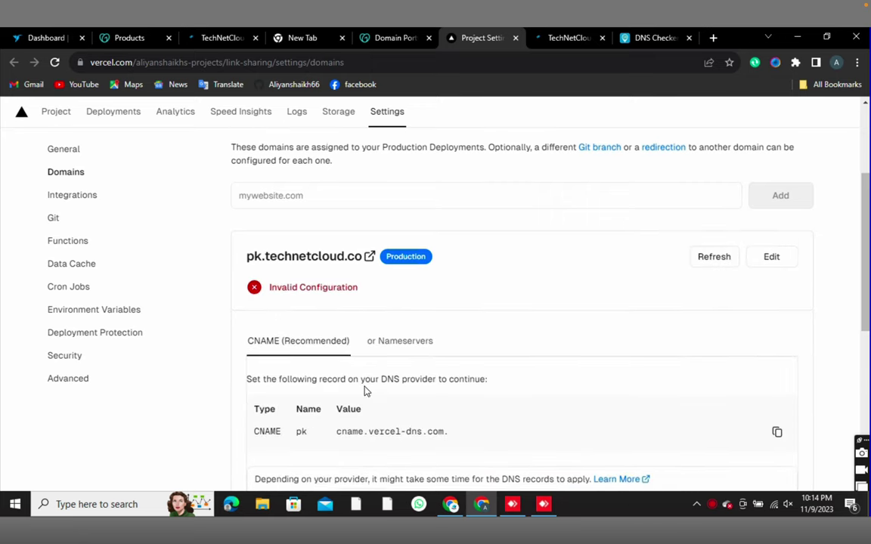
{"action": "triple_click", "coordinate": [339, 424]}
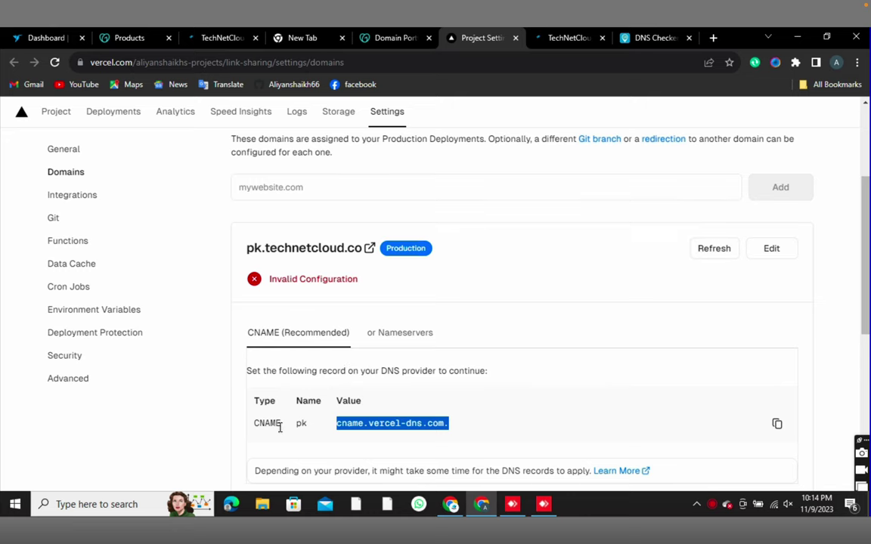
{"action": "scroll", "coordinate": [279, 428], "scroll_direction": "down", "scroll_amount": 1}
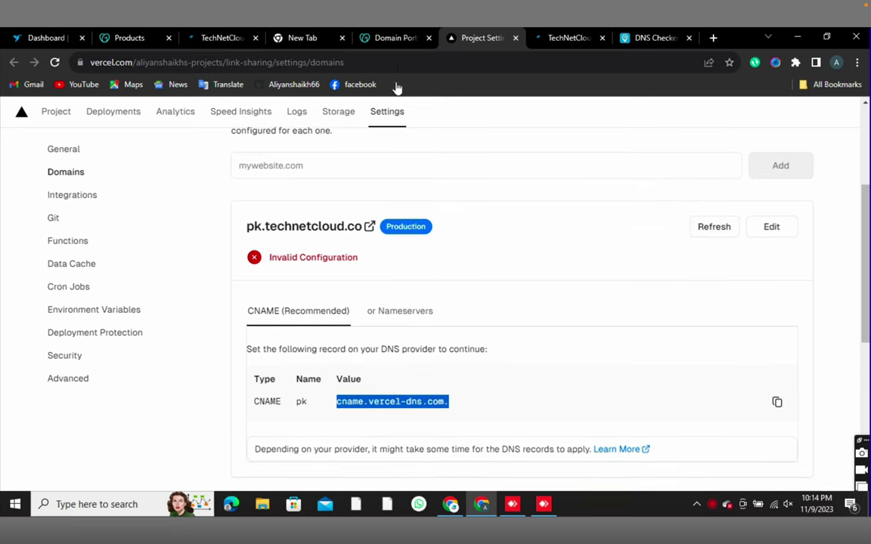
- Switch to GoDaddy and fill in a new CNAME record for technetcloud.co with name pk and value cname.vercel-dns.com
{"action": "left_click", "coordinate": [393, 38]}
{"action": "scroll", "coordinate": [283, 401], "scroll_direction": "down", "scroll_amount": 1}
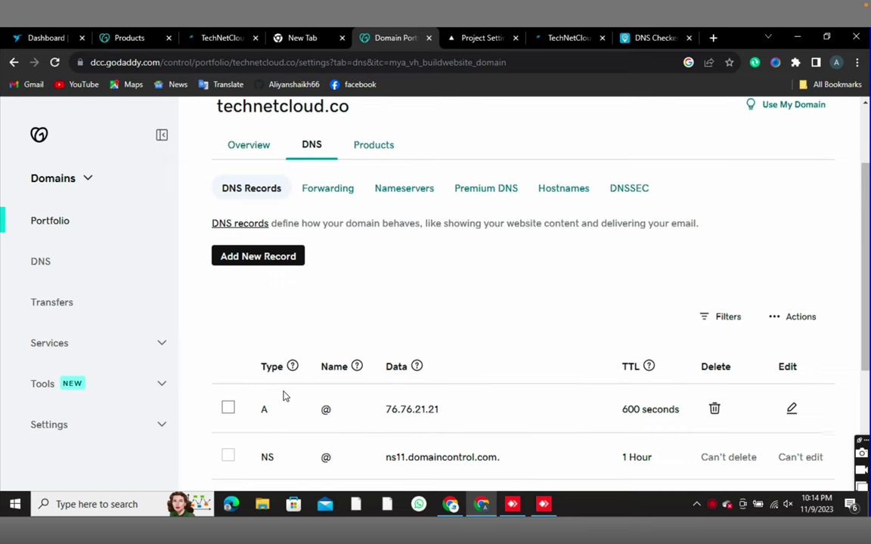
{"action": "left_click", "coordinate": [255, 259]}
{"action": "left_click", "coordinate": [295, 340]}
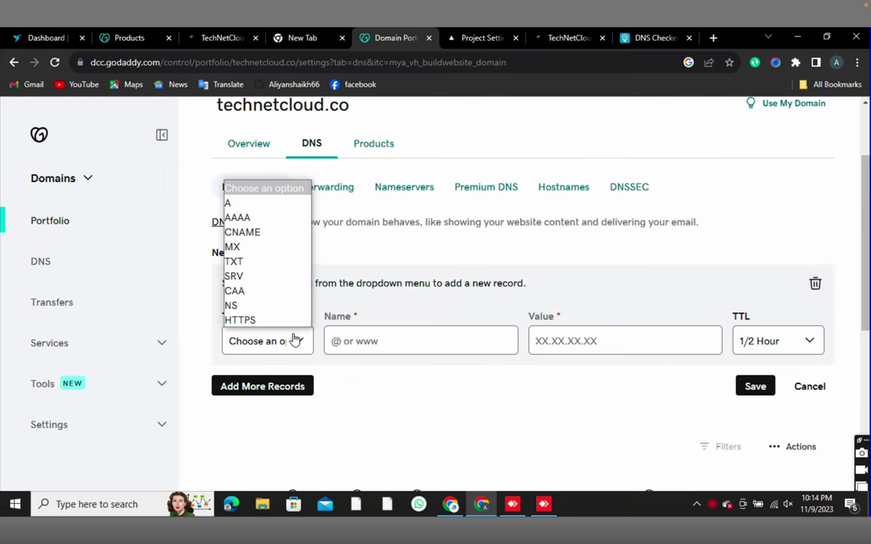
{"action": "left_click", "coordinate": [242, 232]}
{"action": "left_click", "coordinate": [369, 342]}
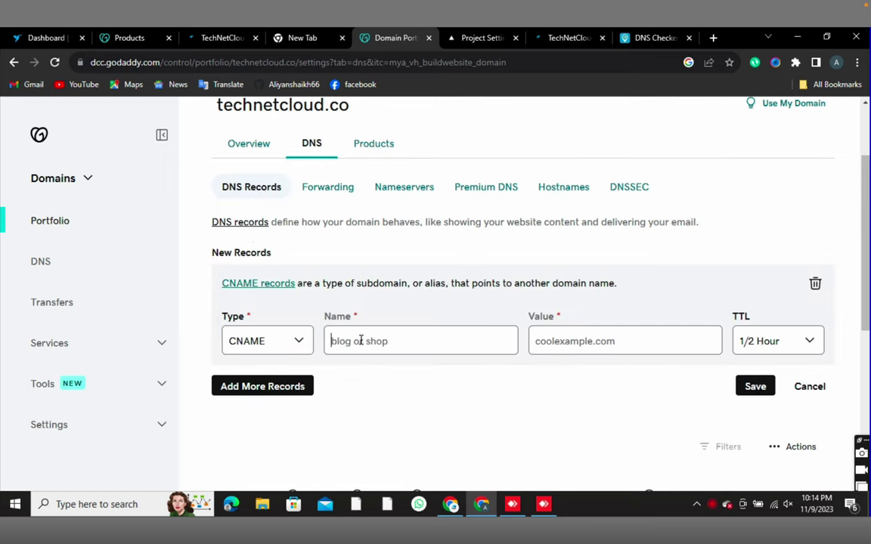
{"action": "type", "text": "pk"}
{"action": "key", "text": "Tab"}
{"action": "key", "text": "ctrl+v"}
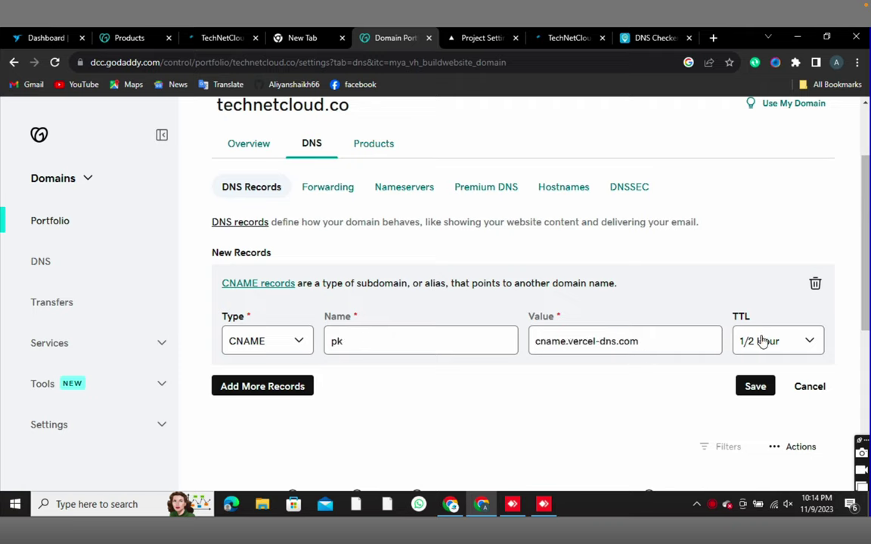
- Set the pk CNAME record's TTL to a custom 600 seconds and save the record
{"action": "left_click", "coordinate": [762, 341]}
{"action": "left_click", "coordinate": [762, 433]}
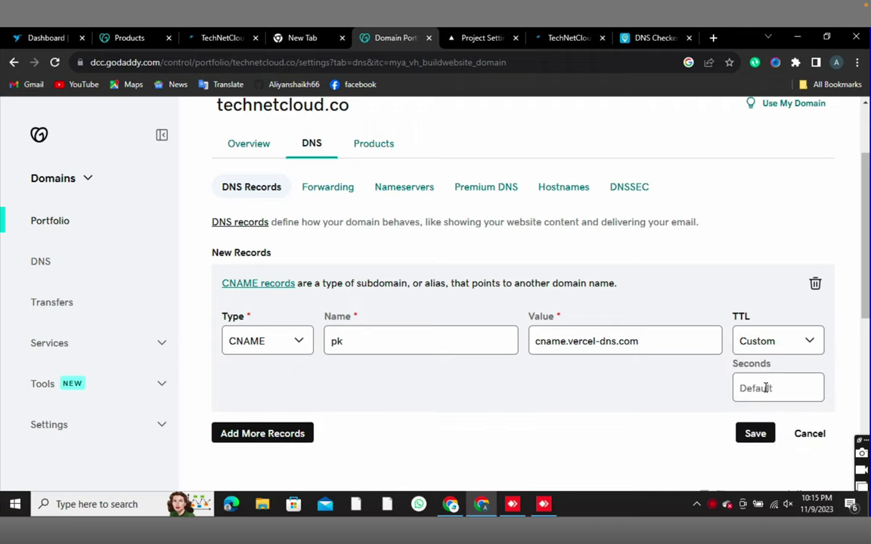
{"action": "type", "text": "600"}
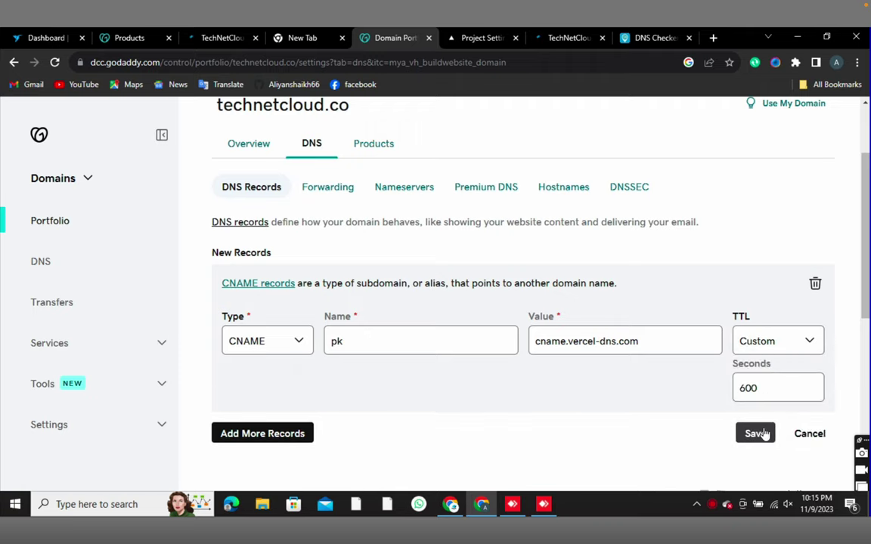
{"action": "left_click", "coordinate": [762, 431]}
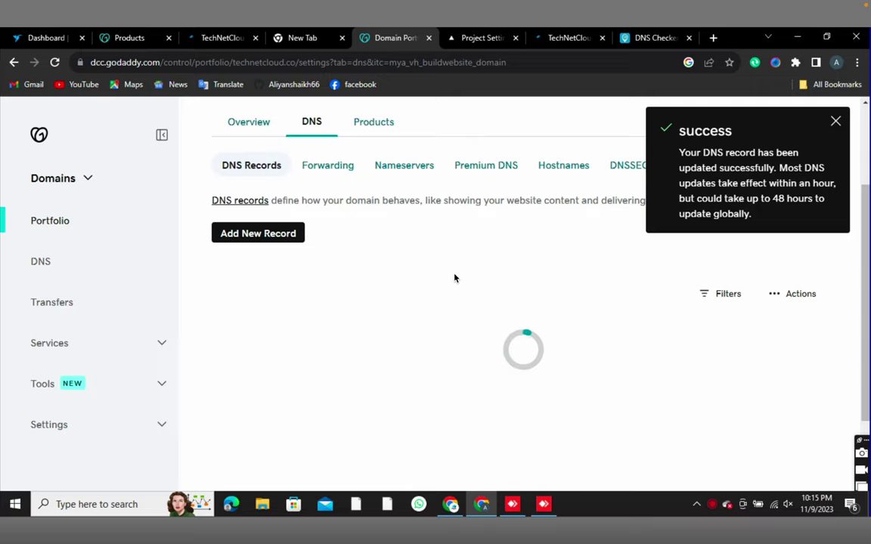
- Review the air, pk and www CNAME records of technetcloud.co and switch to Vercel to check the pk.technetcloud.co domain status
{"action": "scroll", "coordinate": [486, 270], "scroll_direction": "down", "scroll_amount": 1}
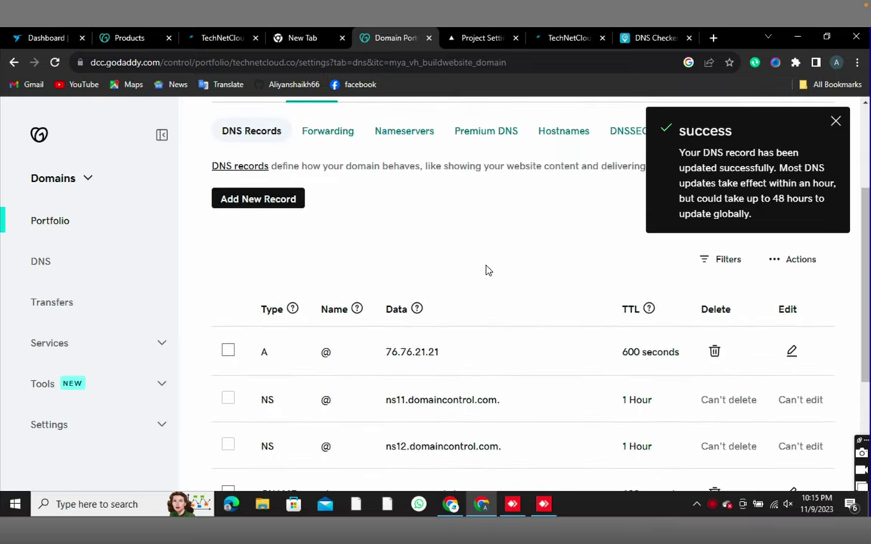
{"action": "scroll", "coordinate": [486, 270], "scroll_direction": "down", "scroll_amount": 4}
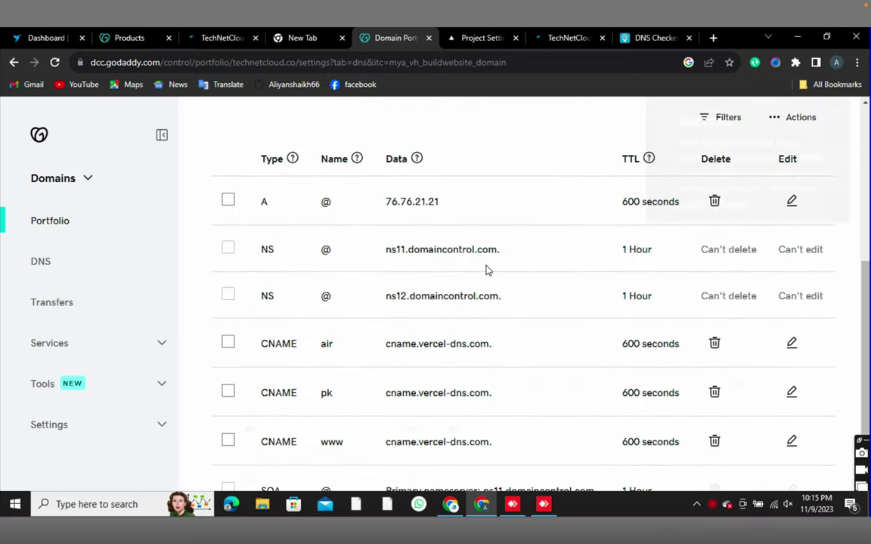
{"action": "scroll", "coordinate": [486, 270], "scroll_direction": "down", "scroll_amount": 1}
{"action": "scroll", "coordinate": [487, 270], "scroll_direction": "down", "scroll_amount": 1}
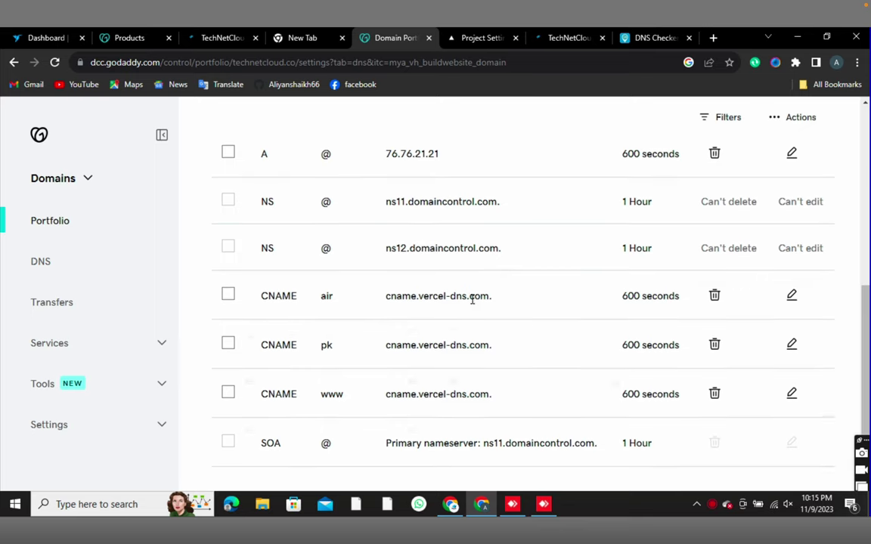
{"action": "scroll", "coordinate": [472, 299], "scroll_direction": "up", "scroll_amount": 1}
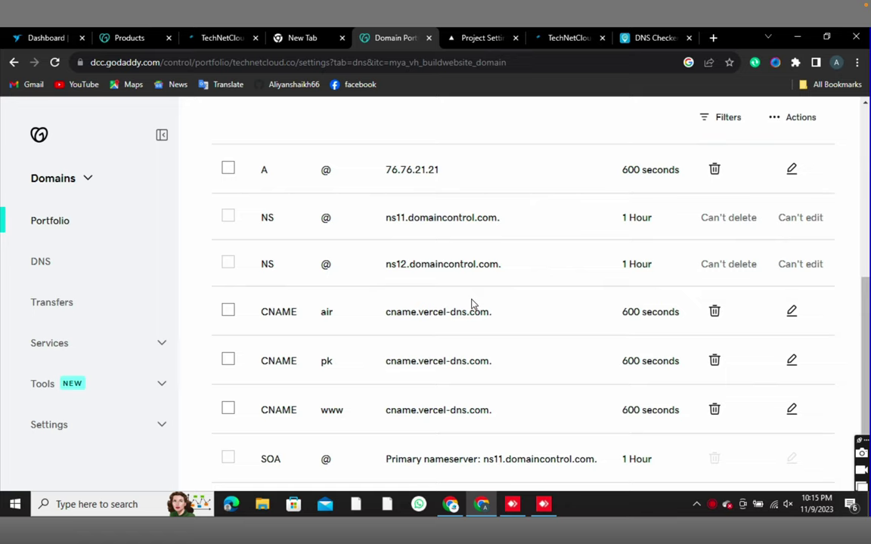
{"action": "left_click_drag", "start_coordinate": [320, 312], "coordinate": [340, 314]}
{"action": "left_click_drag", "start_coordinate": [320, 360], "coordinate": [333, 362]}
{"action": "left_click_drag", "start_coordinate": [317, 412], "coordinate": [354, 414]}
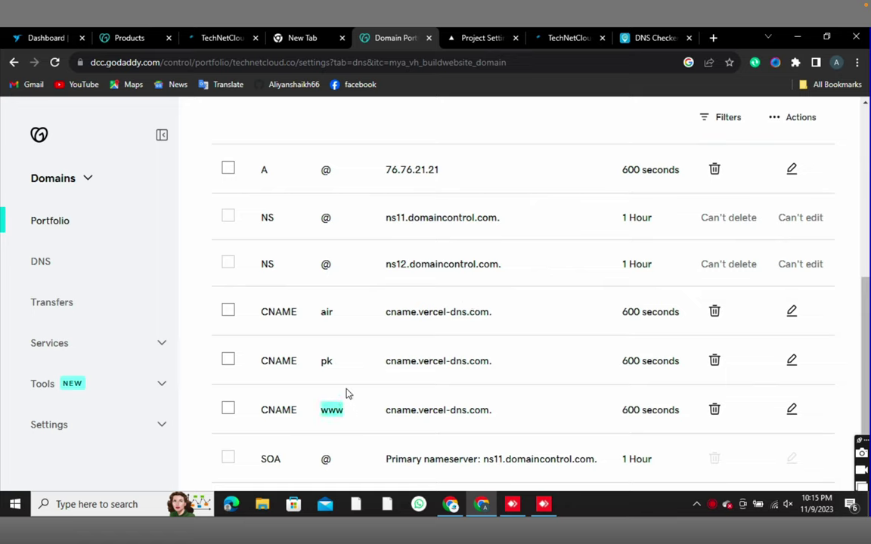
{"action": "left_click_drag", "start_coordinate": [315, 316], "coordinate": [340, 406]}
{"action": "left_click", "coordinate": [342, 409]}
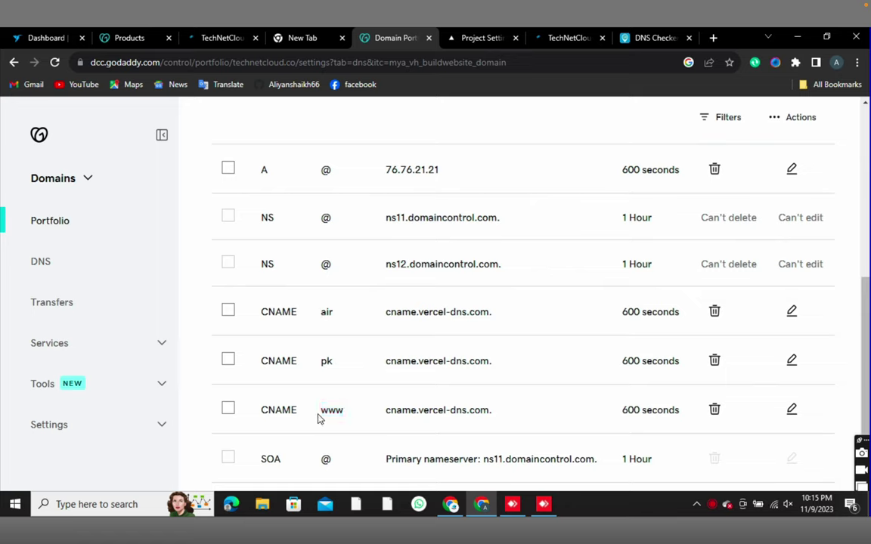
{"action": "left_click_drag", "start_coordinate": [320, 415], "coordinate": [387, 410]}
{"action": "left_click", "coordinate": [326, 363]}
{"action": "double_click", "coordinate": [326, 362]}
{"action": "left_click_drag", "start_coordinate": [324, 311], "coordinate": [348, 320]}
{"action": "left_click", "coordinate": [348, 320]}
{"action": "scroll", "coordinate": [501, 129], "scroll_direction": "up", "scroll_amount": 1}
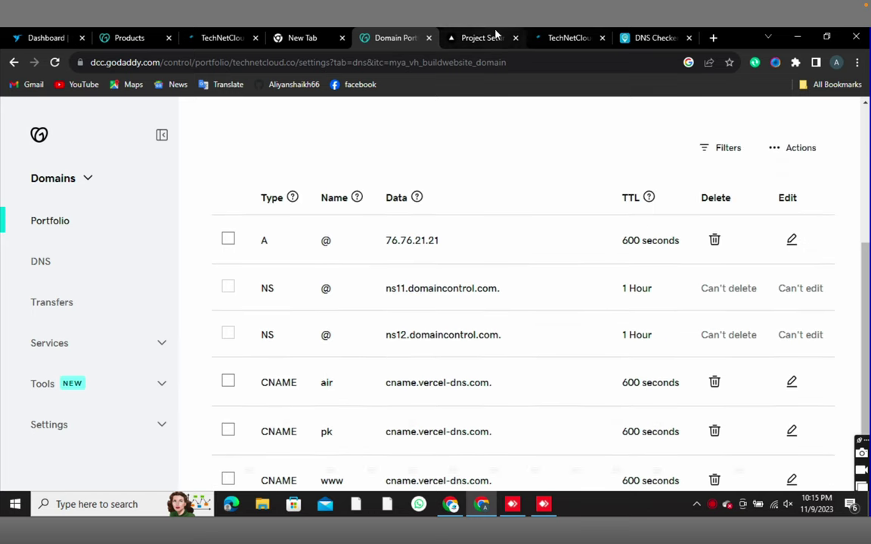
{"action": "left_click", "coordinate": [467, 39]}
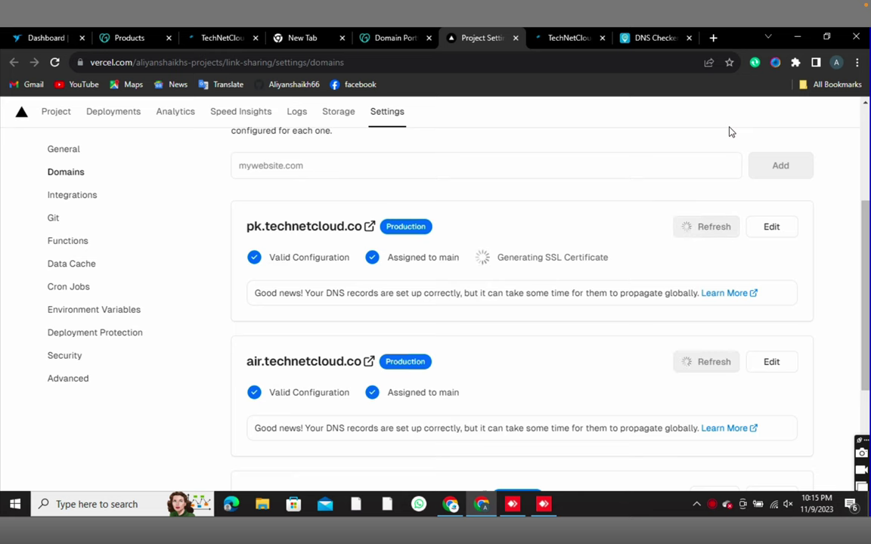
- Switch to DNS Checker and recheck the global CNAME propagation of air.technetcloud.co
{"action": "left_click", "coordinate": [656, 39]}
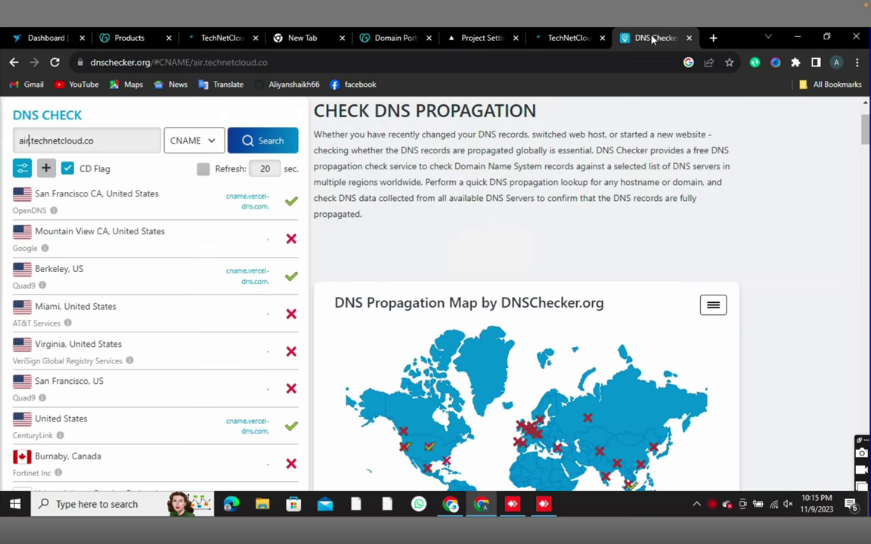
{"action": "left_click", "coordinate": [264, 144]}
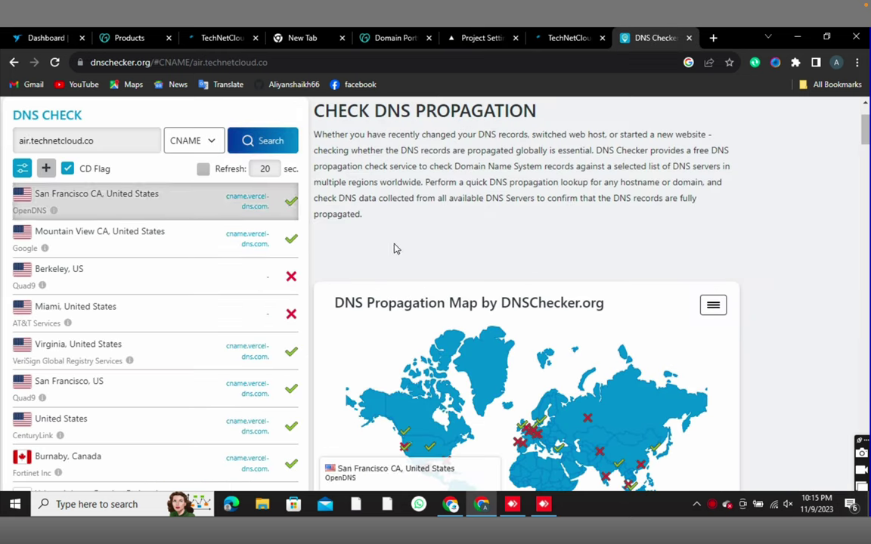
{"action": "scroll", "coordinate": [414, 291], "scroll_direction": "down", "scroll_amount": 1}
{"action": "scroll", "coordinate": [414, 290], "scroll_direction": "down", "scroll_amount": 1}
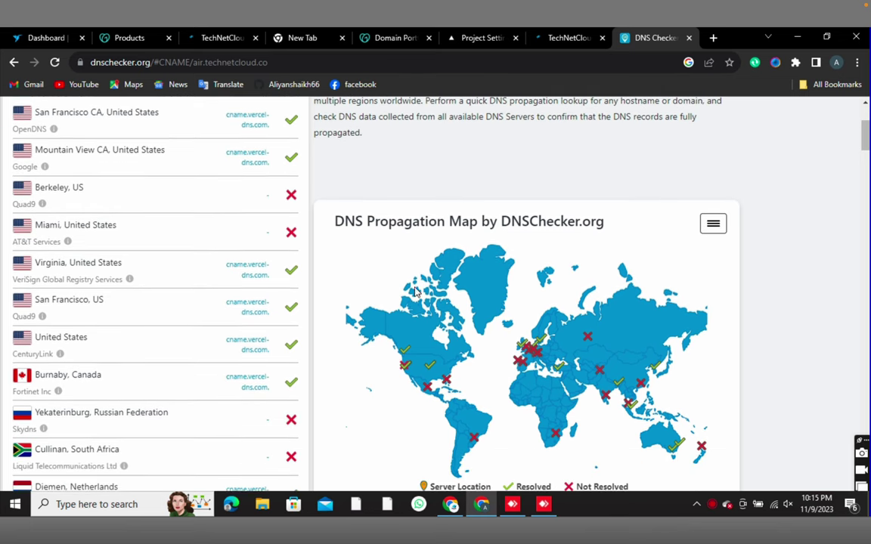
{"action": "scroll", "coordinate": [73, 146], "scroll_direction": "up", "scroll_amount": 3}
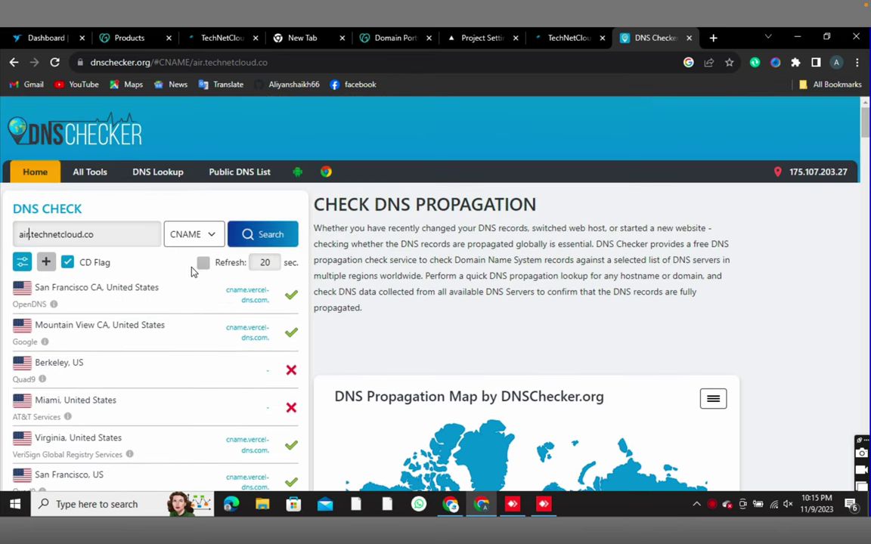
- Look up the CNAME record of pk.technetcloud.co and review its propagation across the listed servers
{"action": "key", "text": "BackSpace"}
{"action": "key", "text": "BackSpace"}
{"action": "key", "text": "BackSpace"}
{"action": "type", "text": "pk"}
{"action": "left_click", "coordinate": [264, 240]}
{"action": "scroll", "coordinate": [370, 257], "scroll_direction": "down", "scroll_amount": 1}
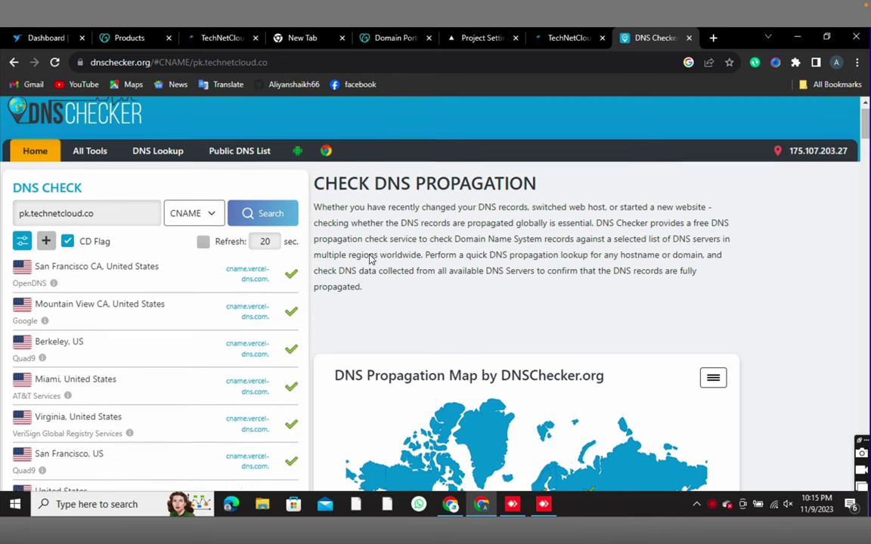
{"action": "scroll", "coordinate": [370, 257], "scroll_direction": "down", "scroll_amount": 1}
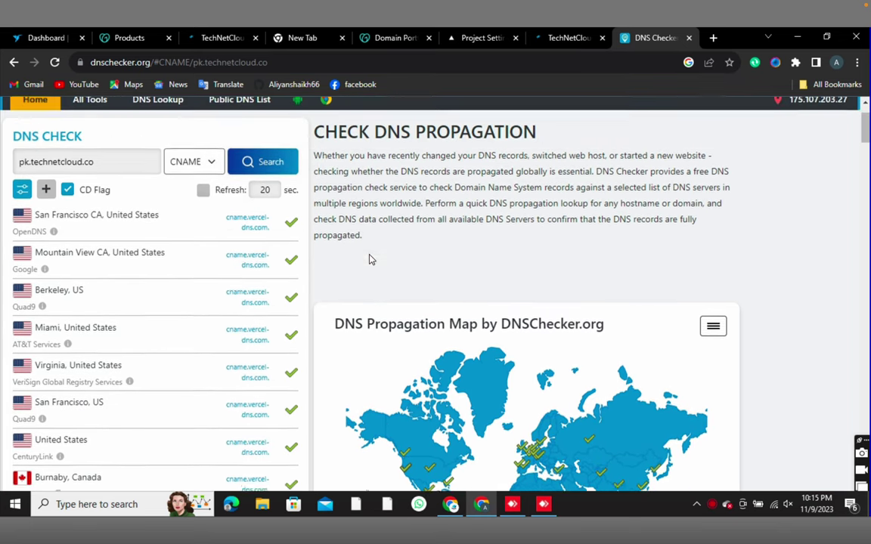
{"action": "scroll", "coordinate": [370, 259], "scroll_direction": "up", "scroll_amount": 2}
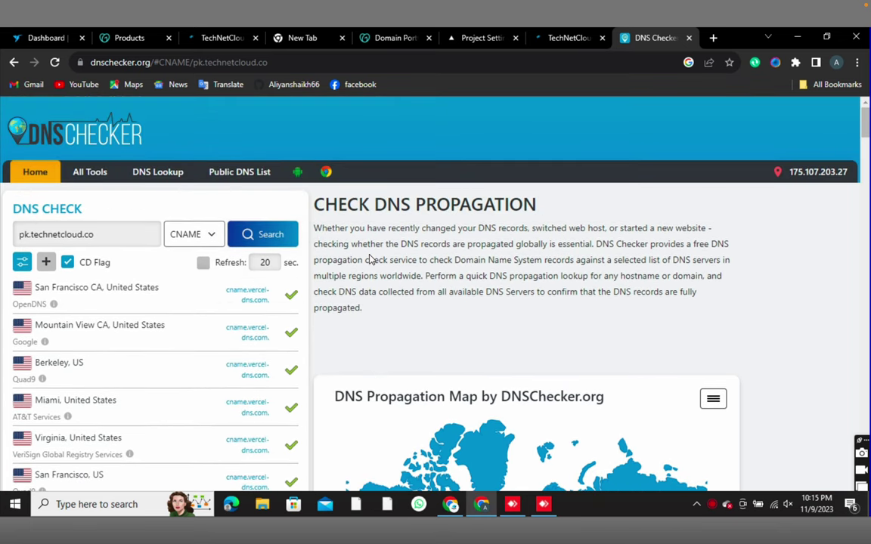
- Open pk.technetcloud.co from the Vercel domain list, close the old technetcloud.co page and return to the project's domains
{"action": "left_click", "coordinate": [469, 39]}
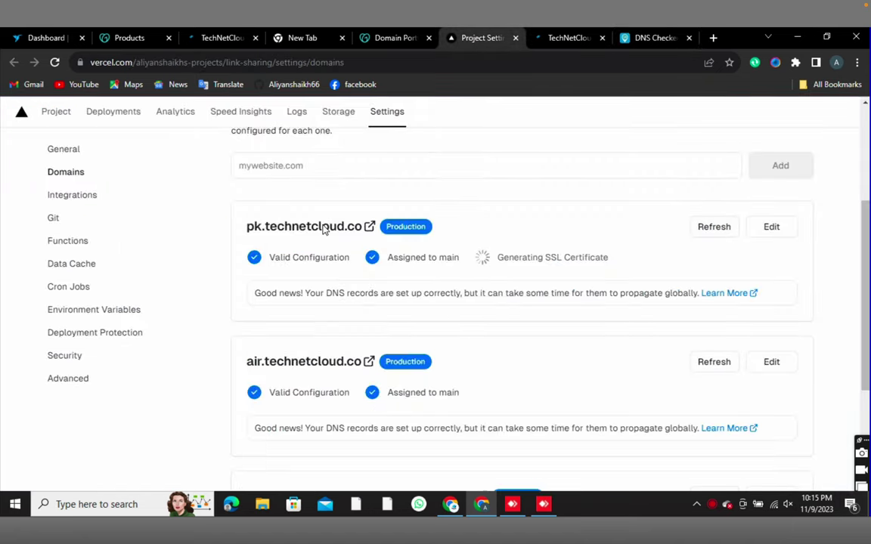
{"action": "left_click", "coordinate": [323, 227]}
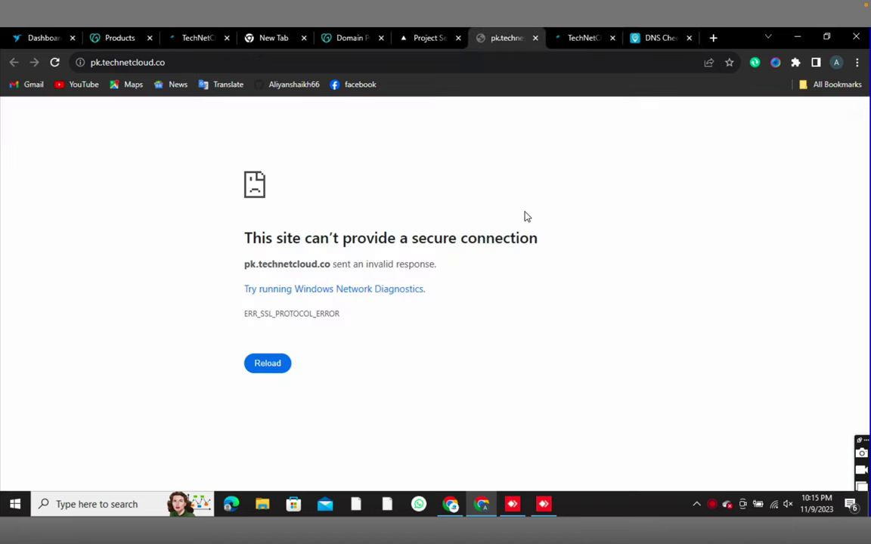
{"action": "left_click", "coordinate": [573, 36]}
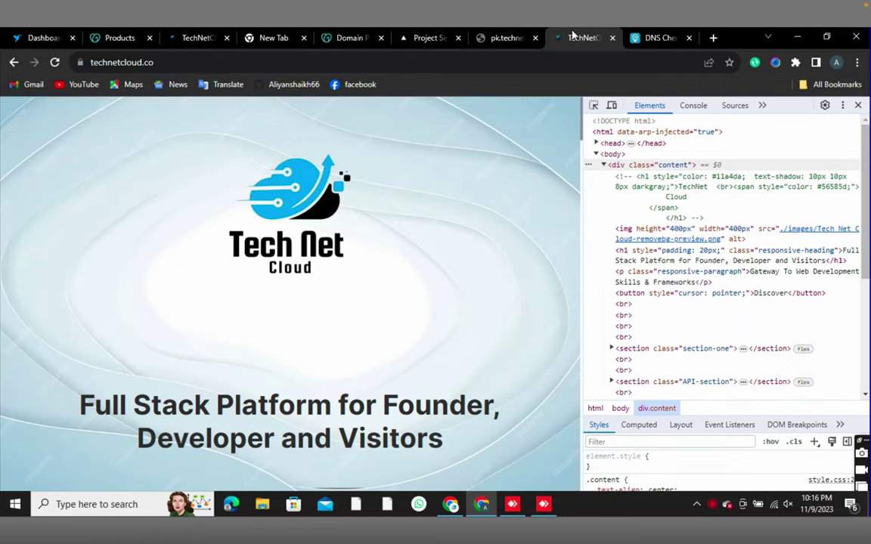
{"action": "key", "text": "ctrl+w"}
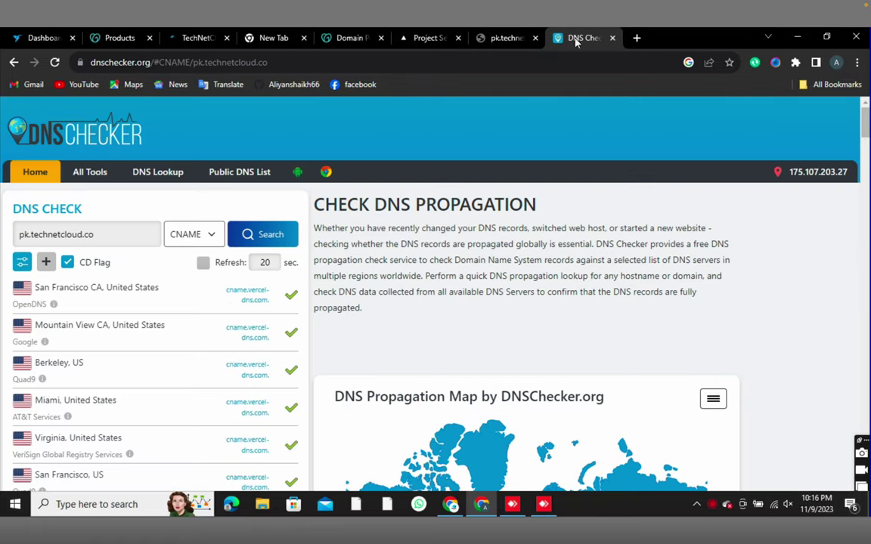
{"action": "left_click", "coordinate": [495, 38]}
{"action": "left_click", "coordinate": [427, 38]}
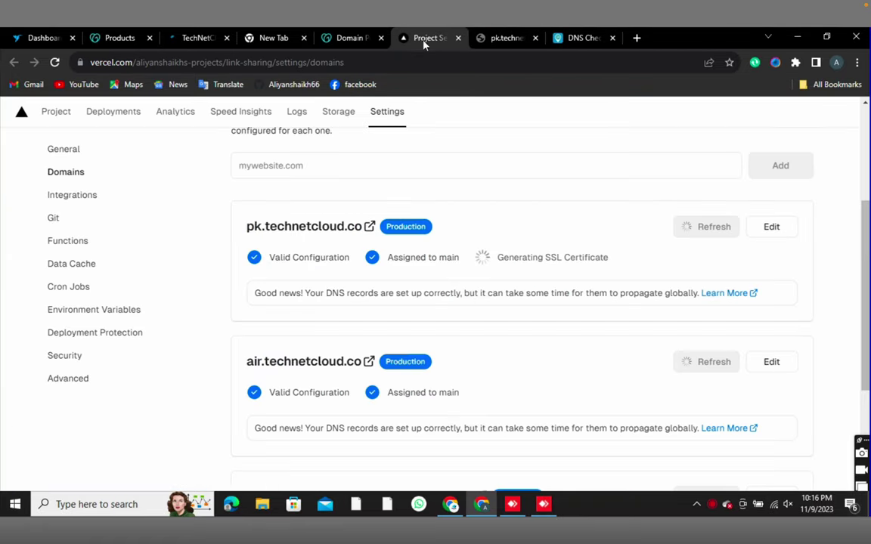
- Open air.technetcloud.co from the domain list, reload pk.technetcloud.co for comparison, and close the air page
{"action": "left_click", "coordinate": [326, 364]}
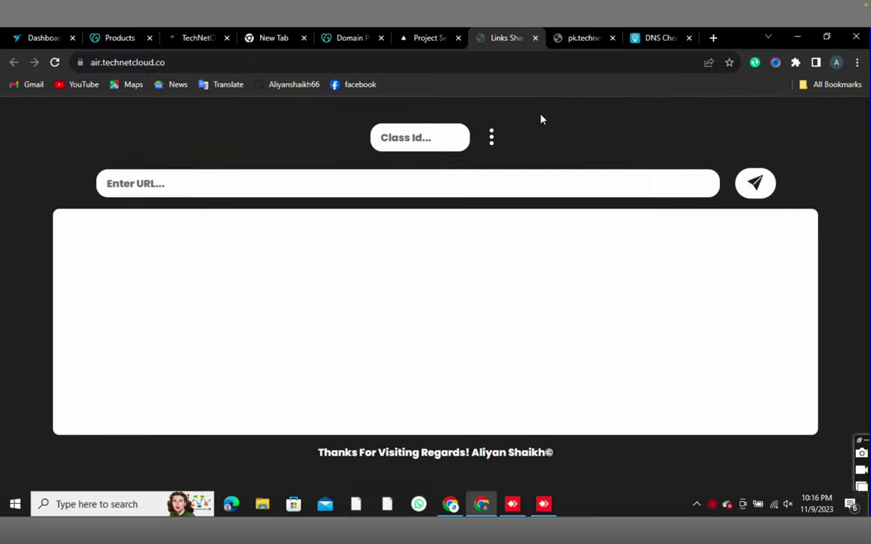
{"action": "left_click", "coordinate": [129, 59]}
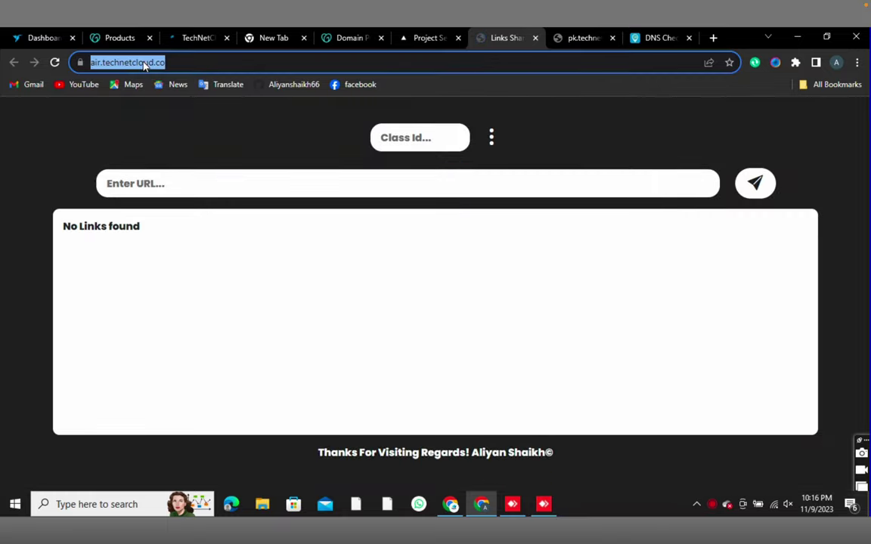
{"action": "left_click", "coordinate": [565, 36]}
{"action": "left_click", "coordinate": [55, 63]}
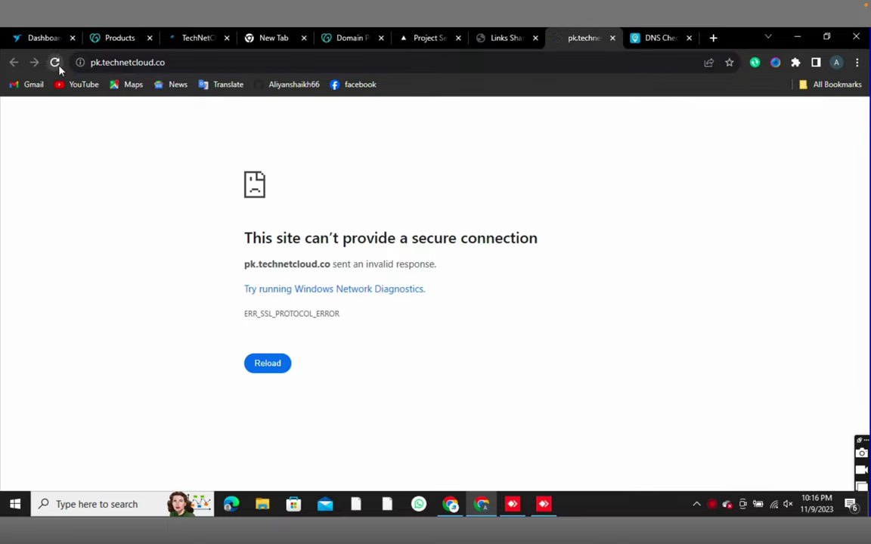
{"action": "left_click", "coordinate": [506, 39]}
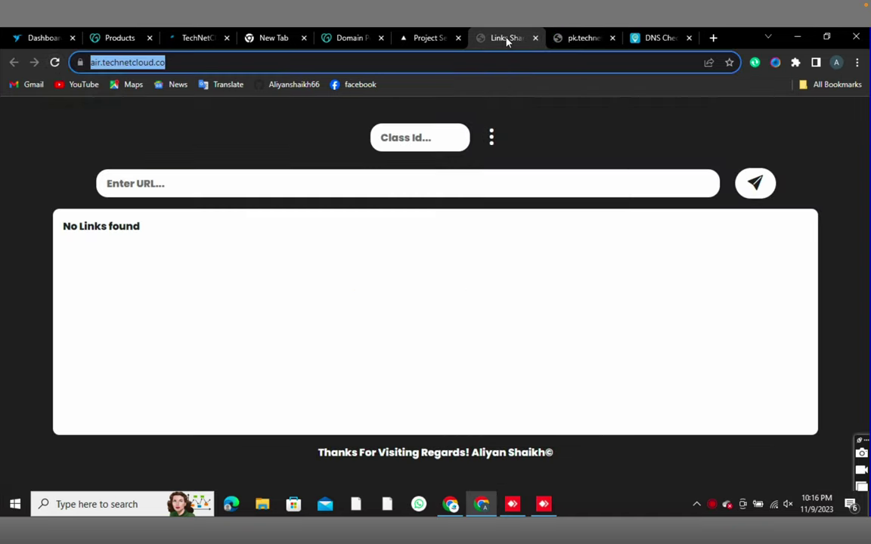
{"action": "left_click", "coordinate": [221, 156]}
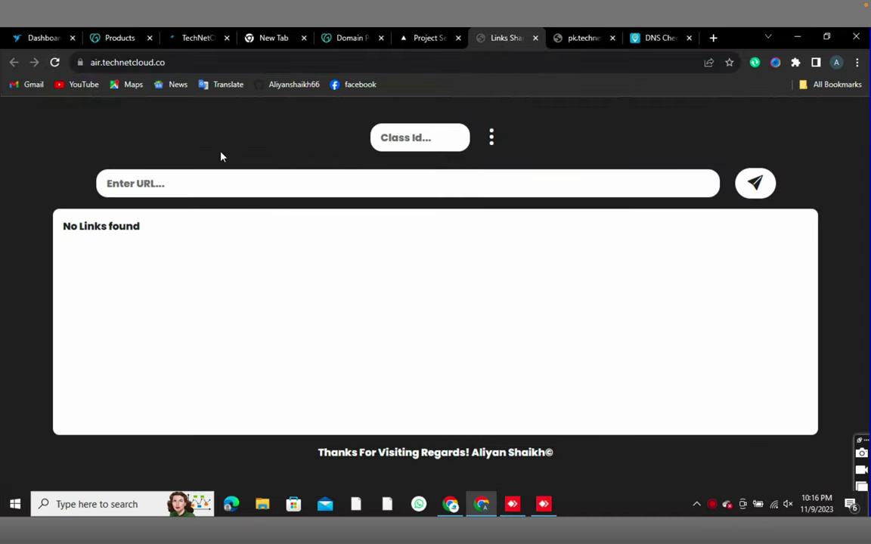
{"action": "middle_click", "coordinate": [497, 41]}
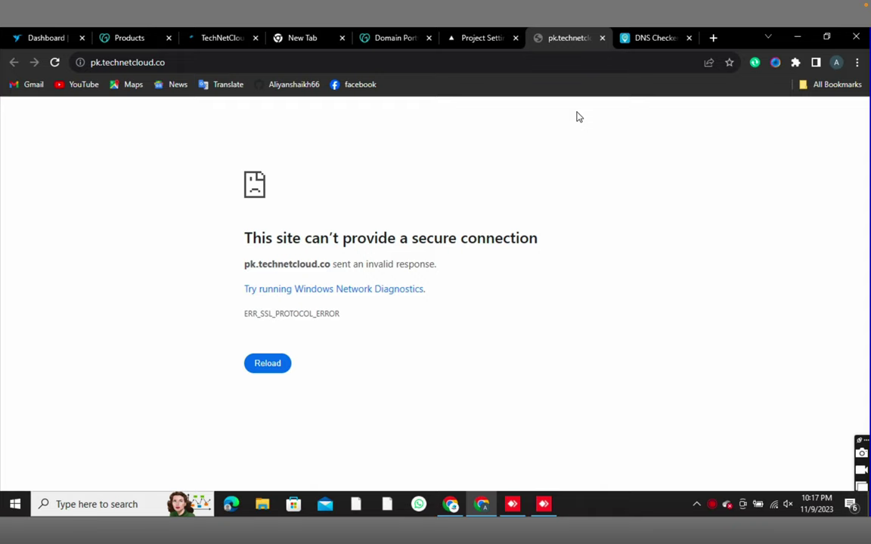
- Load pk.technetcloud.co once more and close its page
{"action": "left_click", "coordinate": [115, 63]}
{"action": "key", "text": "Return"}
{"action": "left_click", "coordinate": [601, 38]}
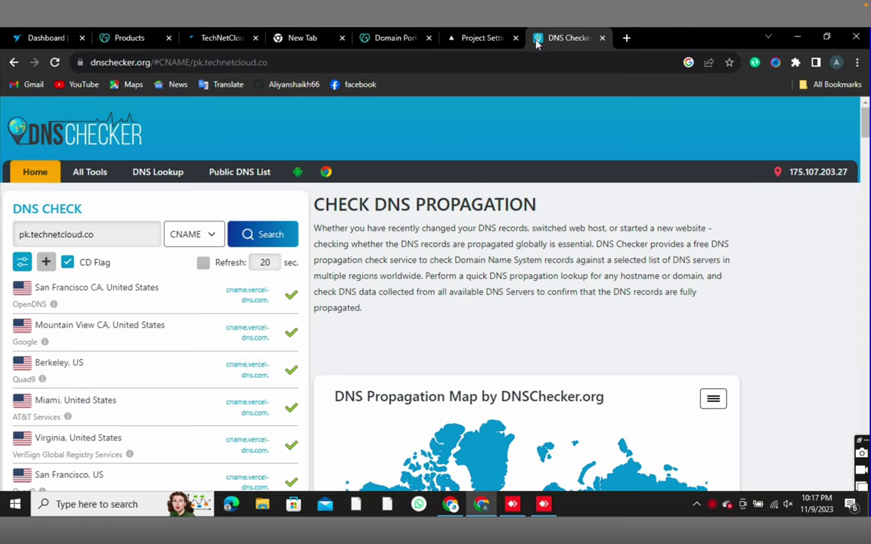
- Return to Vercel and examine the status of the pk.technetcloud.co, air.technetcloud.co and tech-net-cloud-linksharing.vercel.app domains
{"action": "left_click", "coordinate": [468, 43]}
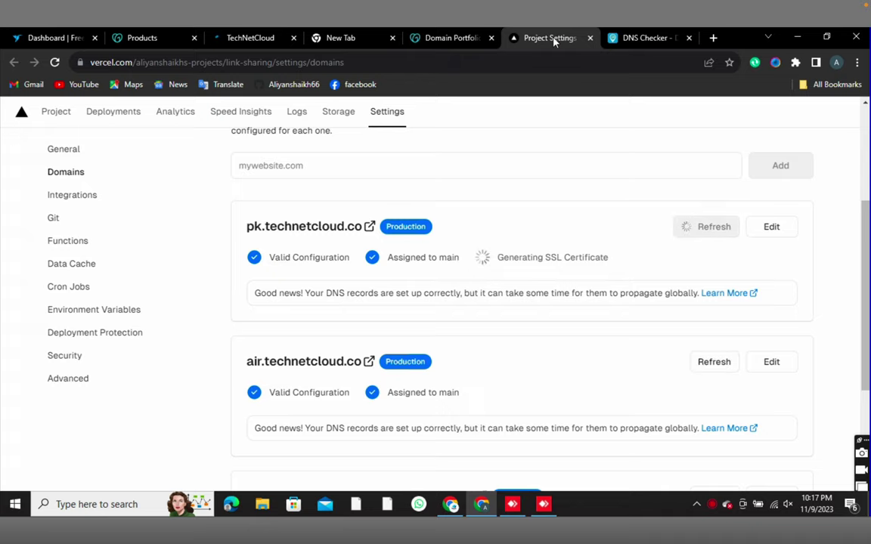
{"action": "scroll", "coordinate": [505, 276], "scroll_direction": "down", "scroll_amount": 1}
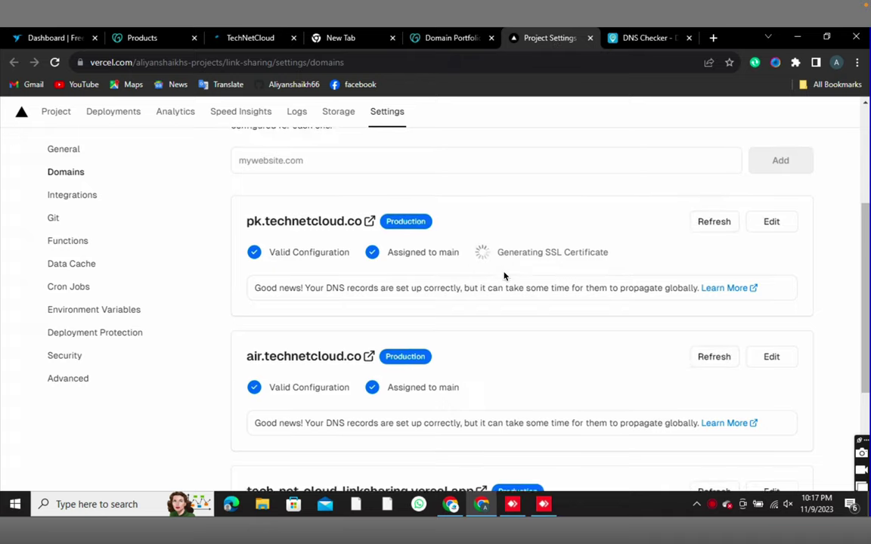
{"action": "scroll", "coordinate": [399, 356], "scroll_direction": "down", "scroll_amount": 1}
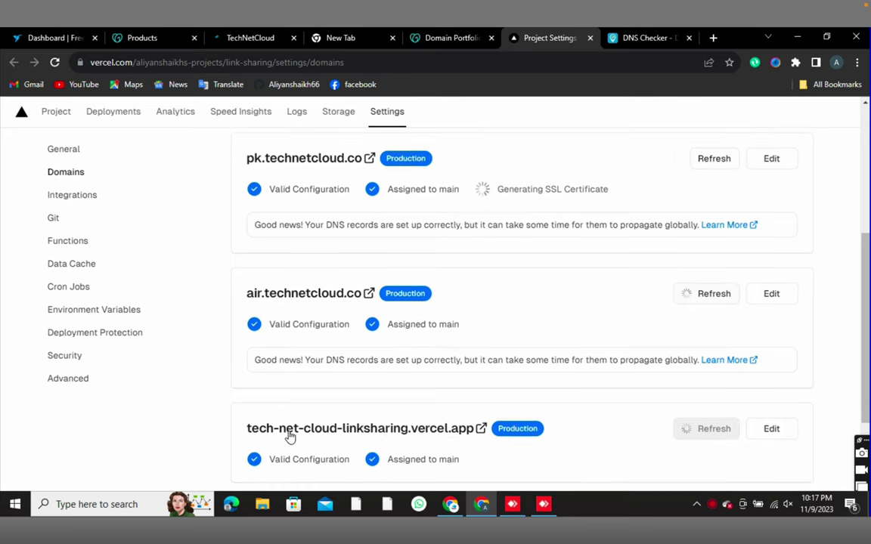
{"action": "triple_click", "coordinate": [239, 432]}
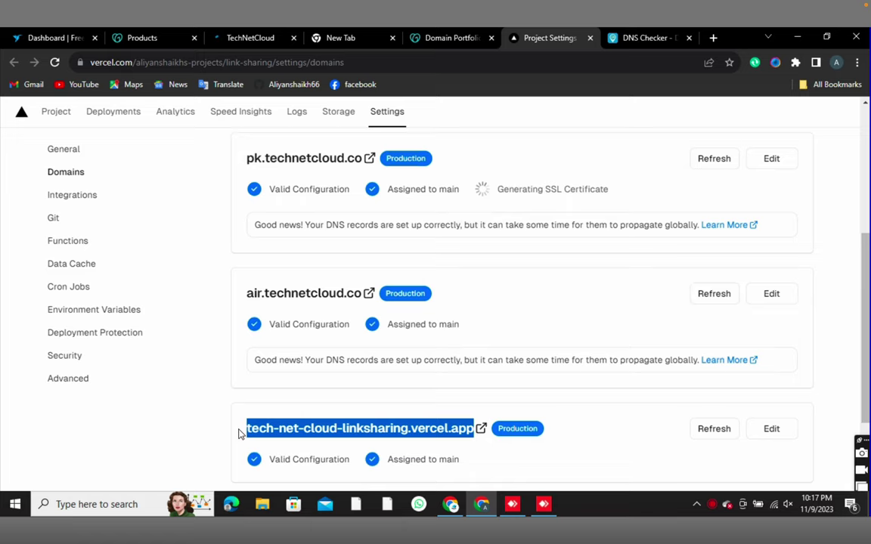
{"action": "left_click", "coordinate": [235, 433]}
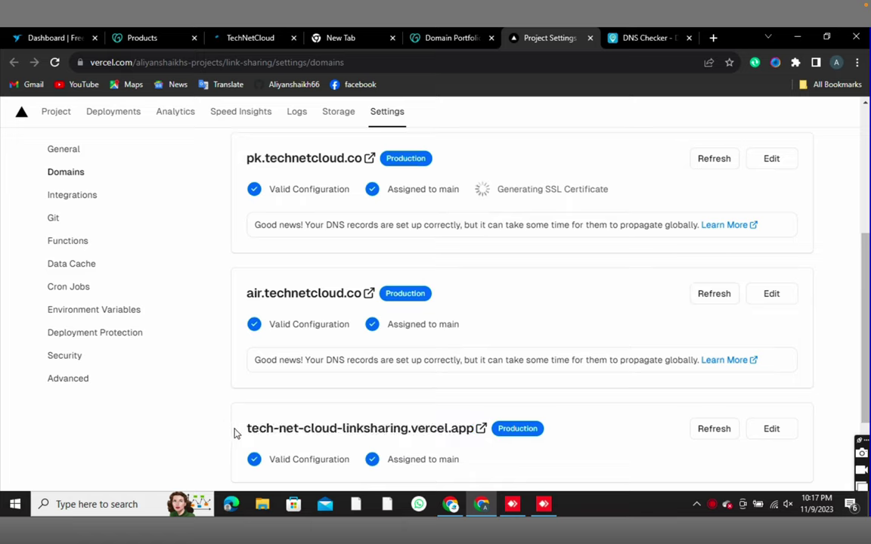
{"action": "triple_click", "coordinate": [235, 434]}
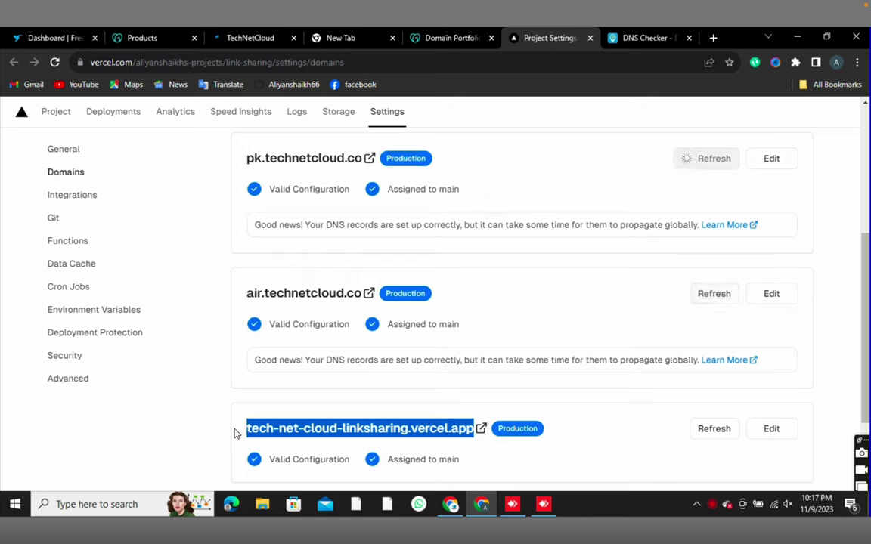
{"action": "left_click", "coordinate": [235, 433]}
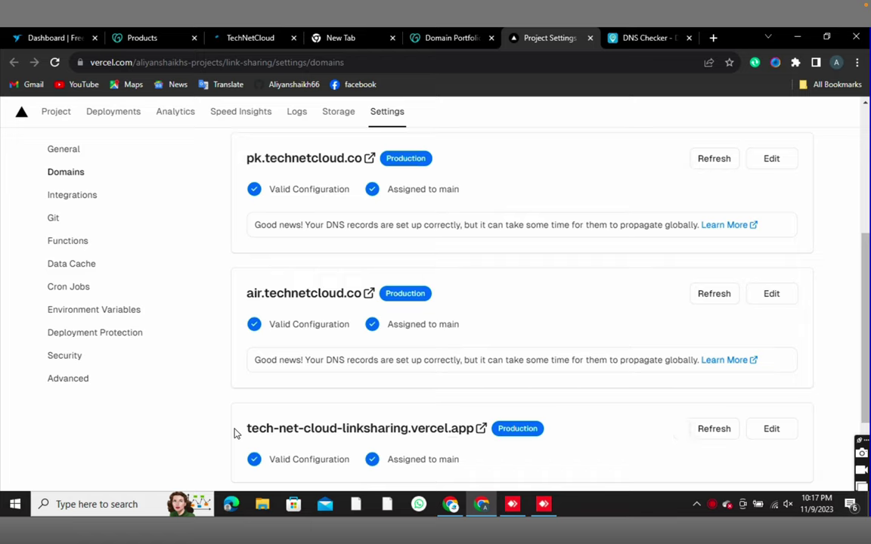
{"action": "triple_click", "coordinate": [234, 434]}
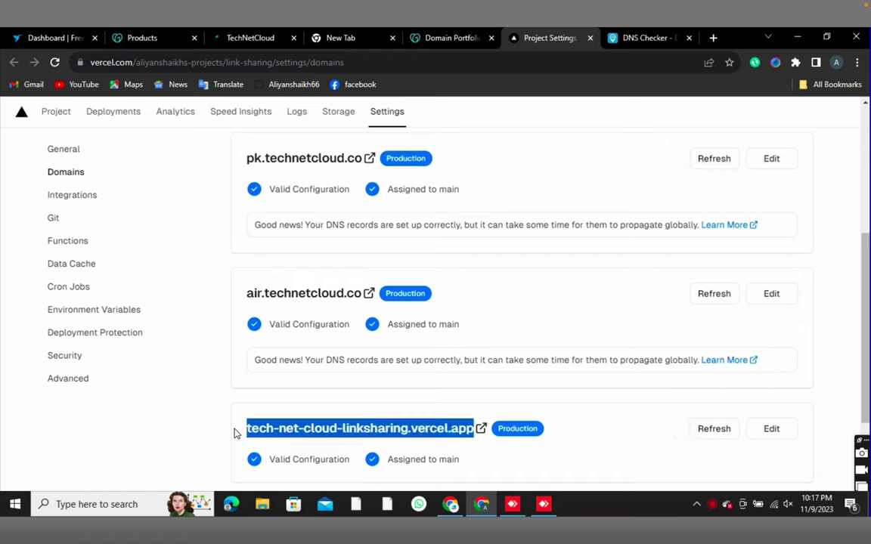
{"action": "triple_click", "coordinate": [235, 297]}
{"action": "triple_click", "coordinate": [243, 160]}
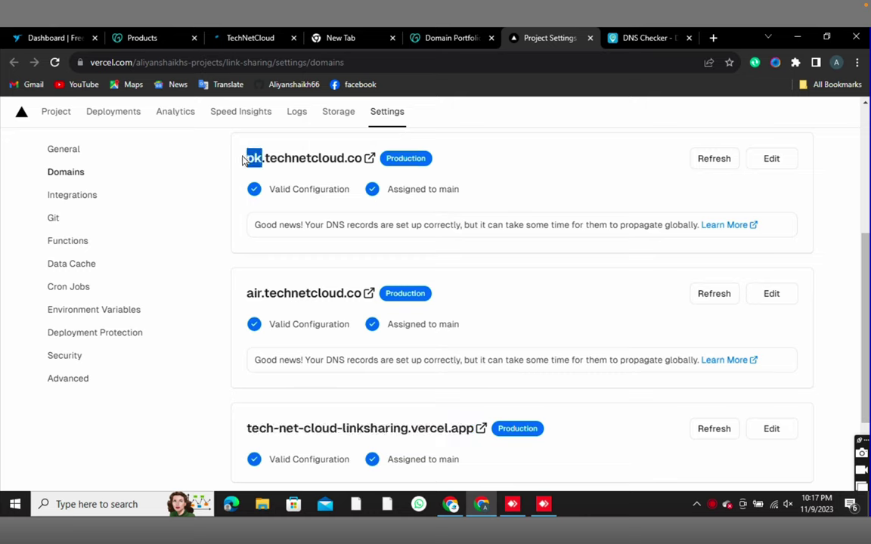
{"action": "left_click", "coordinate": [243, 160]}
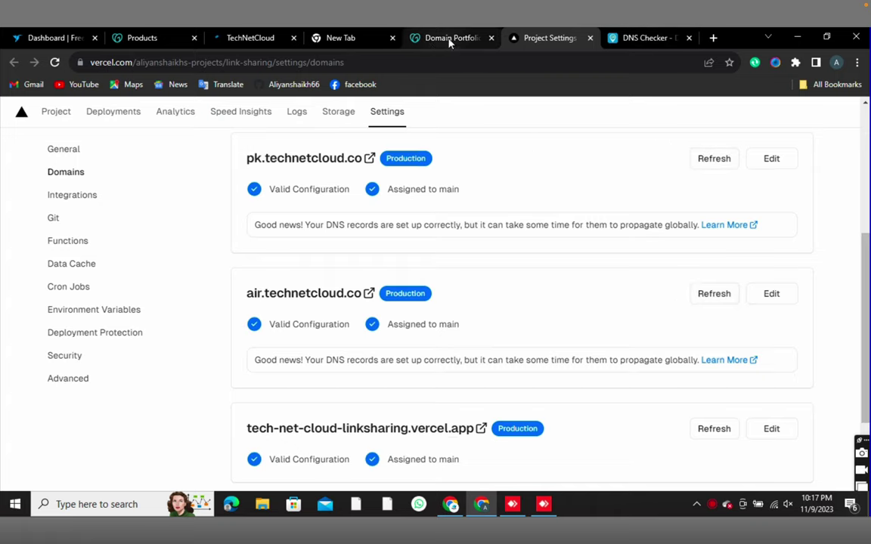
- Open the pk.technetcloud.co and air.technetcloud.co sites from the domain list in turn, closing each after checking it
{"action": "left_click", "coordinate": [320, 162]}
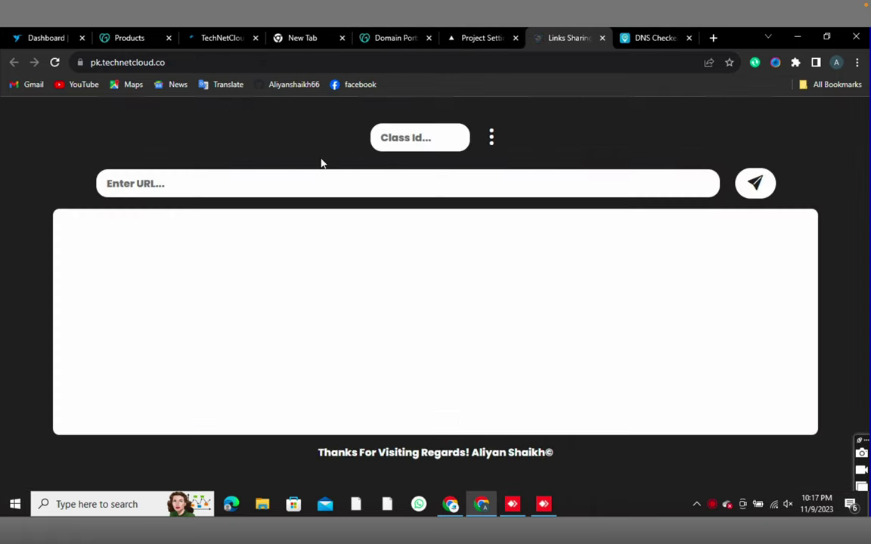
{"action": "key", "text": "ctrl+w"}
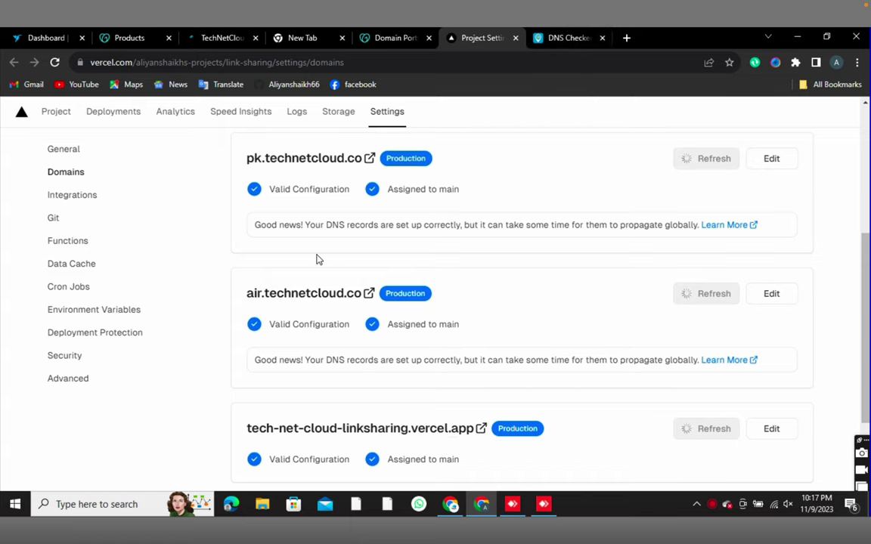
{"action": "left_click", "coordinate": [306, 301]}
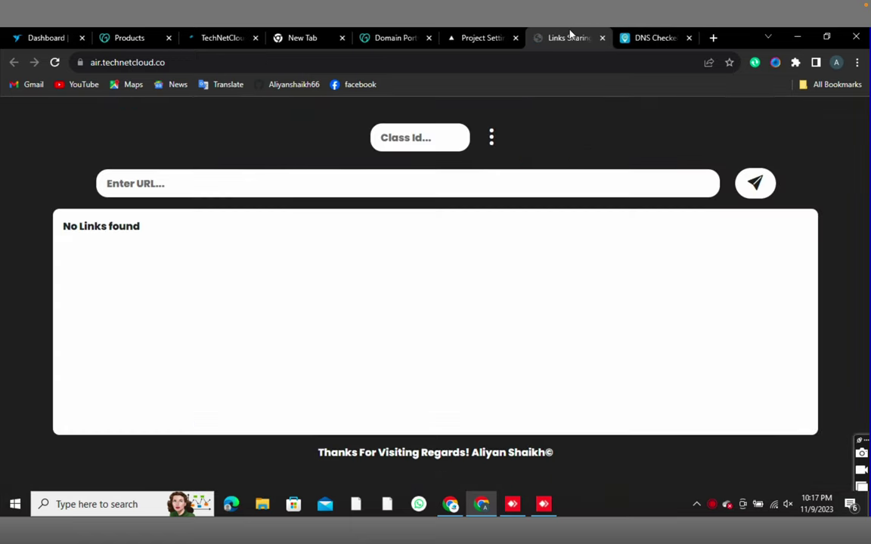
{"action": "key", "text": "ctrl+w"}
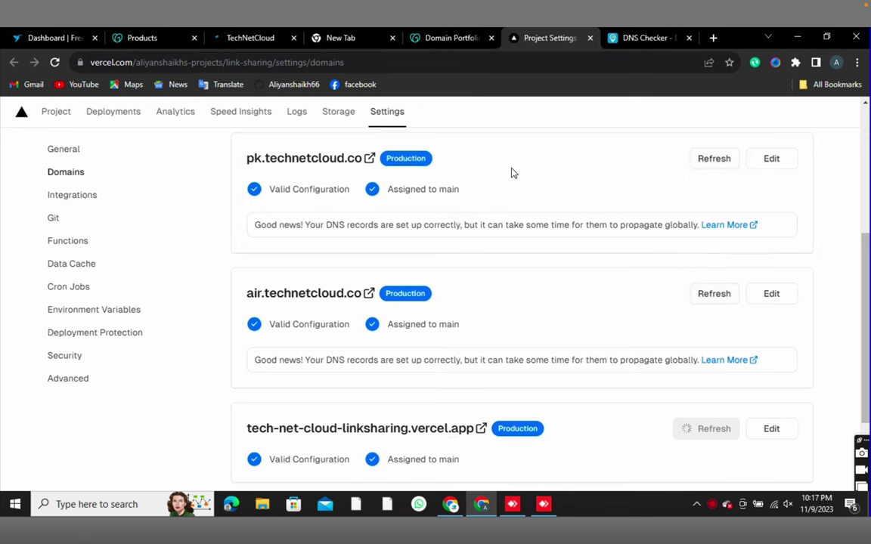
- Reopen pk.technetcloud.co, test and reload the path /strwer on it, and go back to the site's home page
{"action": "scroll", "coordinate": [511, 173], "scroll_direction": "up", "scroll_amount": 1}
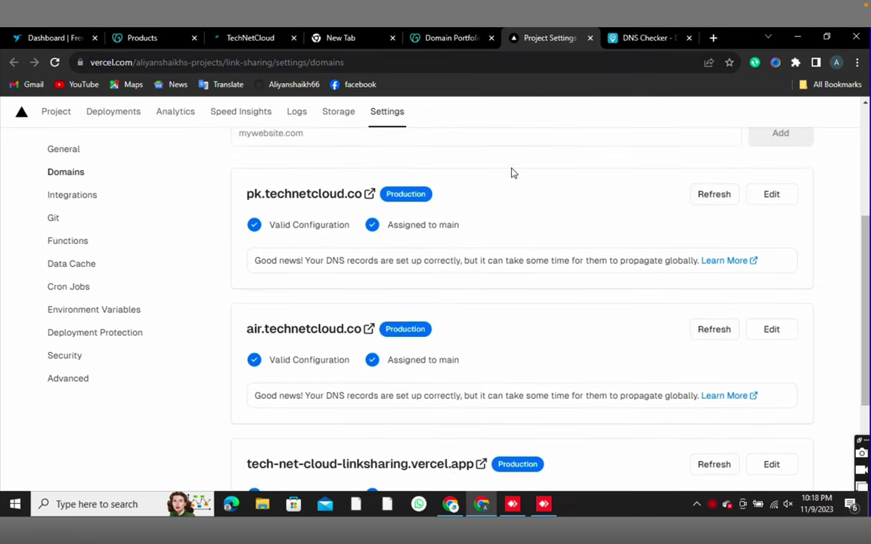
{"action": "left_click", "coordinate": [321, 202]}
{"action": "left_click", "coordinate": [558, 40]}
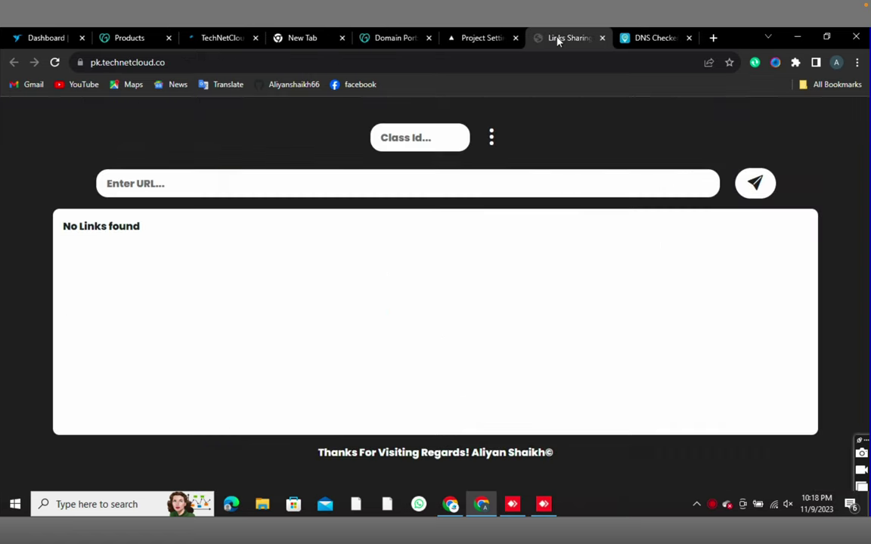
{"action": "left_click", "coordinate": [158, 62]}
{"action": "key", "text": "End"}
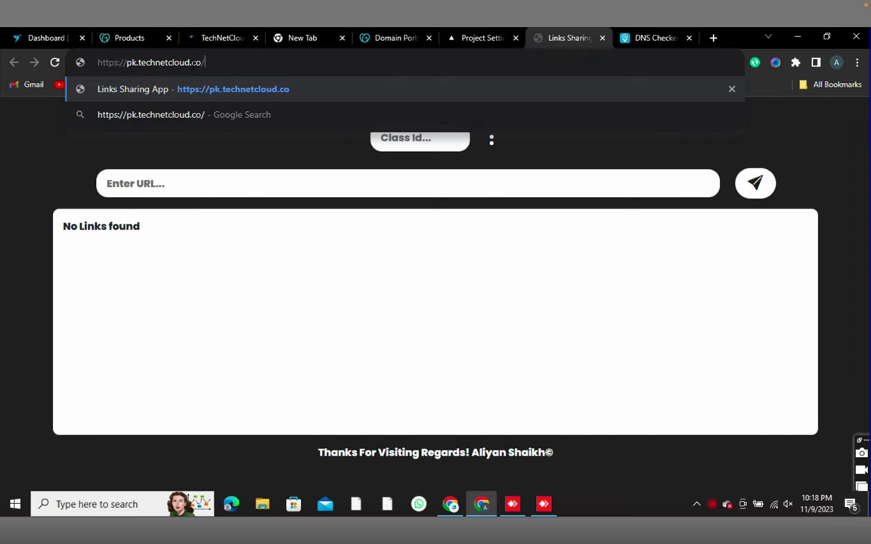
{"action": "type", "text": "strwer"}
{"action": "key", "text": "Return"}
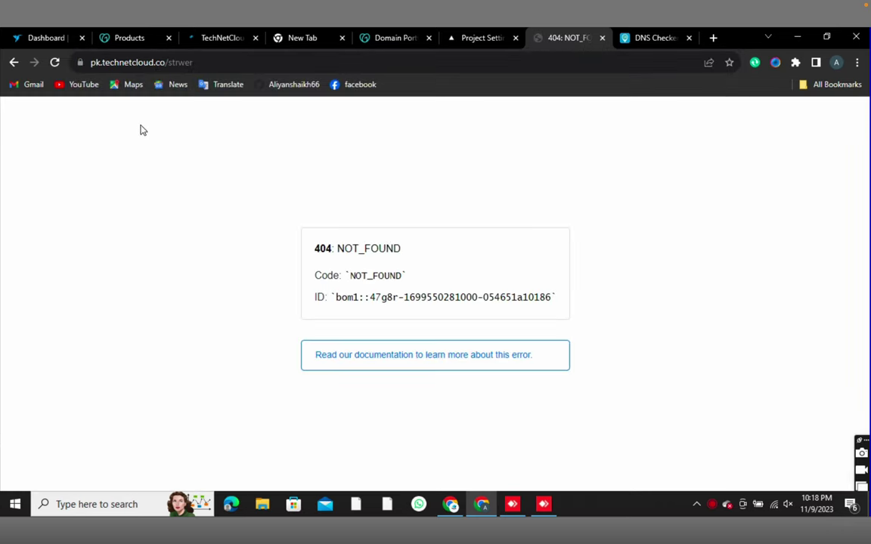
{"action": "left_click", "coordinate": [54, 62]}
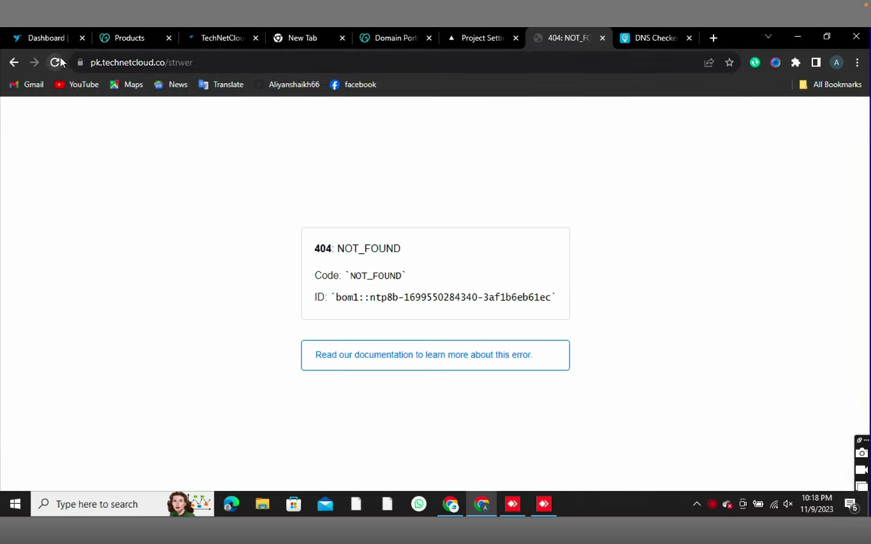
{"action": "left_click", "coordinate": [15, 63]}
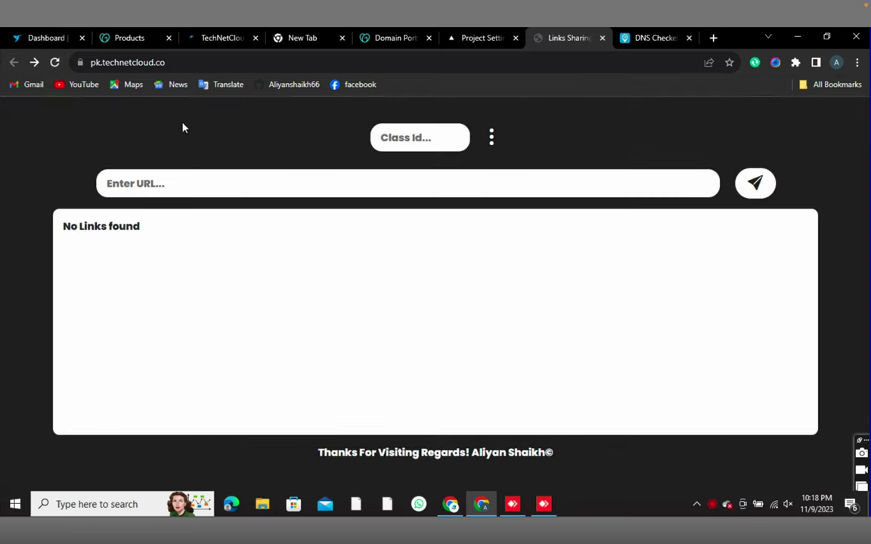